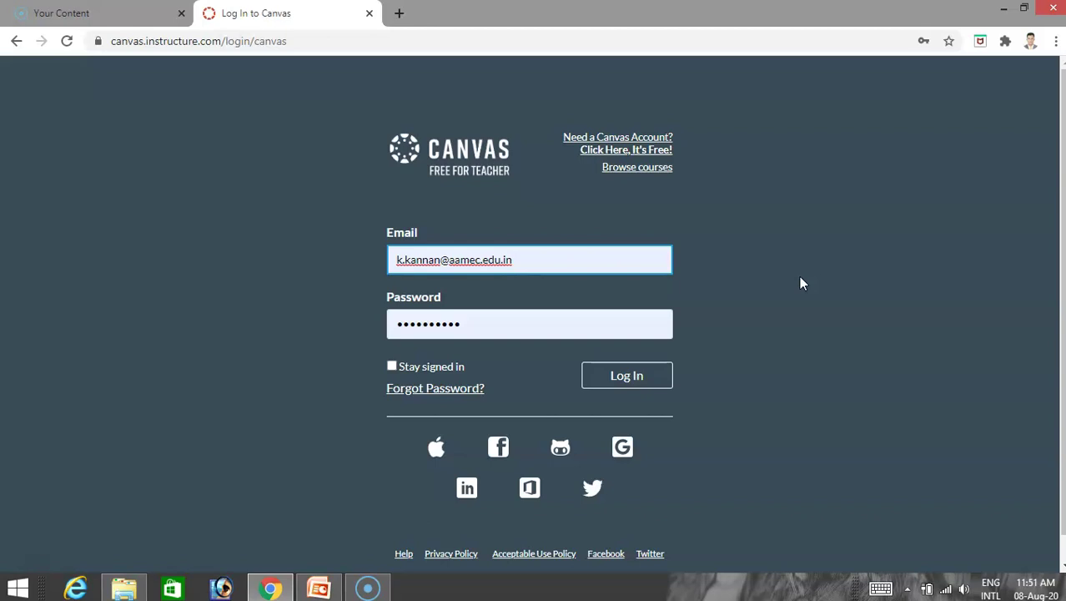
Log in to Canvas and scroll the Dashboard to check the three published and two unpublished courses.
click(657, 383)
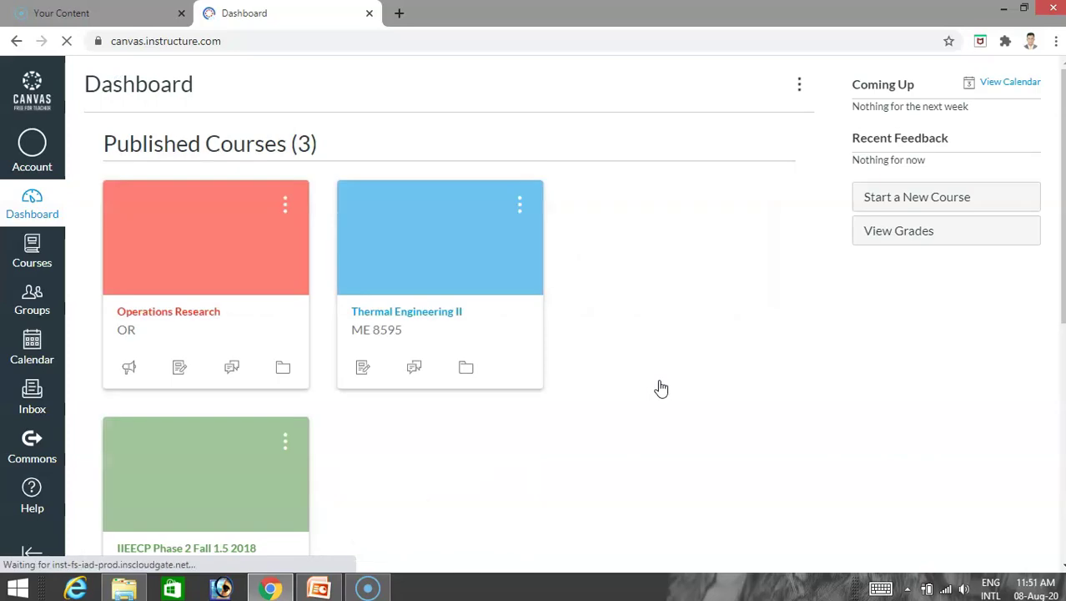
click(655, 368)
scroll(657, 366, down, 3)
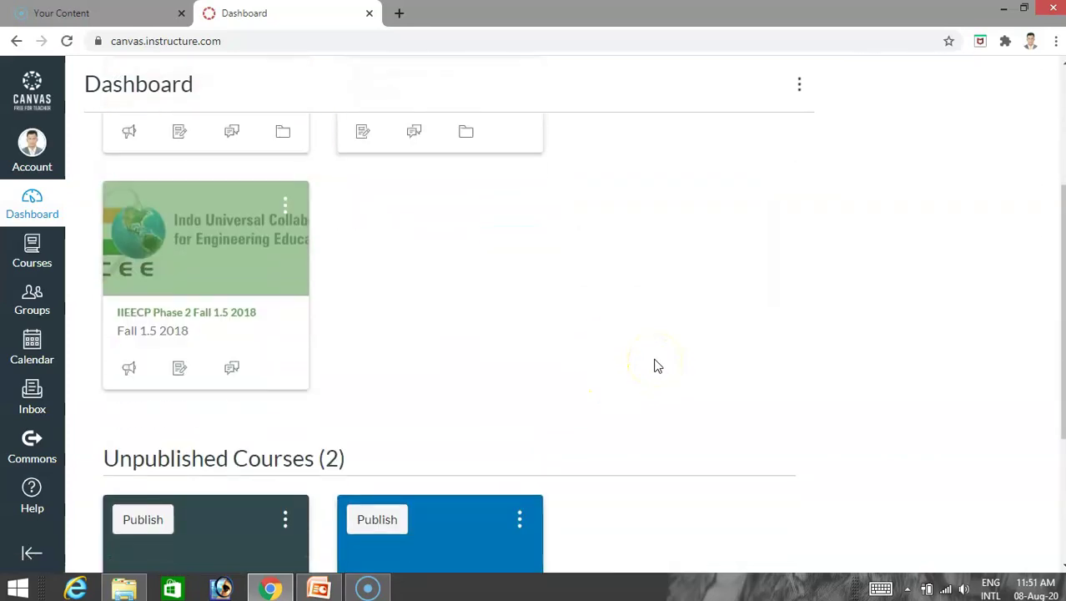
scroll(656, 365, up, 3)
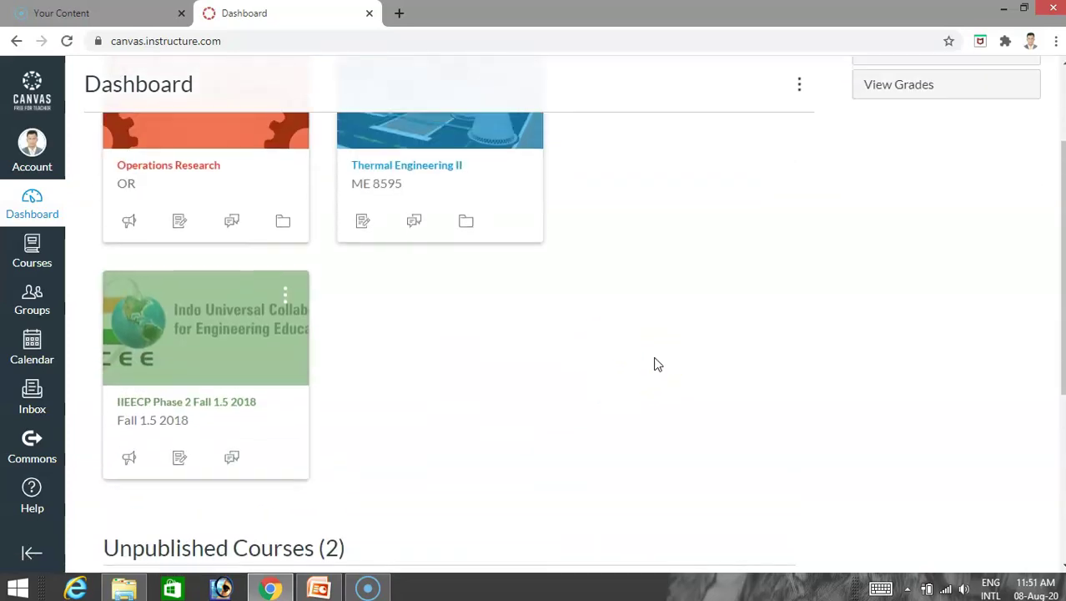
scroll(654, 364, down, 6)
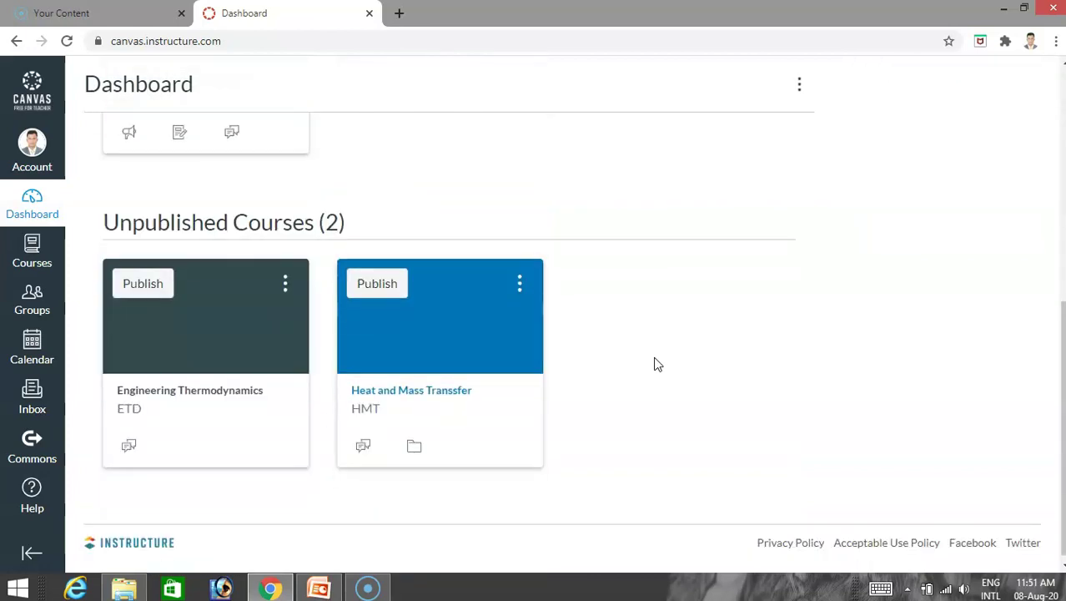
scroll(655, 365, up, 6)
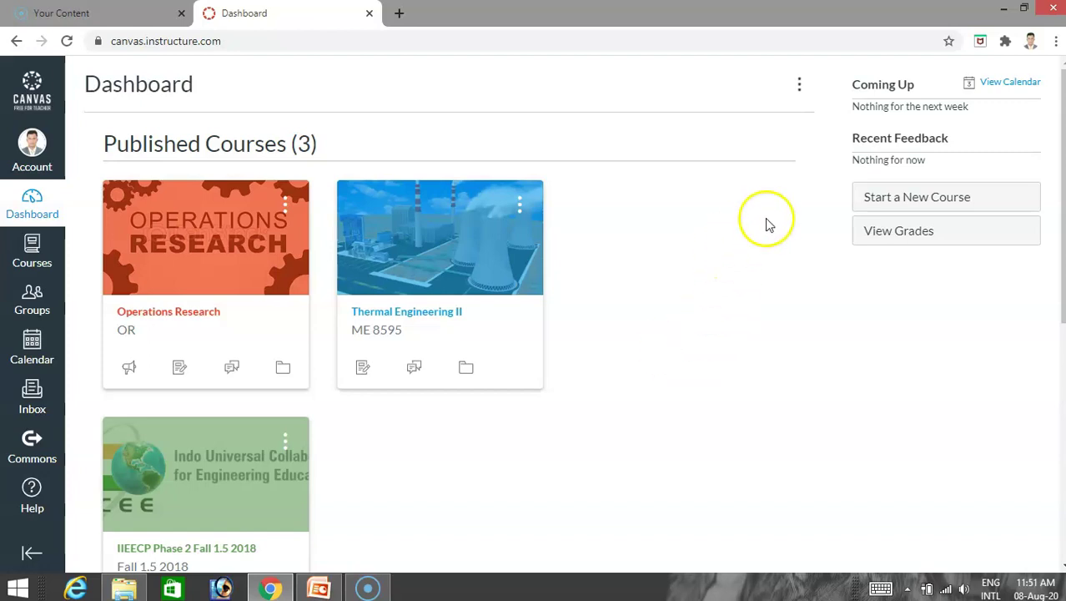
Create a new course with the name Internal Combustion Engine and the short name ICE.
click(907, 204)
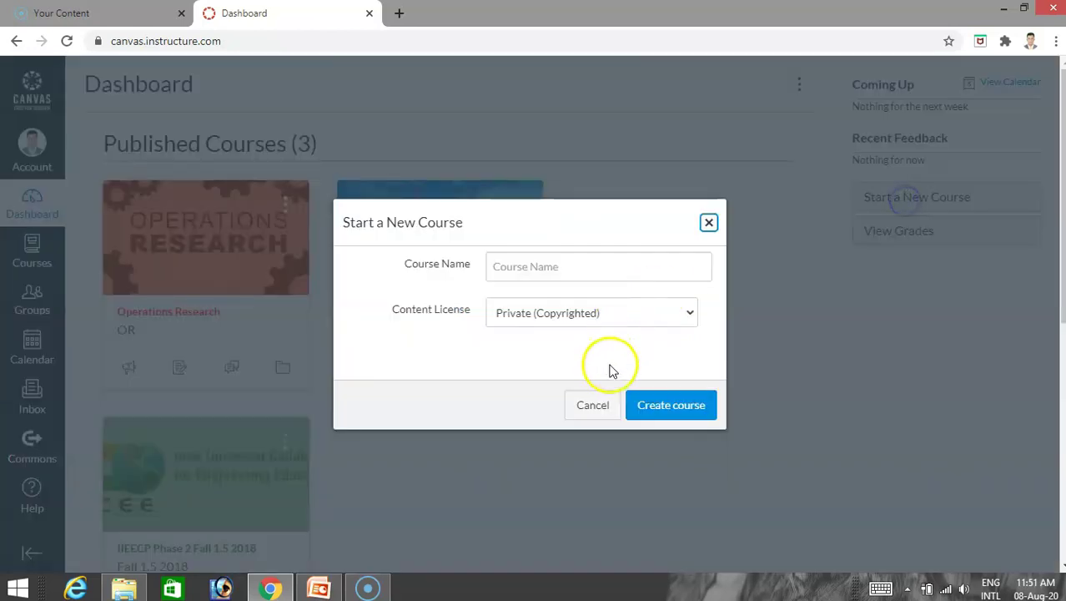
click(537, 274)
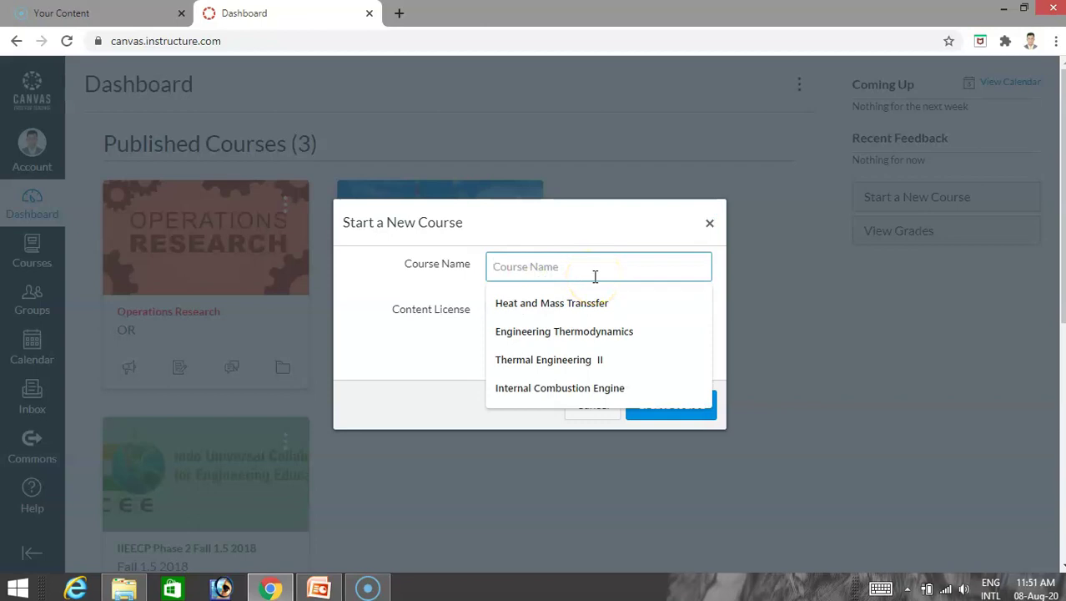
click(591, 388)
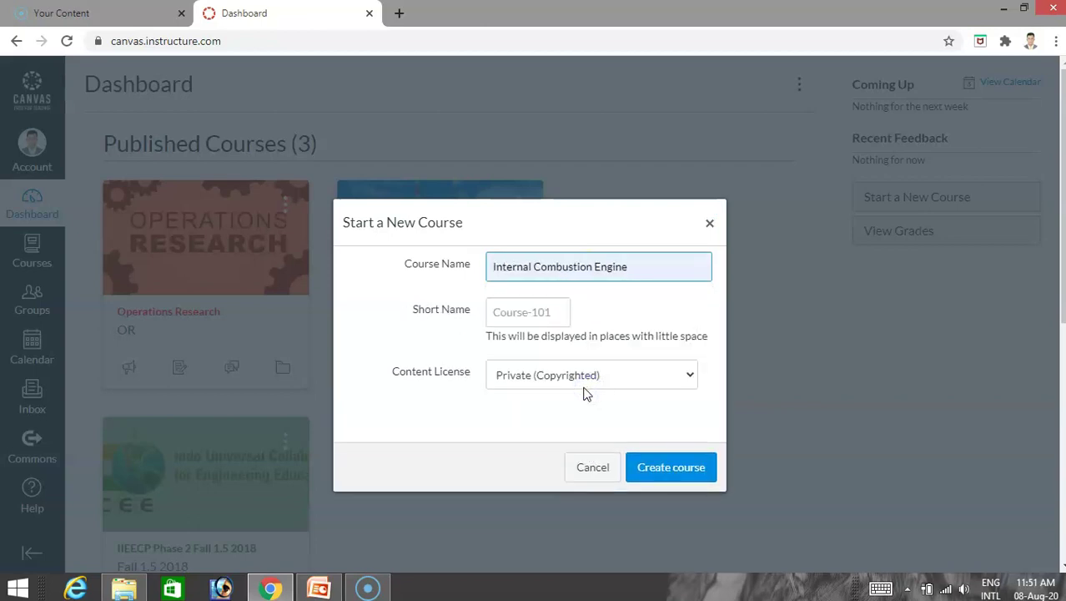
click(538, 311)
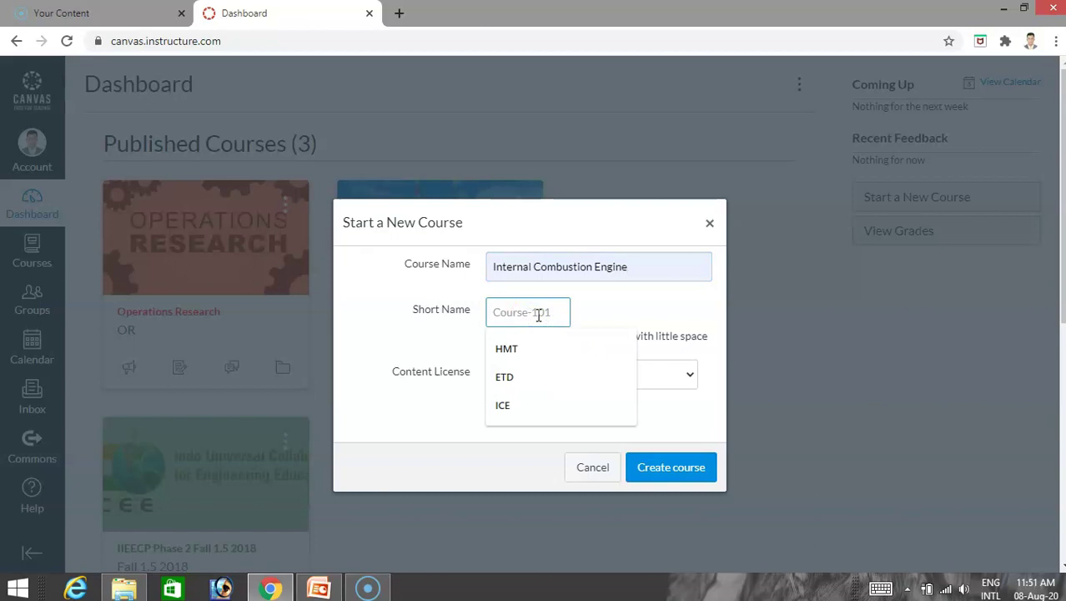
click(518, 405)
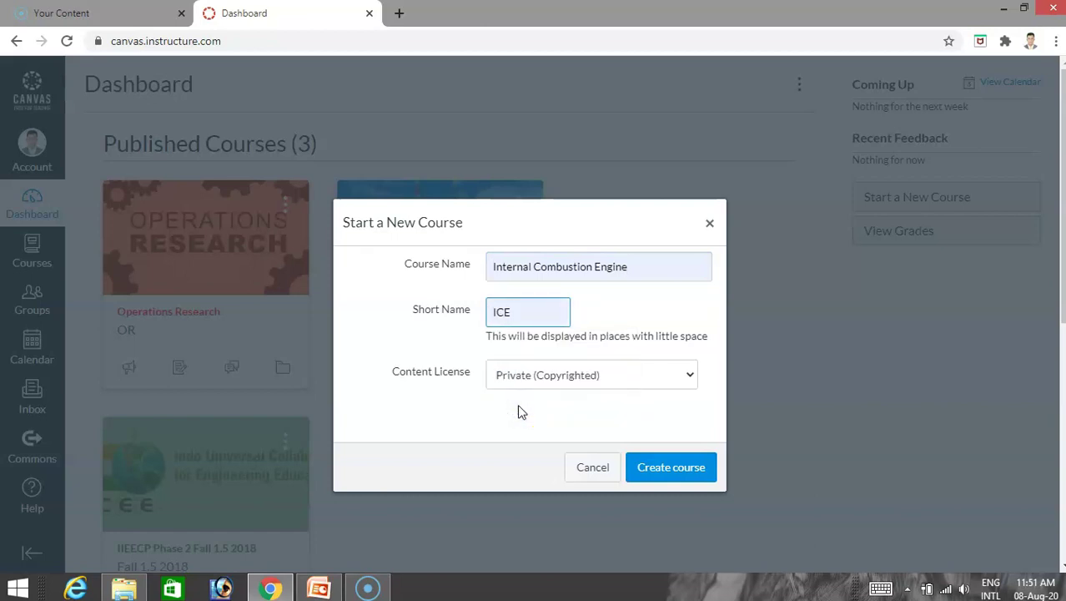
click(672, 474)
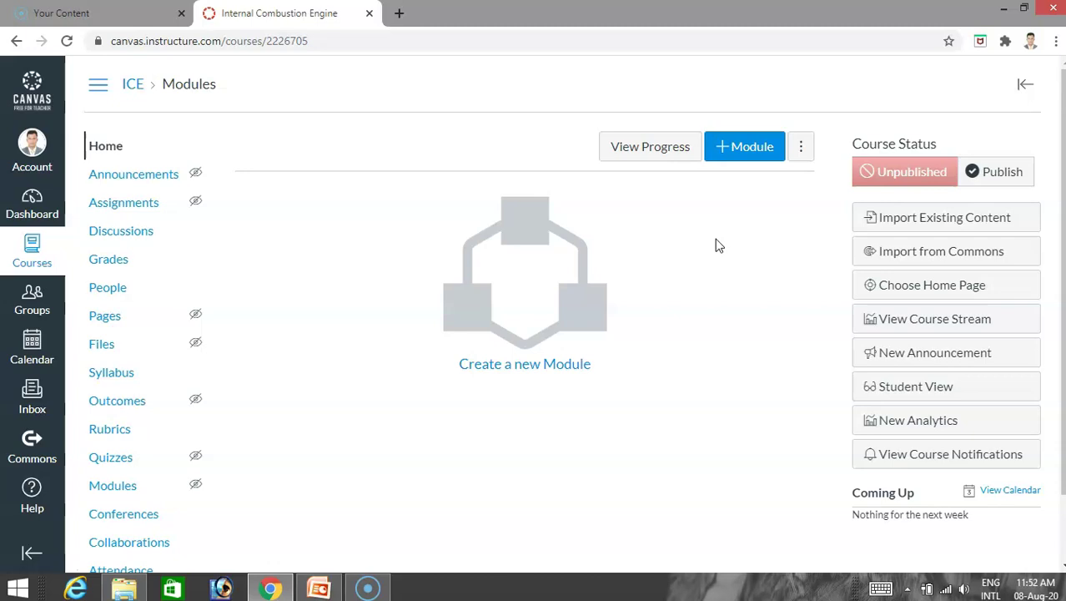
Add a module named 'Module 1 Introduction', fixing the misspelled autocomplete name by inserting the missing 'r'.
click(749, 149)
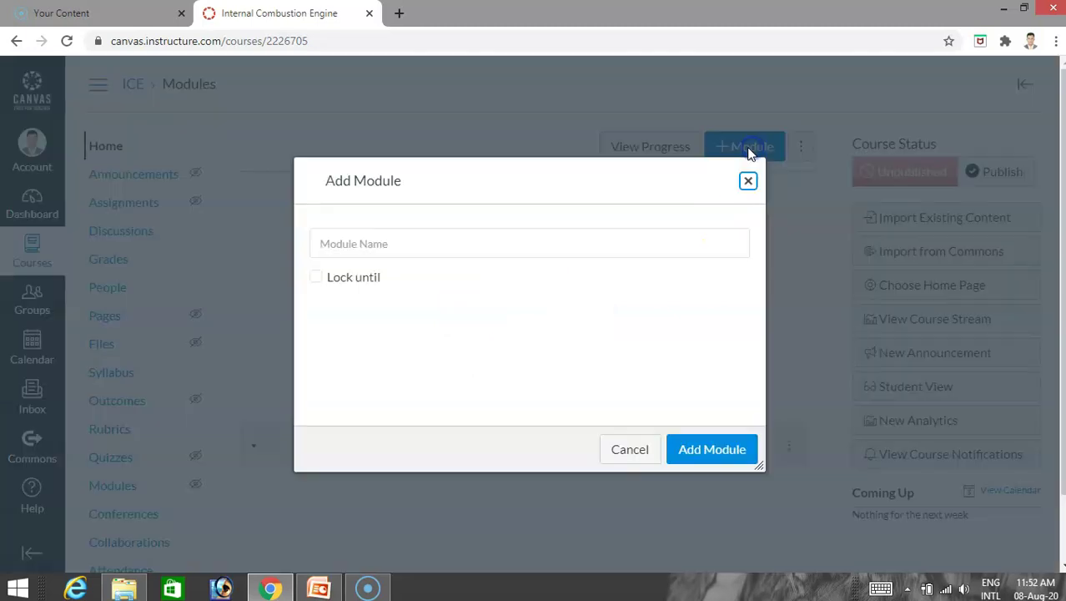
click(369, 238)
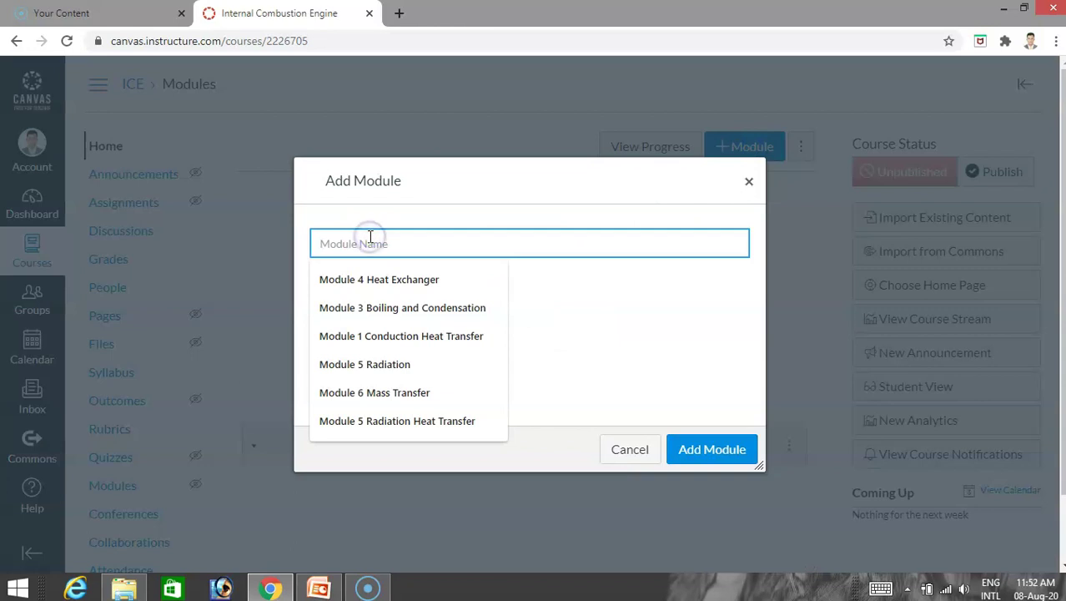
click(382, 283)
text(Modu)
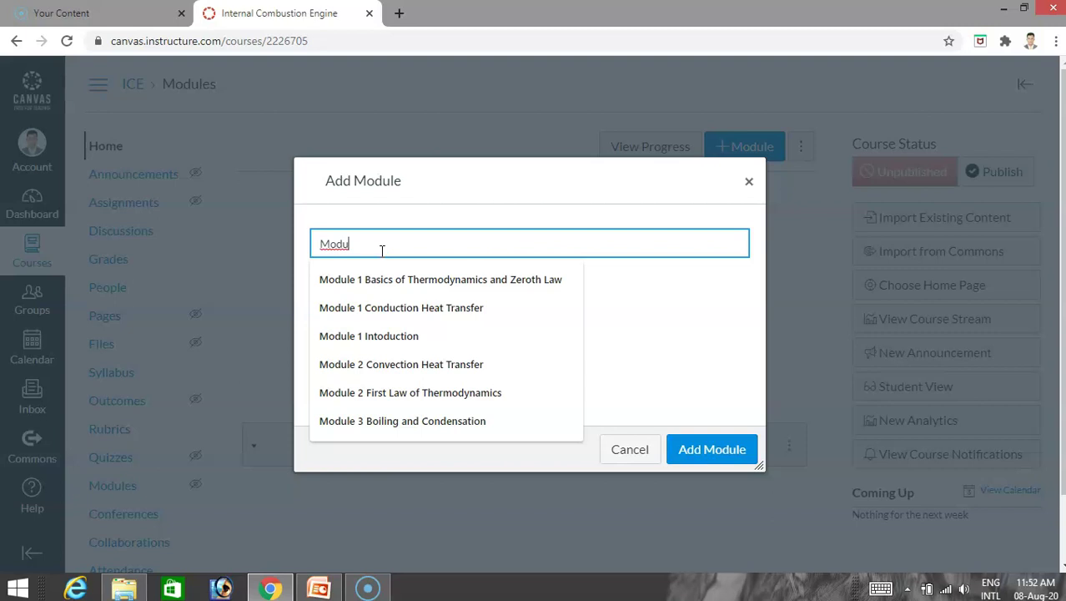
text(le 1 Intoduction)
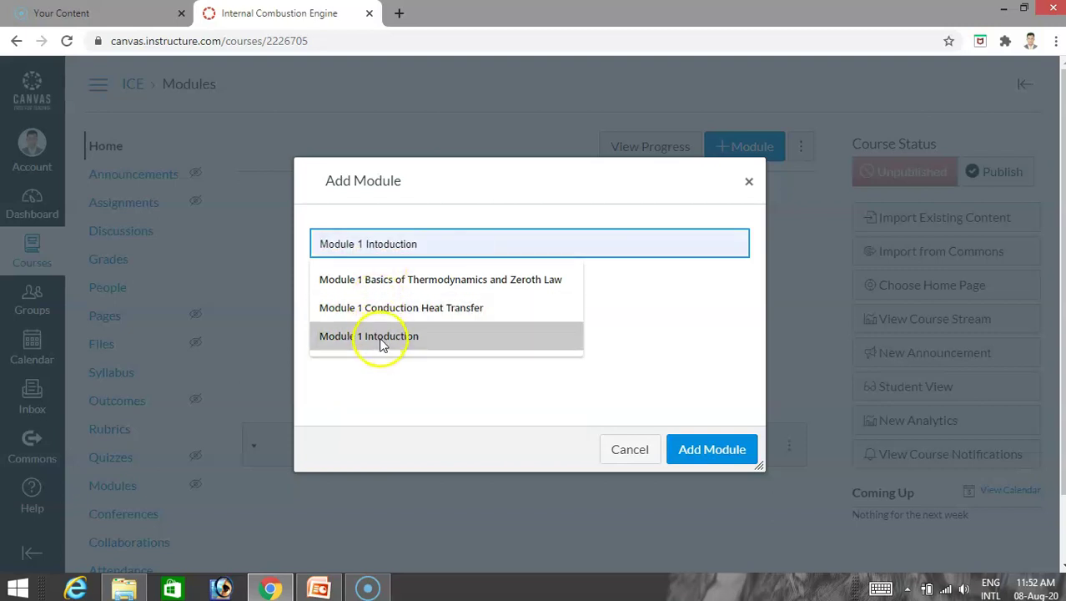
click(377, 337)
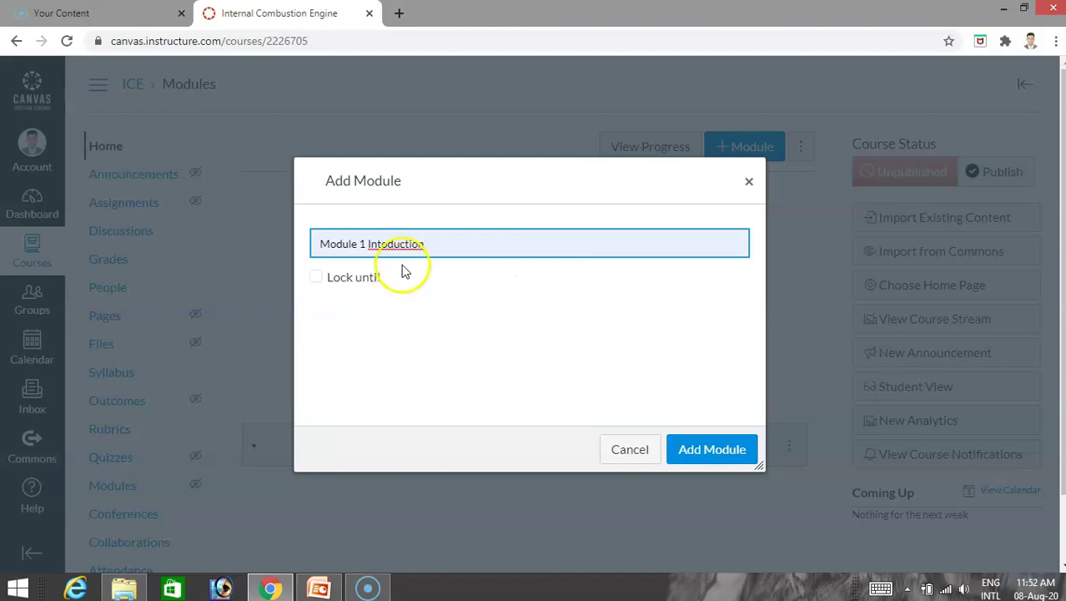
click(383, 243)
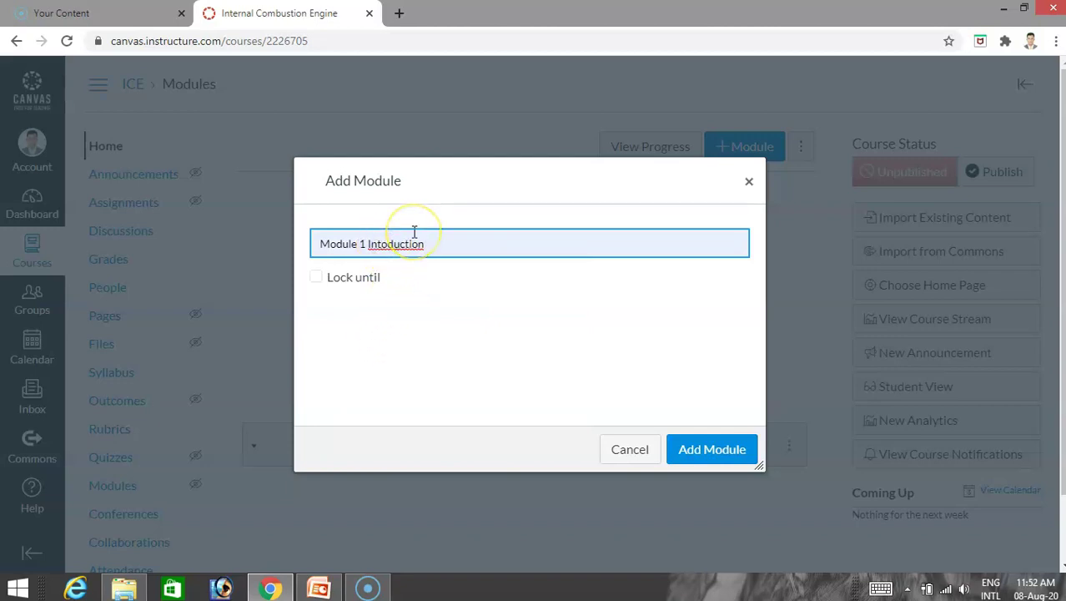
text(r)
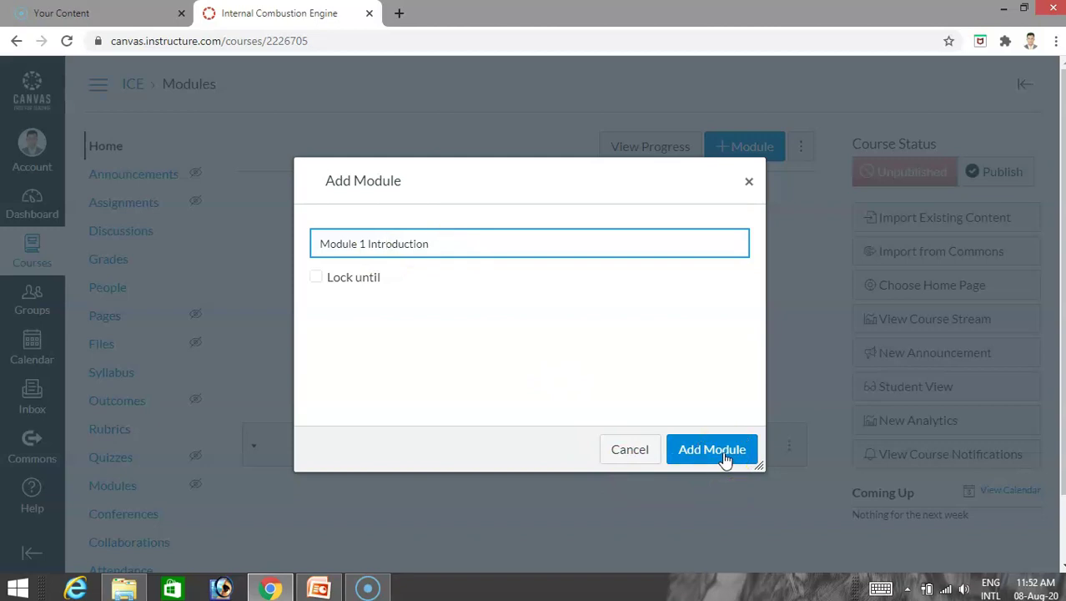
click(722, 458)
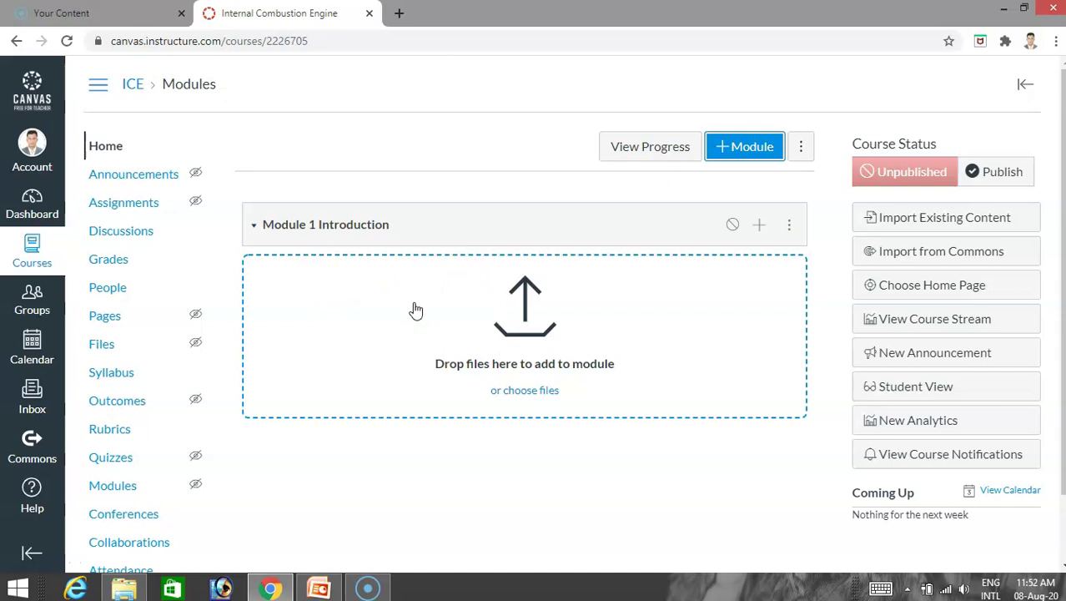
Begin adding an item to Module 1 Introduction, trying a new Assignment as the item type.
click(759, 225)
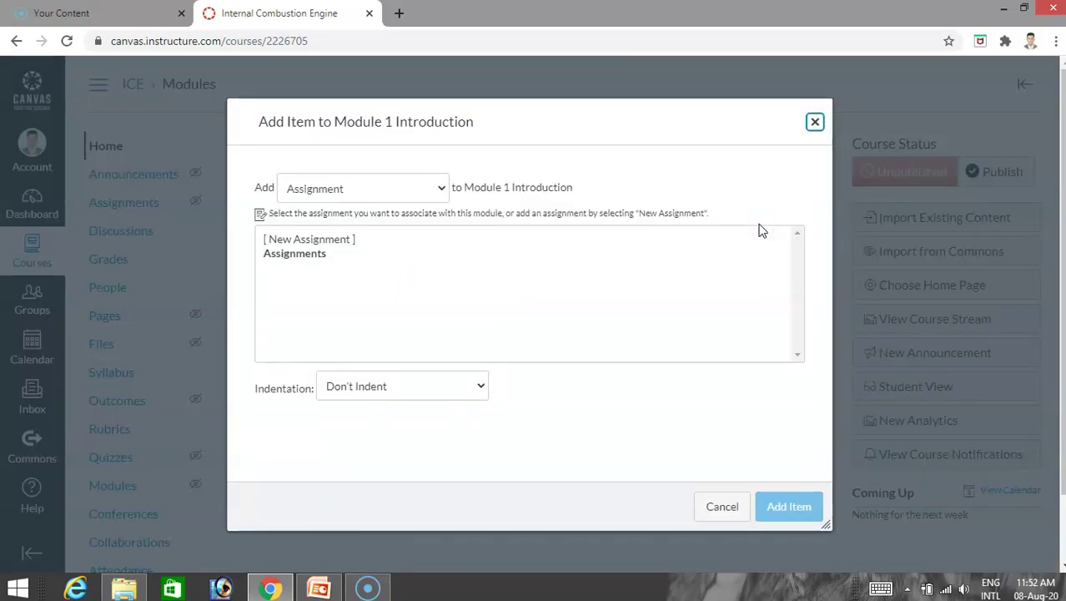
click(441, 187)
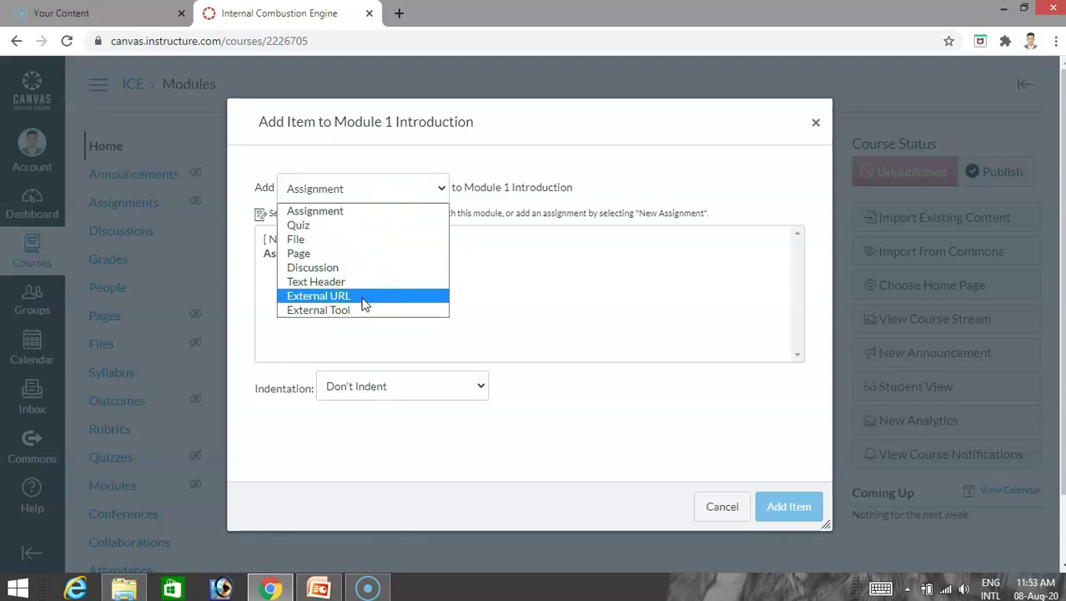
click(334, 228)
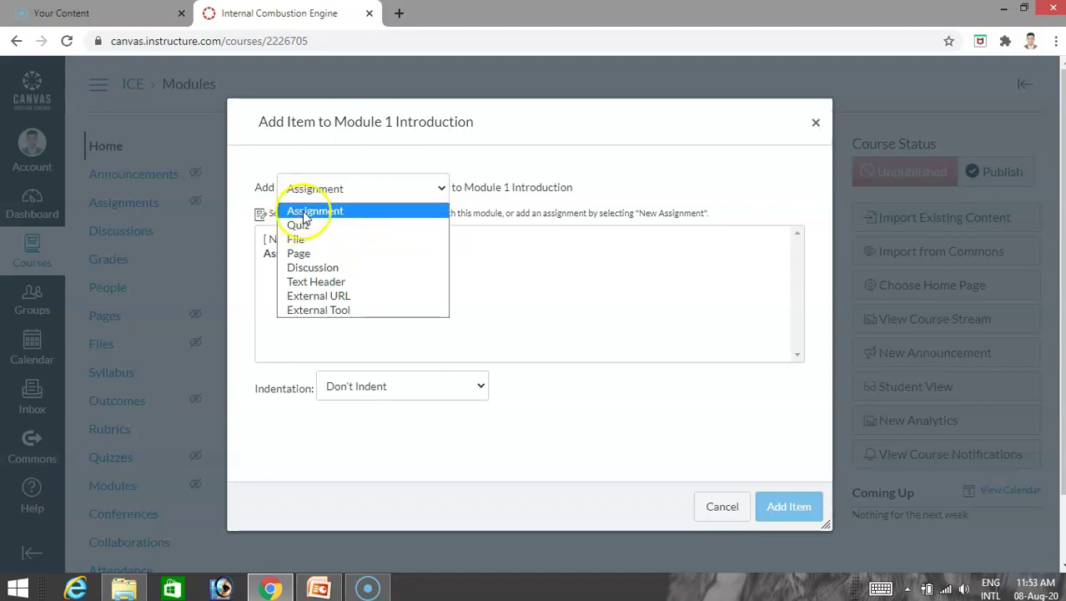
click(300, 211)
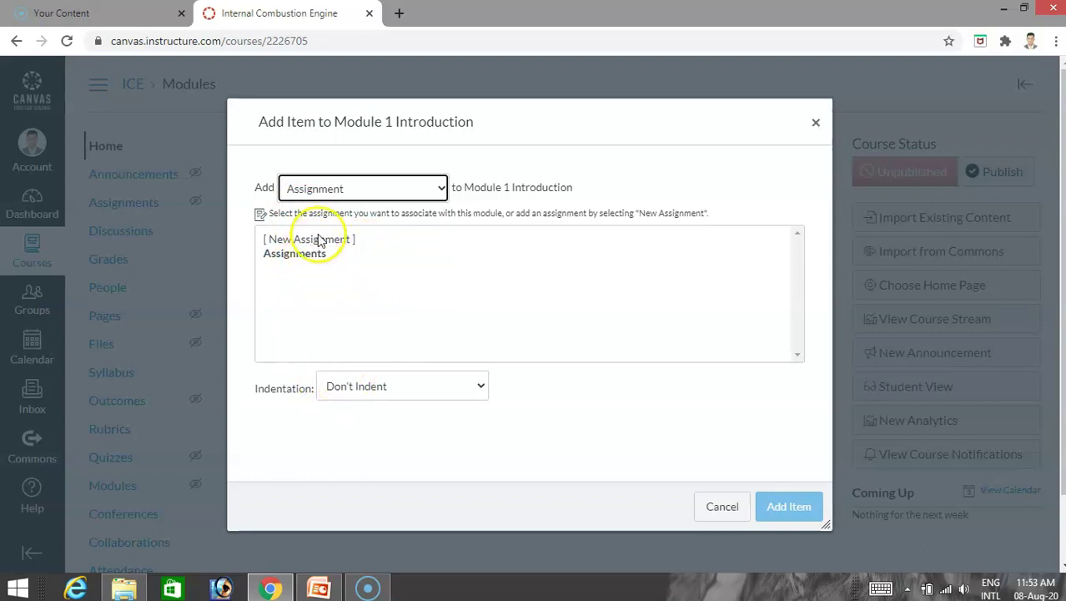
click(307, 241)
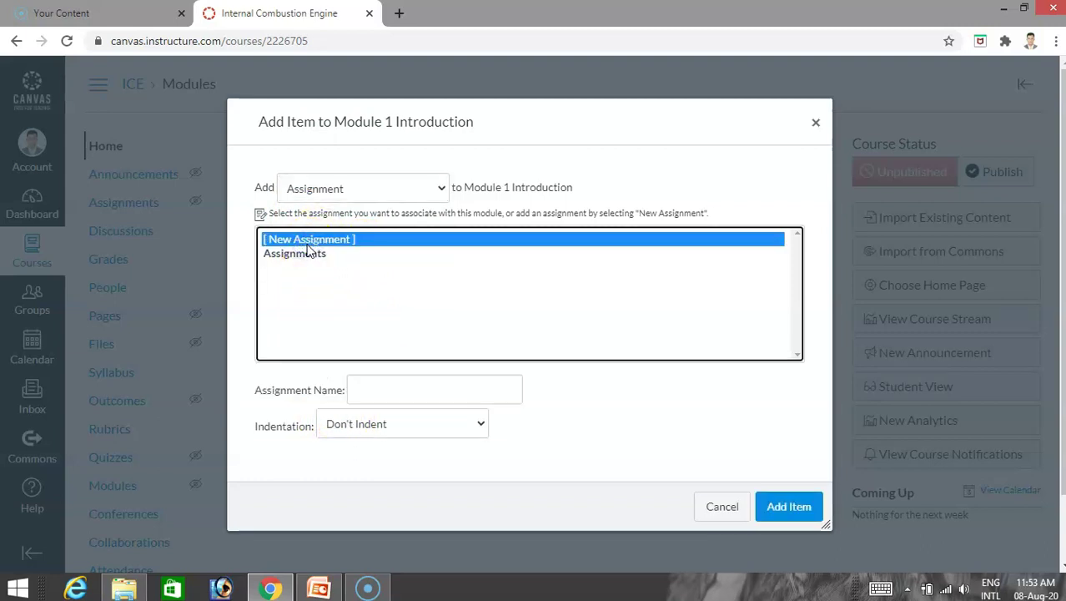
click(359, 390)
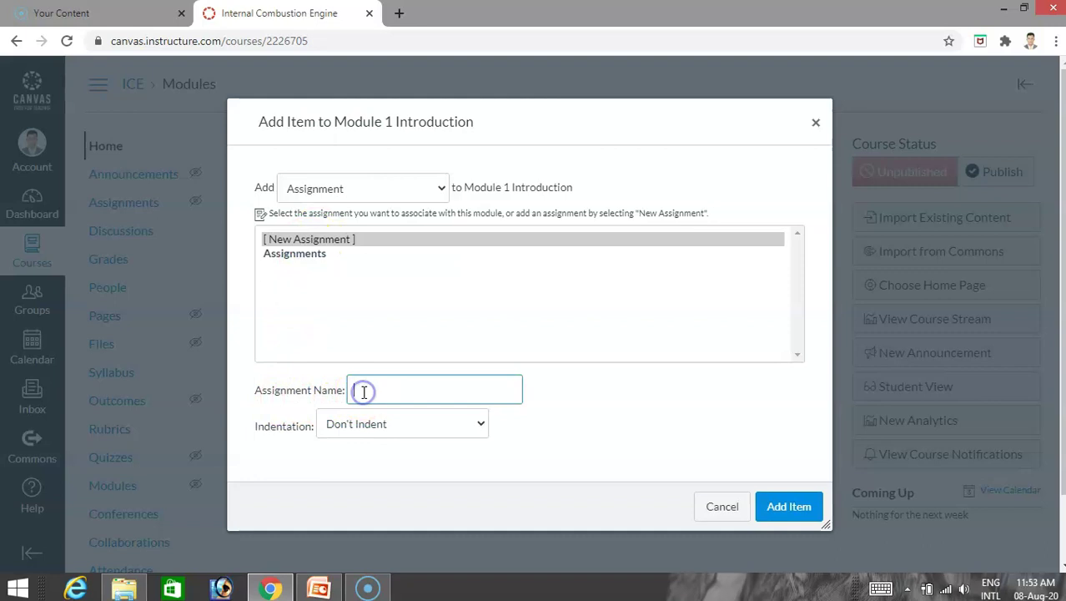
click(305, 250)
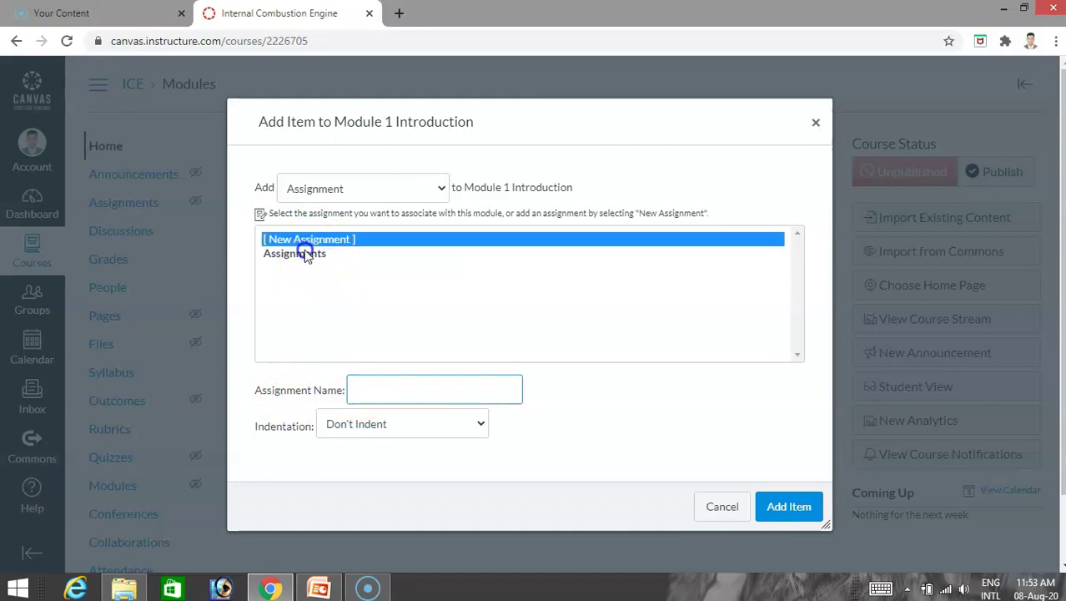
Switch the item type to File with [ New File(s) ] and open the file picker.
click(425, 192)
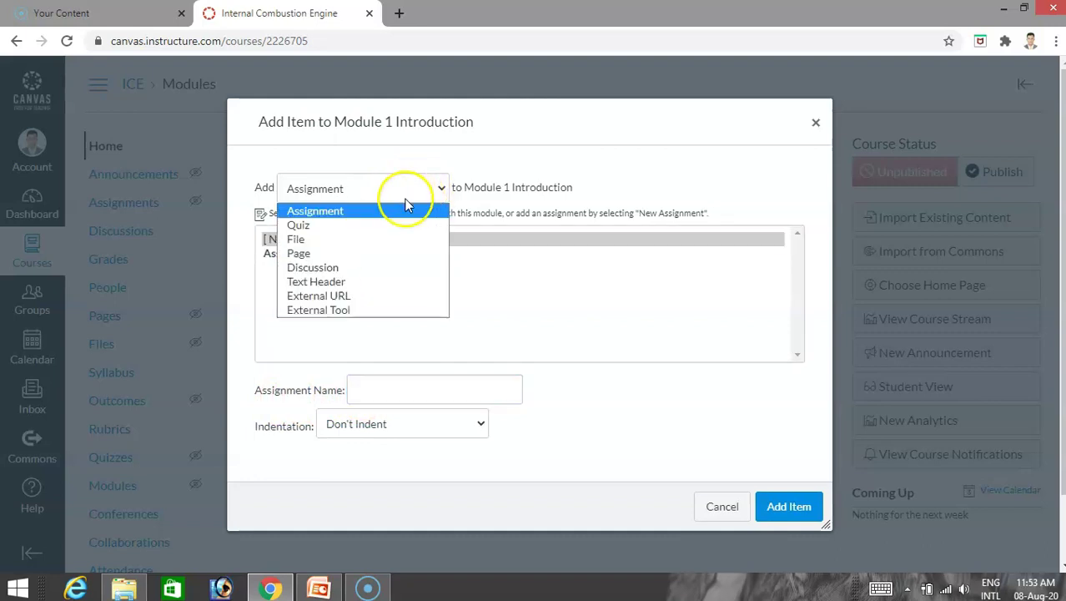
click(338, 239)
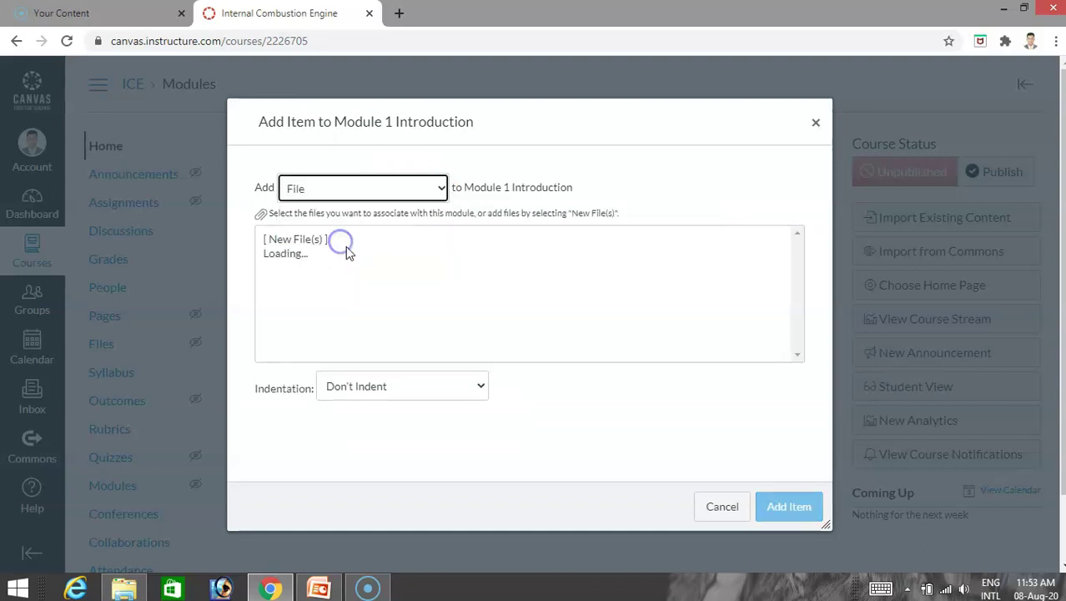
click(301, 241)
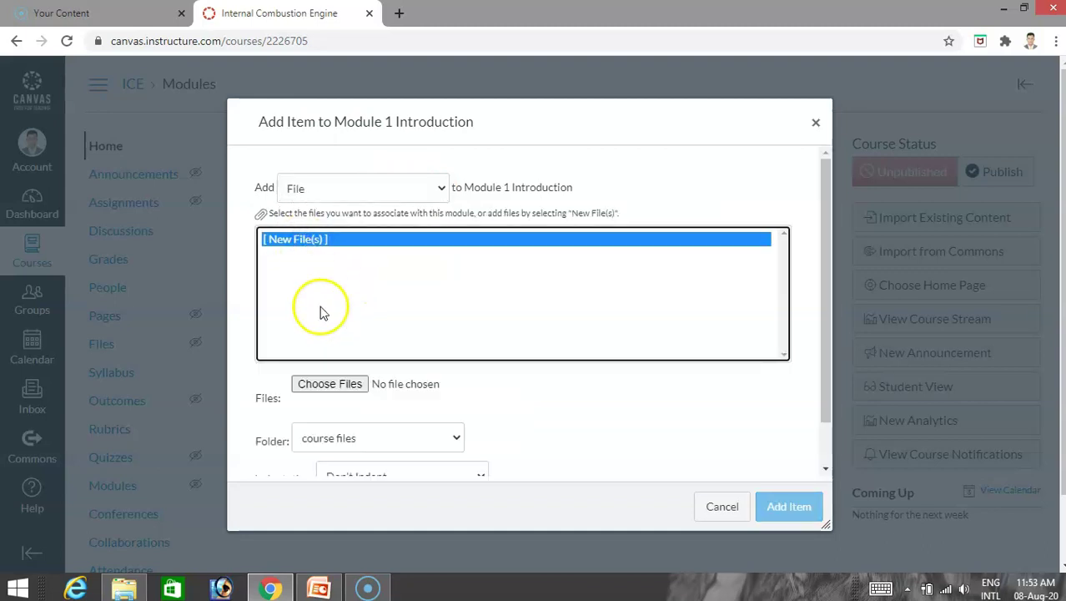
click(332, 390)
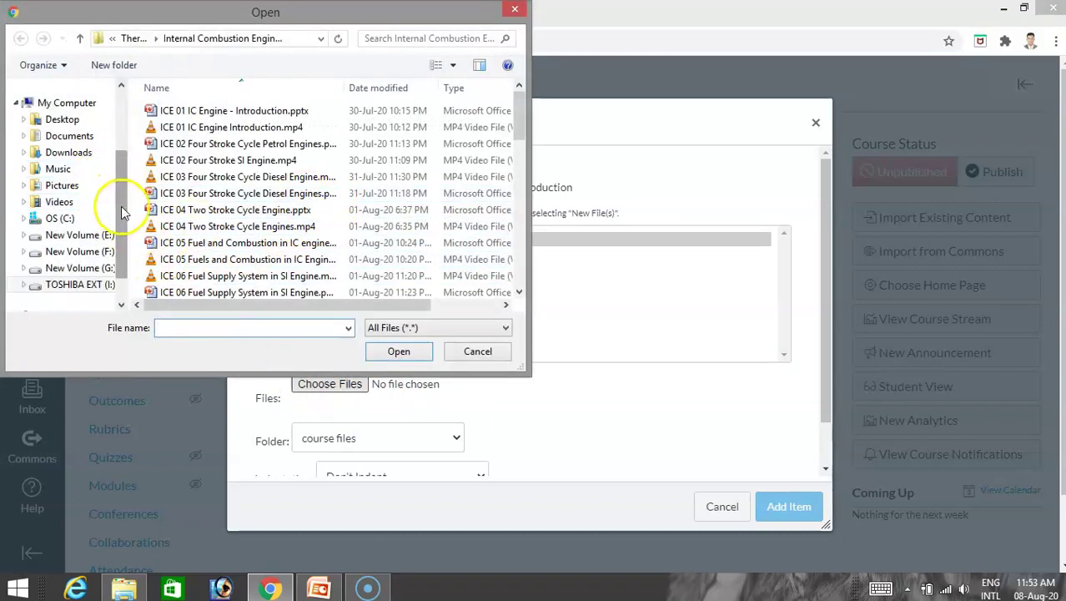
Select Lecture 16 Basics of IC engines.docx from TOSHIBA EXT (I:) > Thermal Engineering I > Internal Combustion Engines.
scroll(126, 212, up, 3)
scroll(134, 207, down, 5)
scroll(134, 208, up, 2)
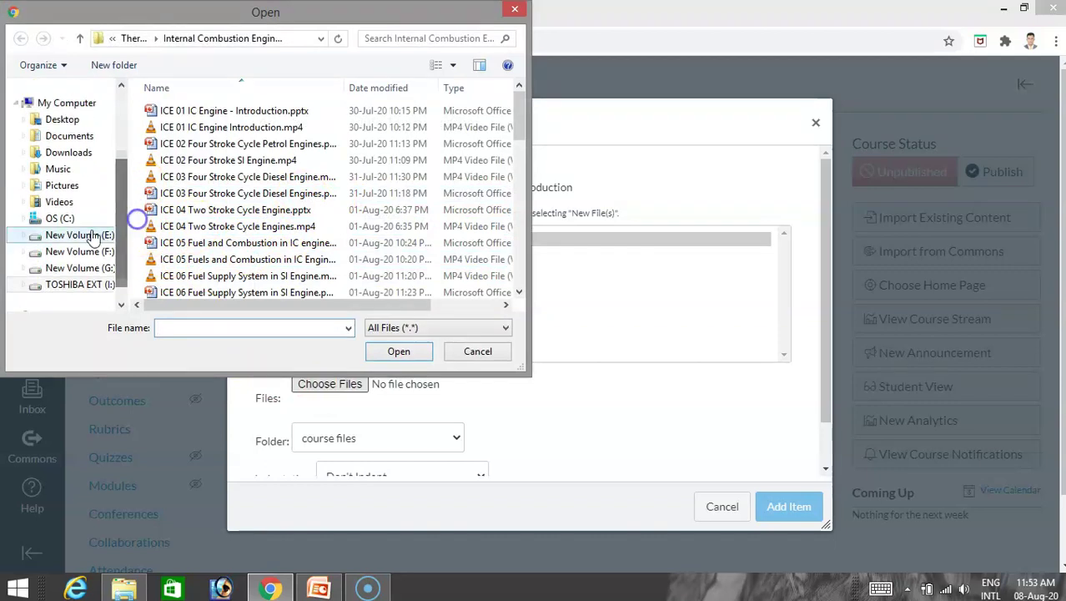
click(94, 285)
click(315, 197)
scroll(316, 204, down, 3)
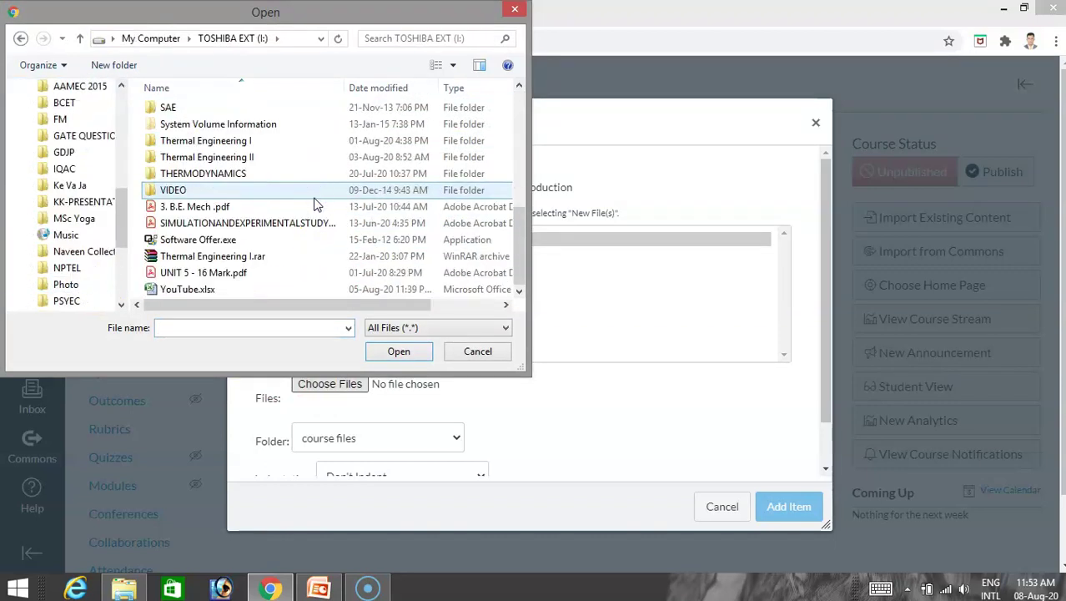
double_click(250, 141)
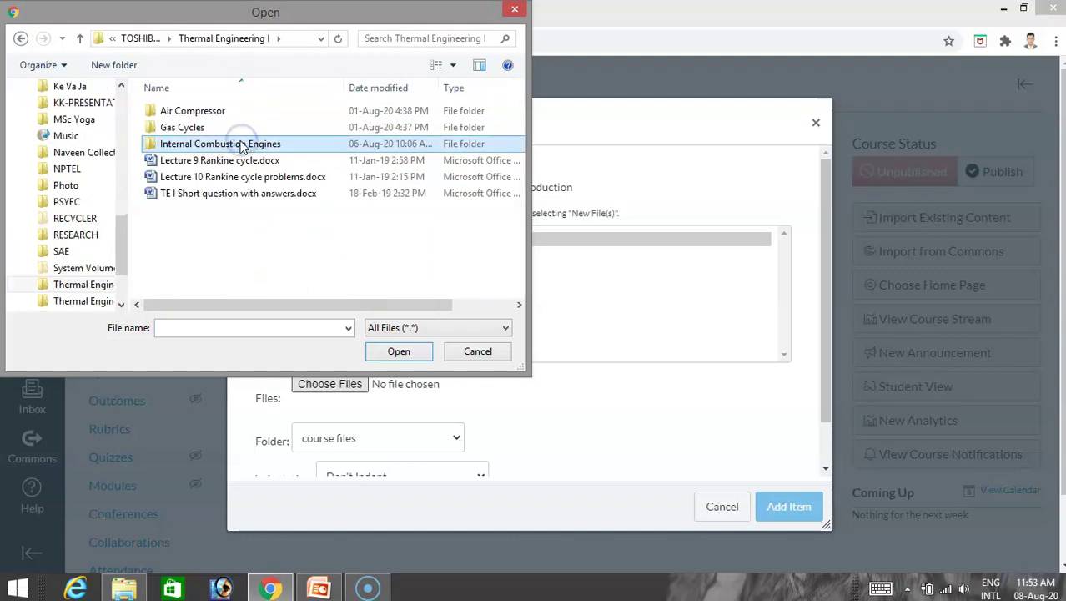
double_click(221, 144)
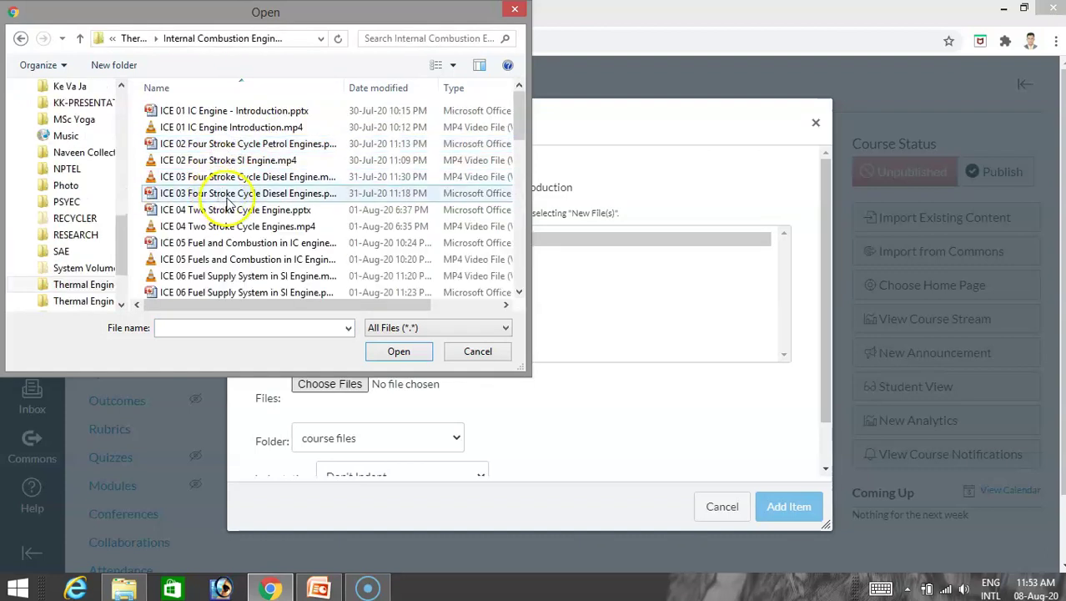
scroll(227, 204, down, 8)
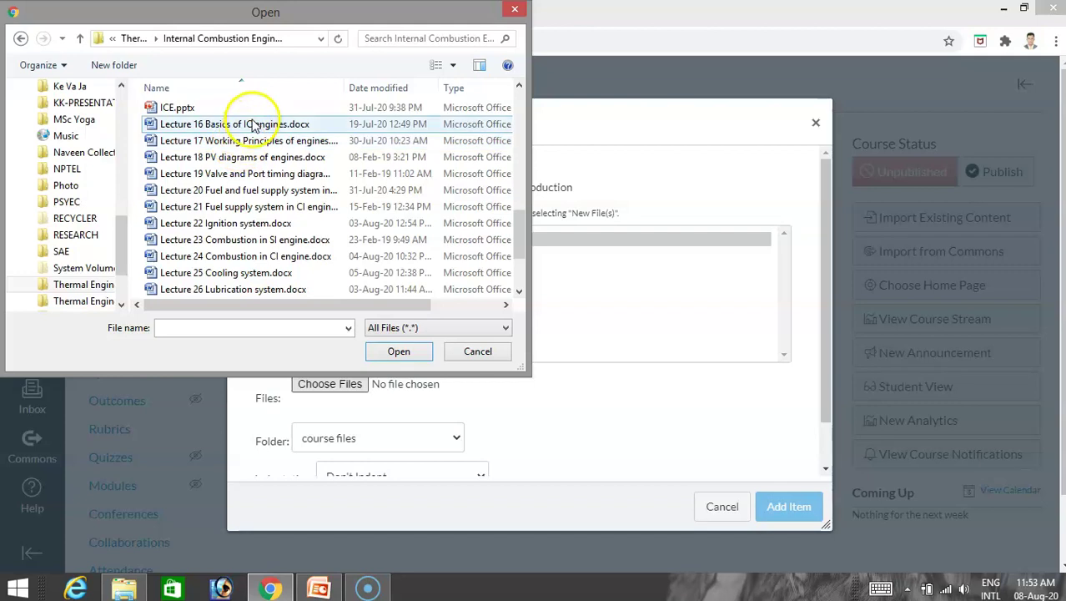
click(255, 124)
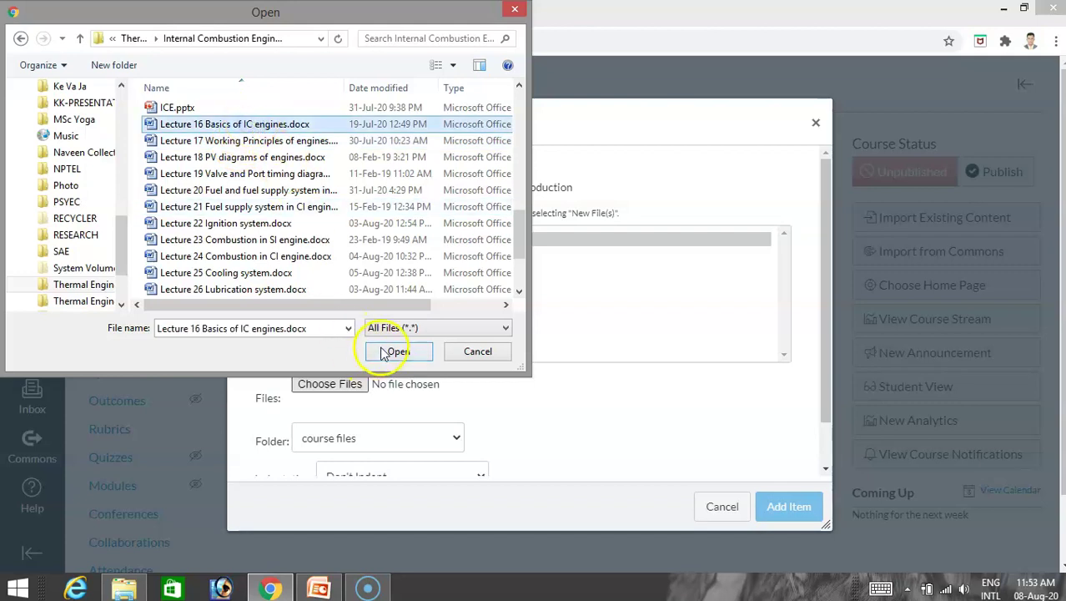
click(395, 351)
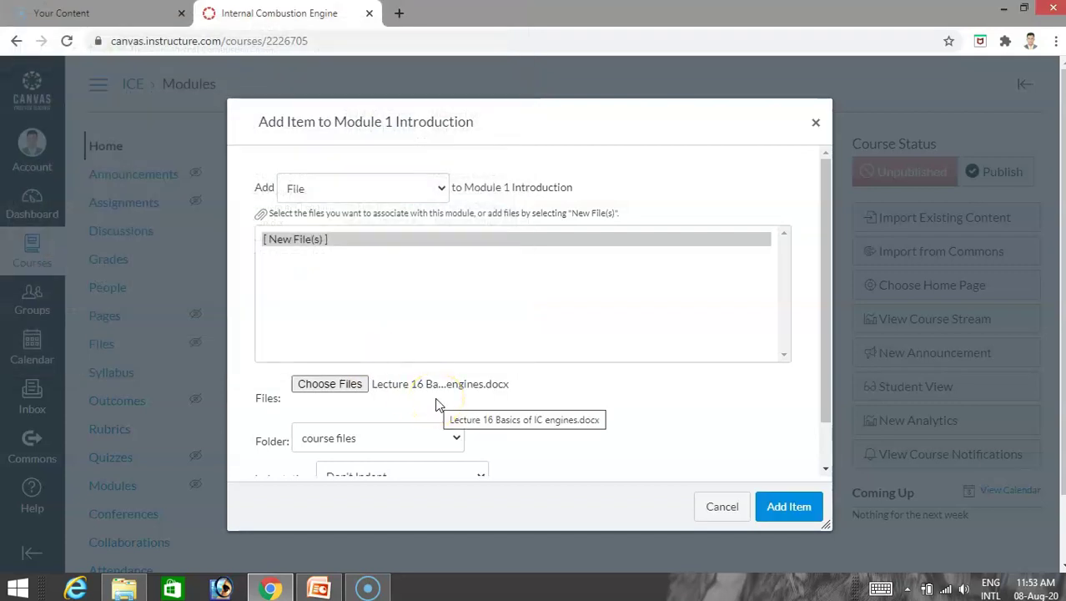
Add the Lecture 16 file to Module 1 Introduction, then start another item set to External URL.
click(787, 505)
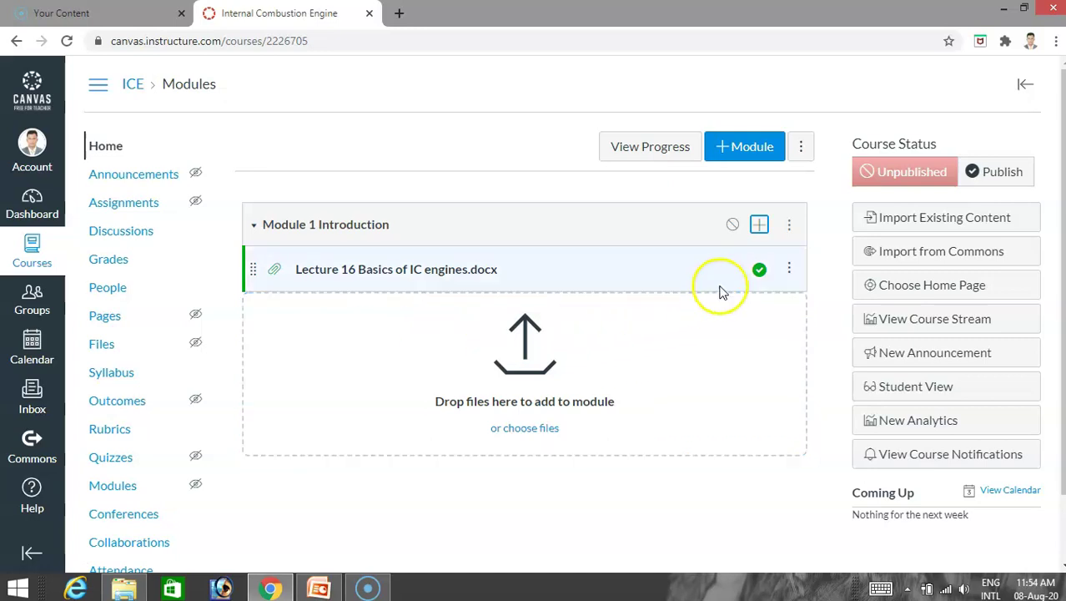
click(759, 225)
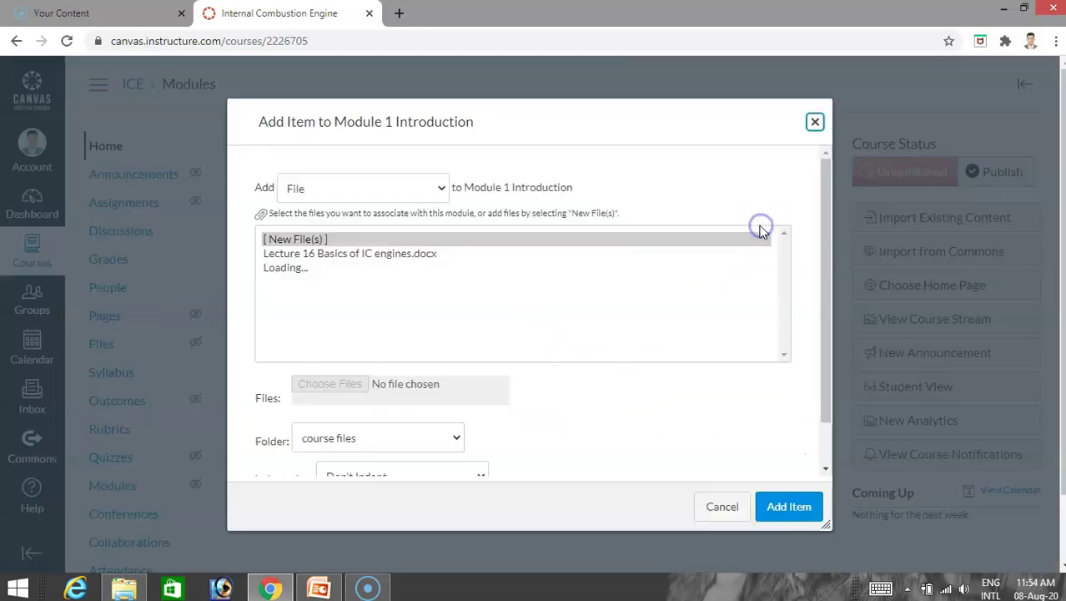
click(439, 189)
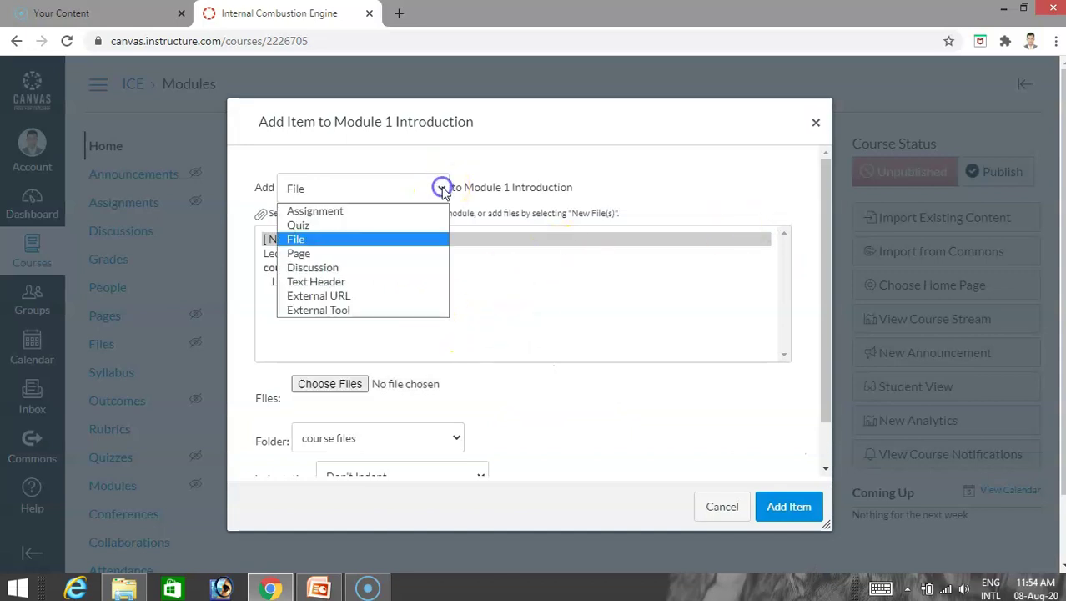
click(365, 297)
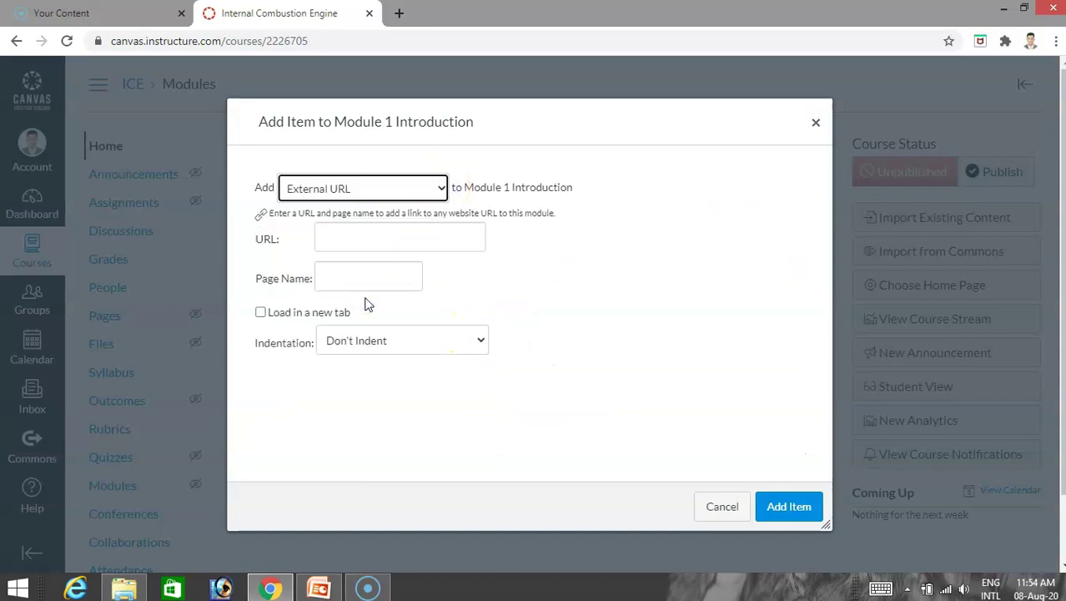
click(439, 189)
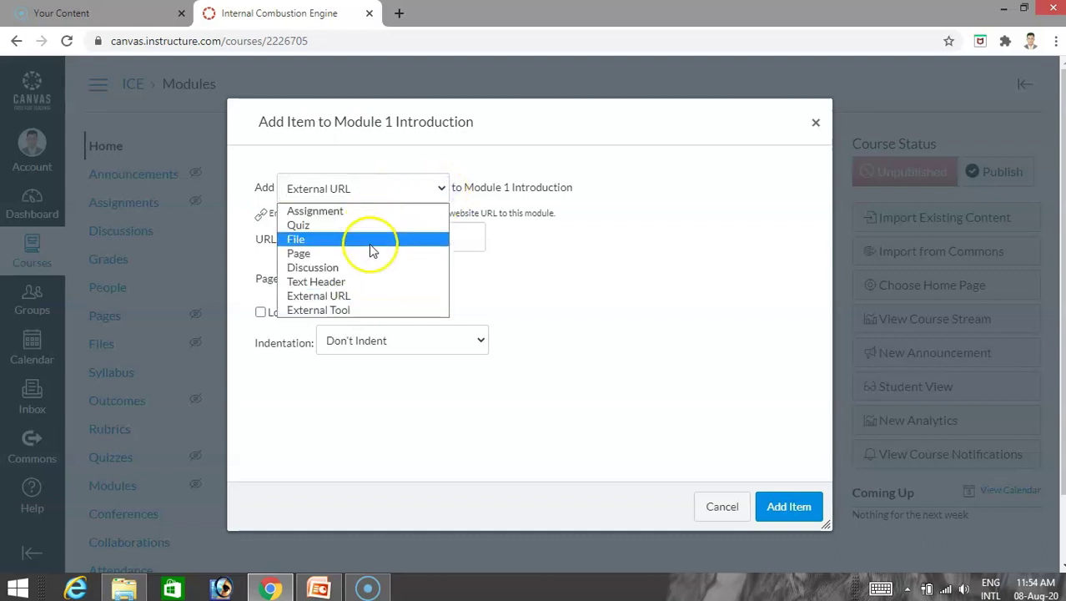
Set the item to File, upload ICE 01 IC Engine Introduction.mp4, then cancel the upload.
click(361, 311)
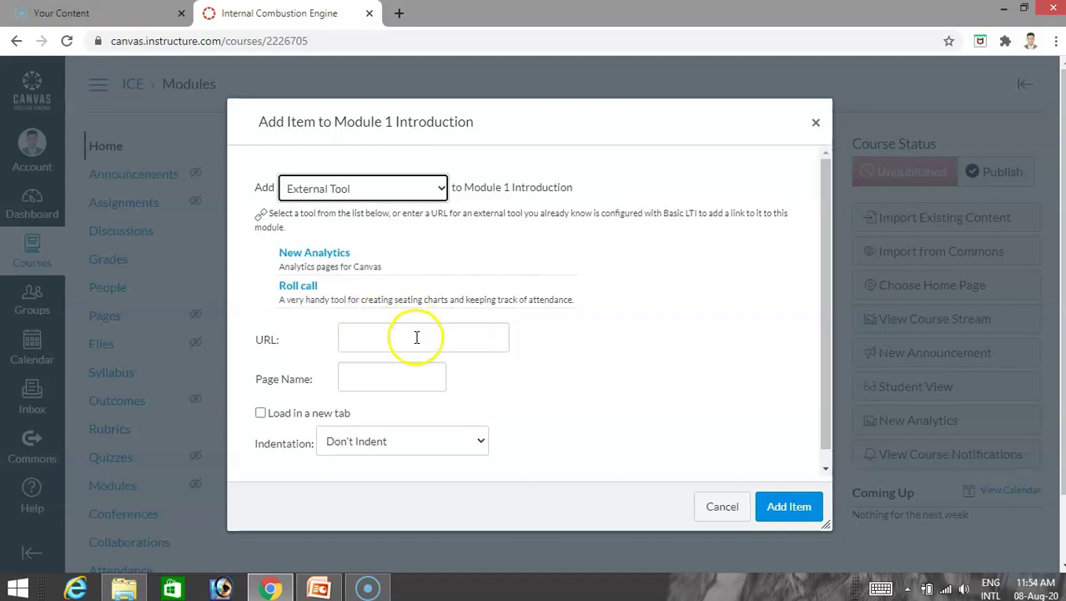
click(422, 187)
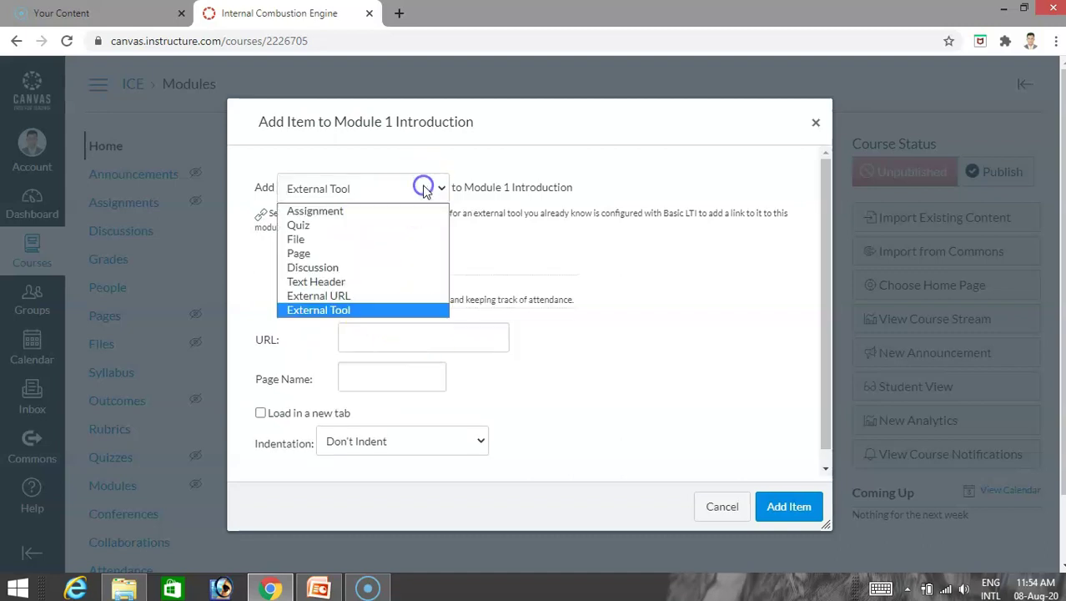
click(361, 244)
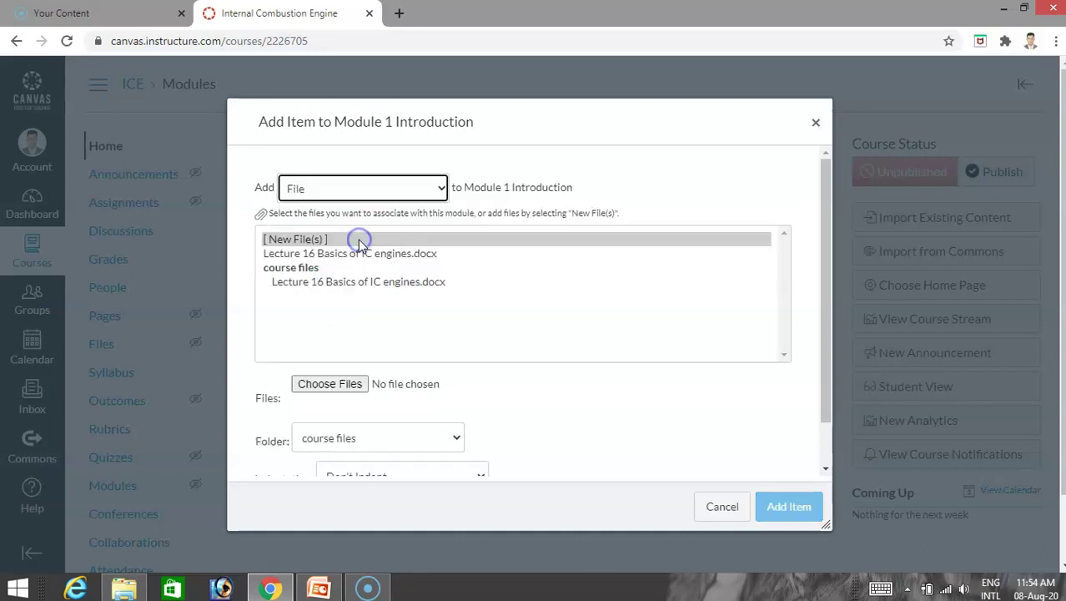
click(348, 384)
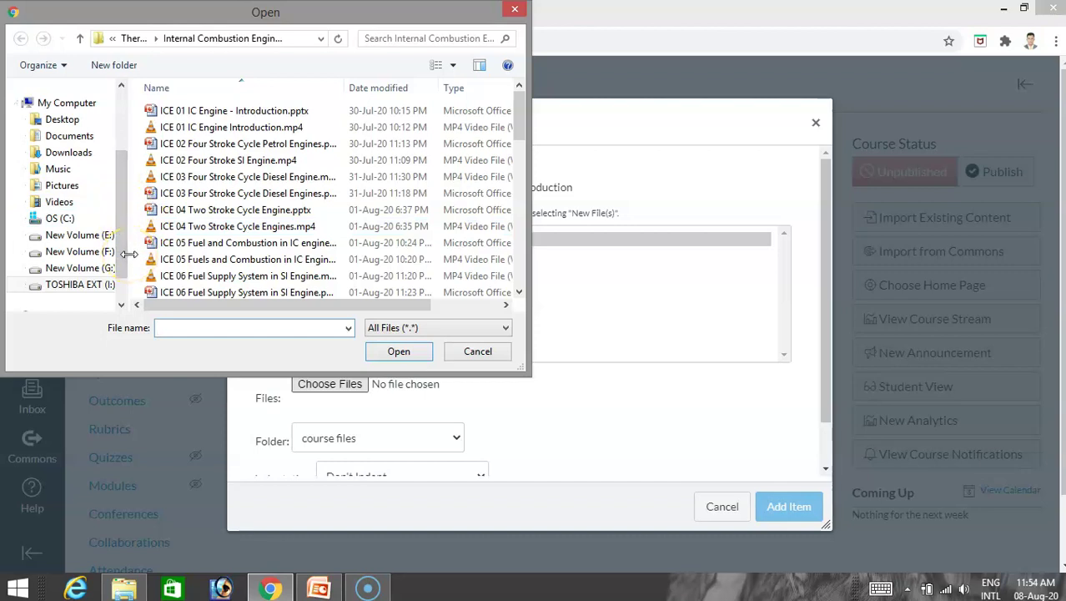
click(247, 111)
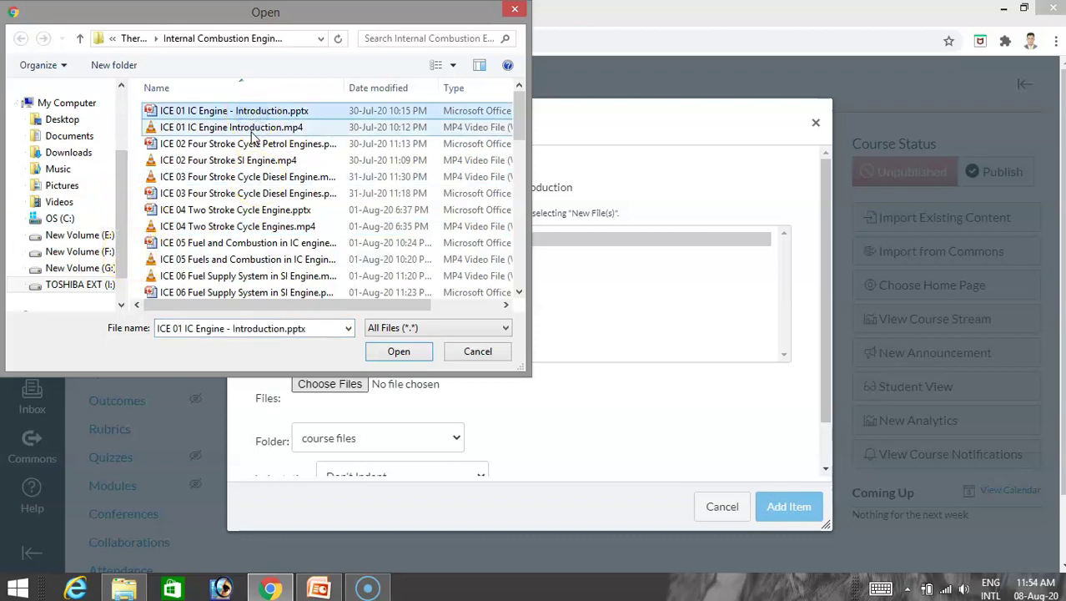
click(252, 130)
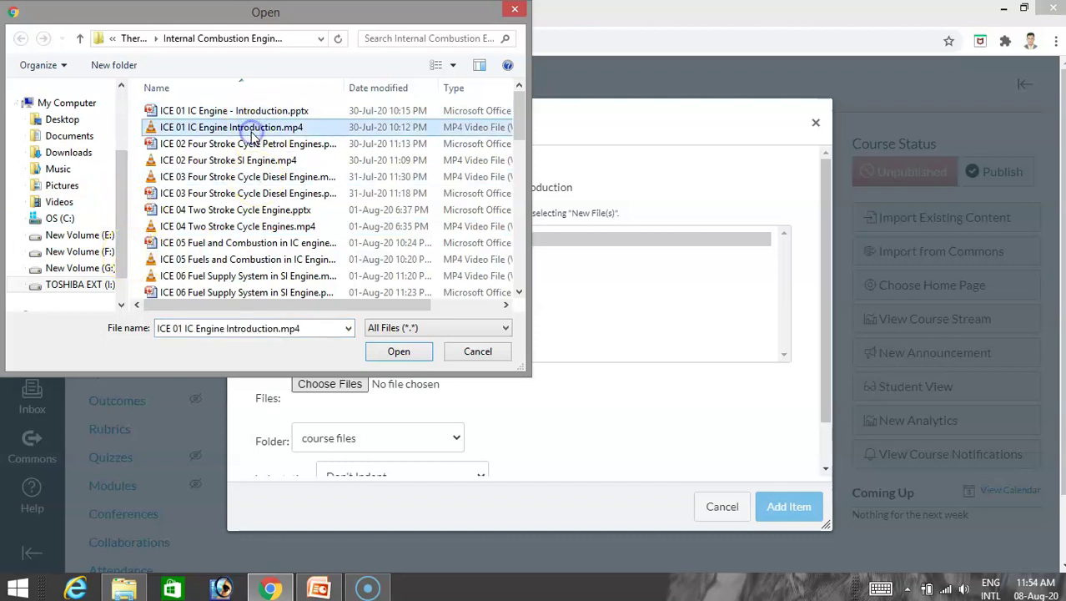
click(398, 351)
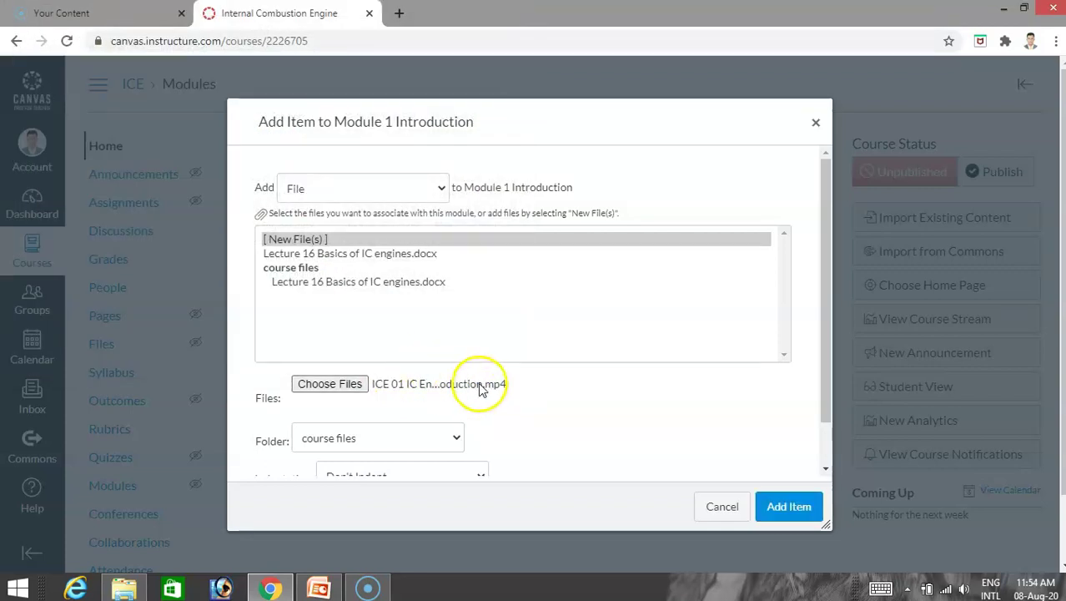
click(781, 509)
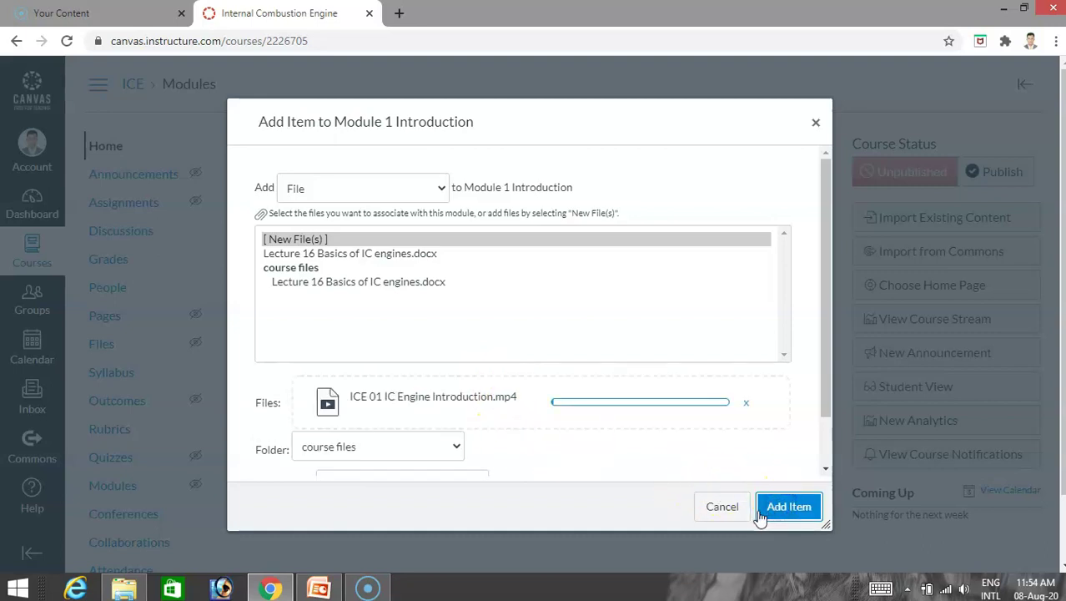
click(747, 405)
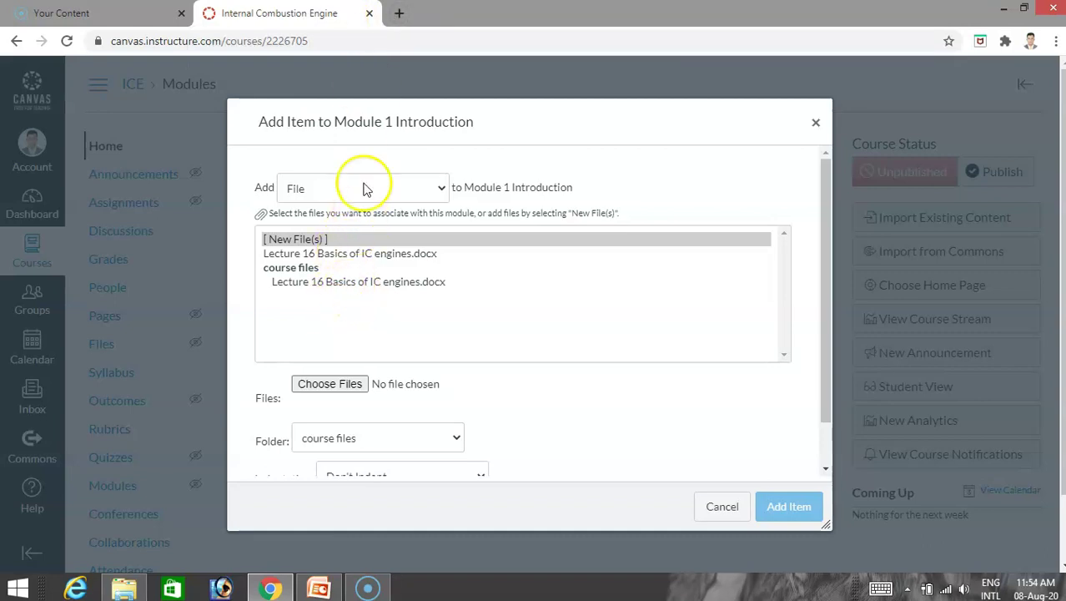
Set the new item type to External URL, keeping the default indentation, with the URL field focused.
click(406, 193)
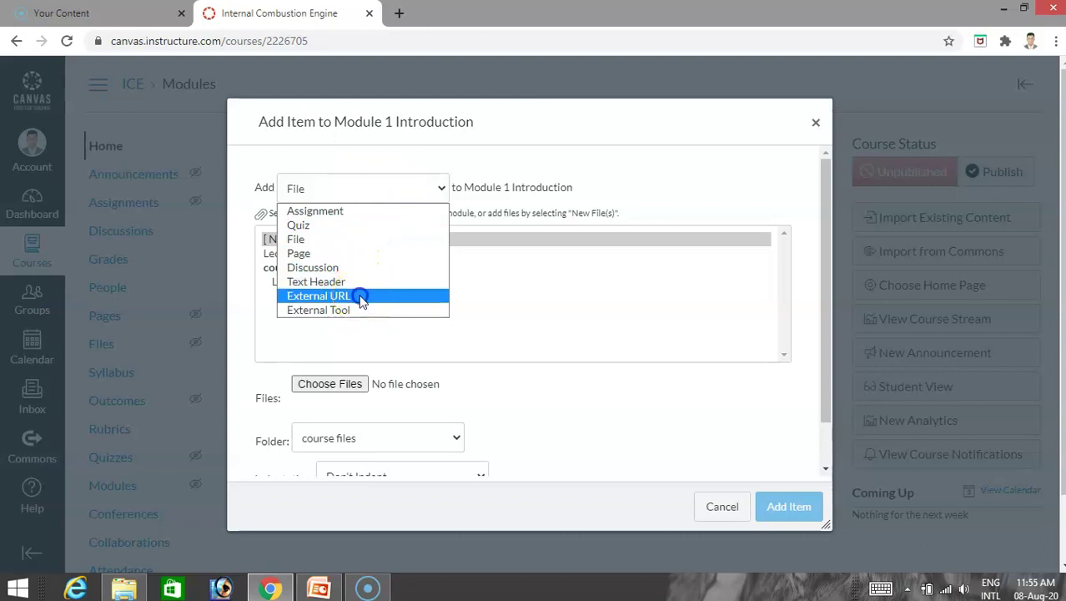
click(360, 296)
click(365, 238)
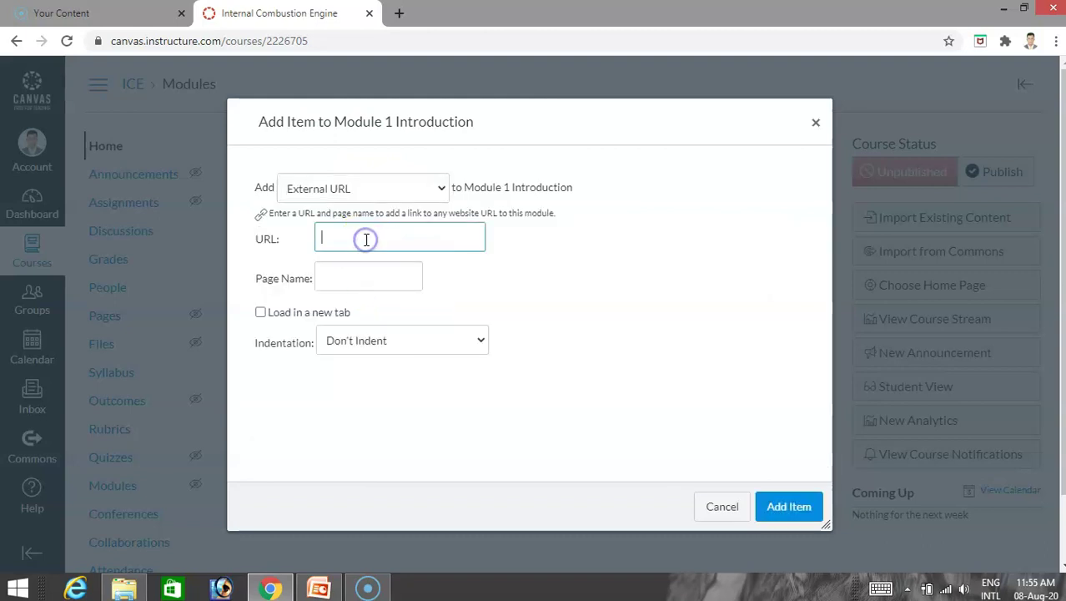
click(326, 211)
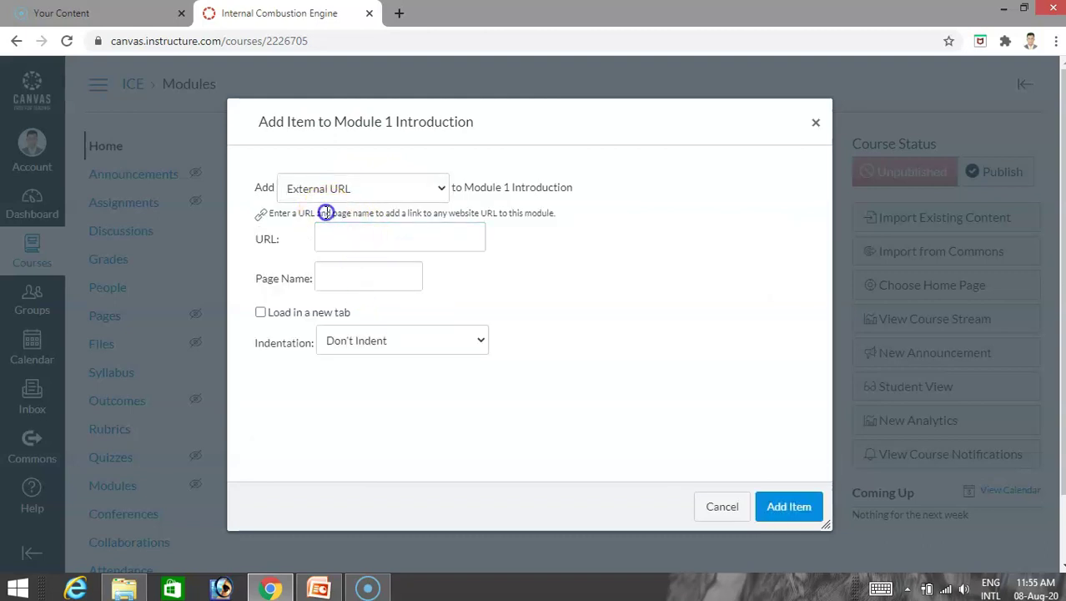
click(538, 215)
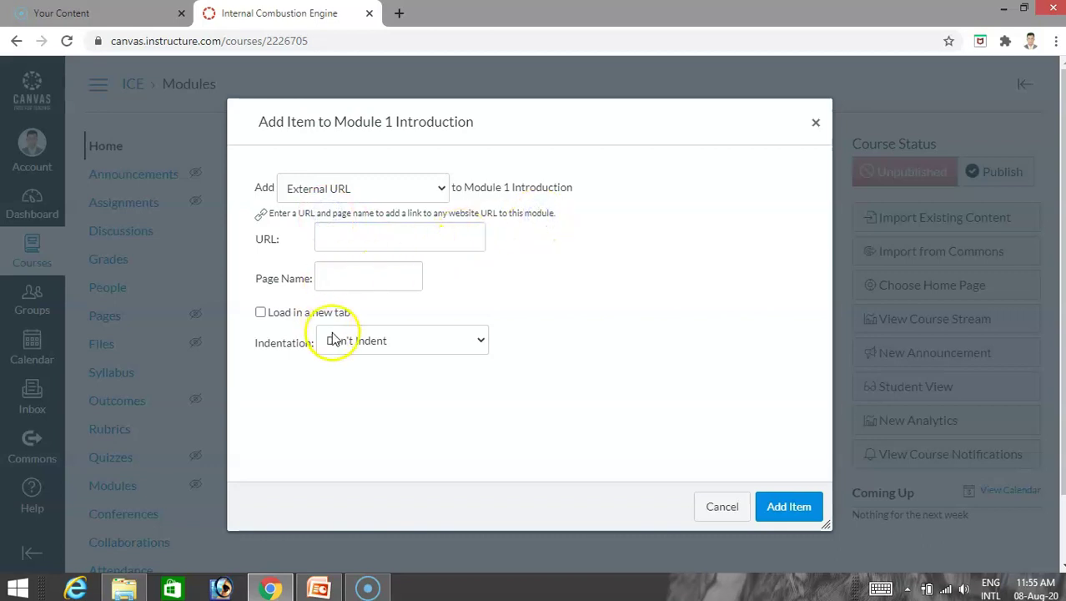
click(389, 342)
click(391, 342)
click(364, 278)
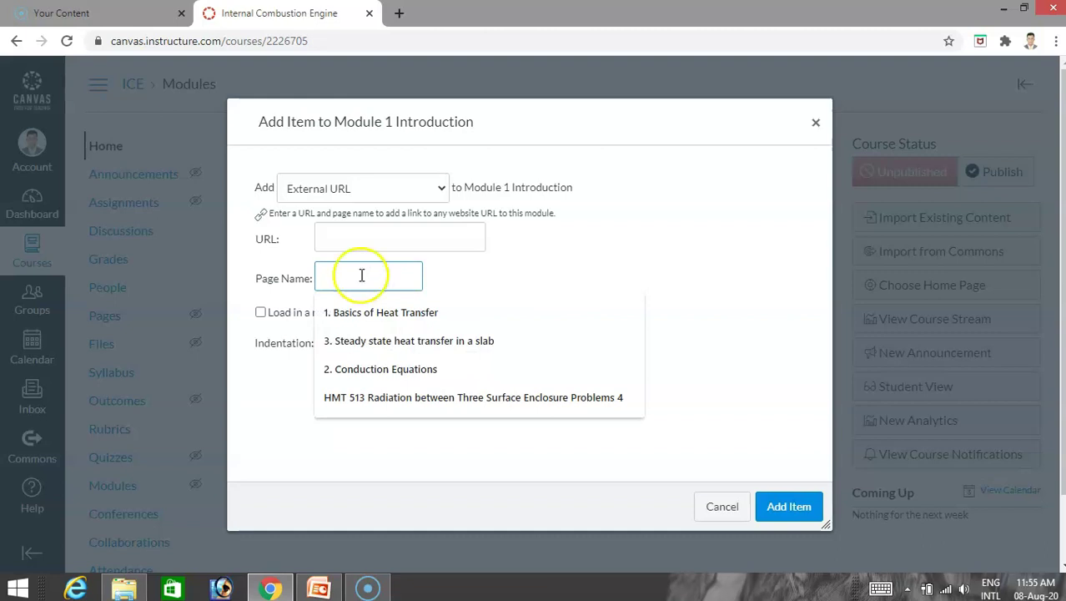
click(342, 226)
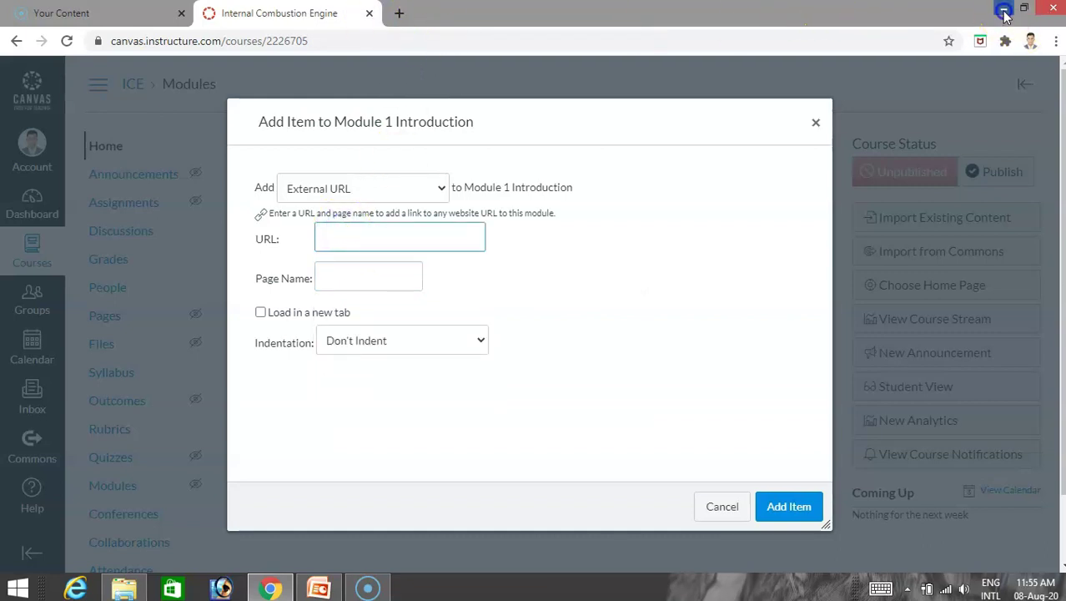
click(1005, 14)
click(269, 588)
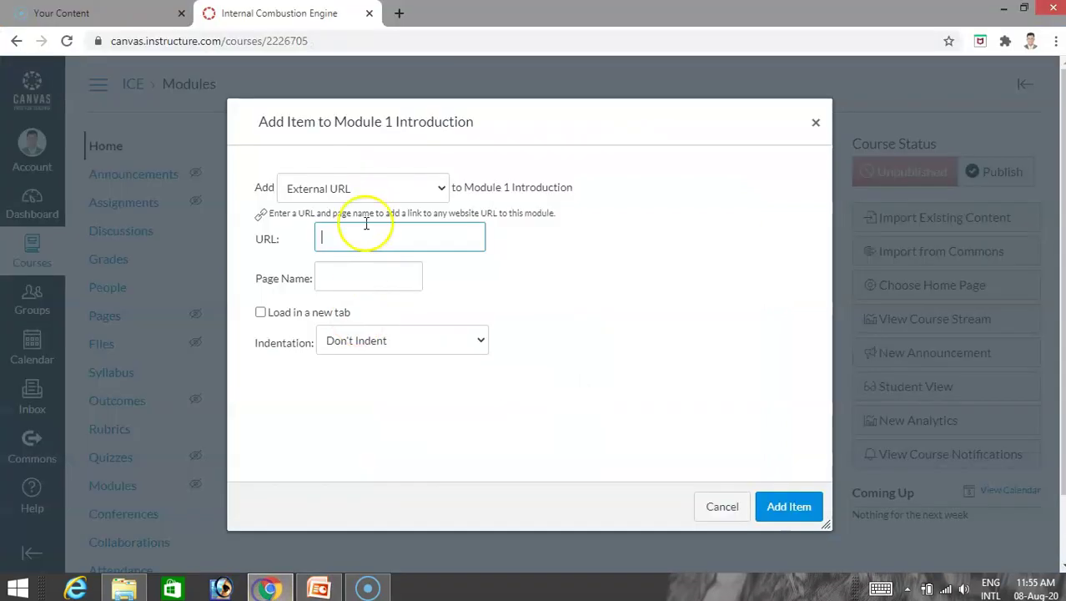
Open YouTube in a new tab through the Google apps menu.
click(399, 12)
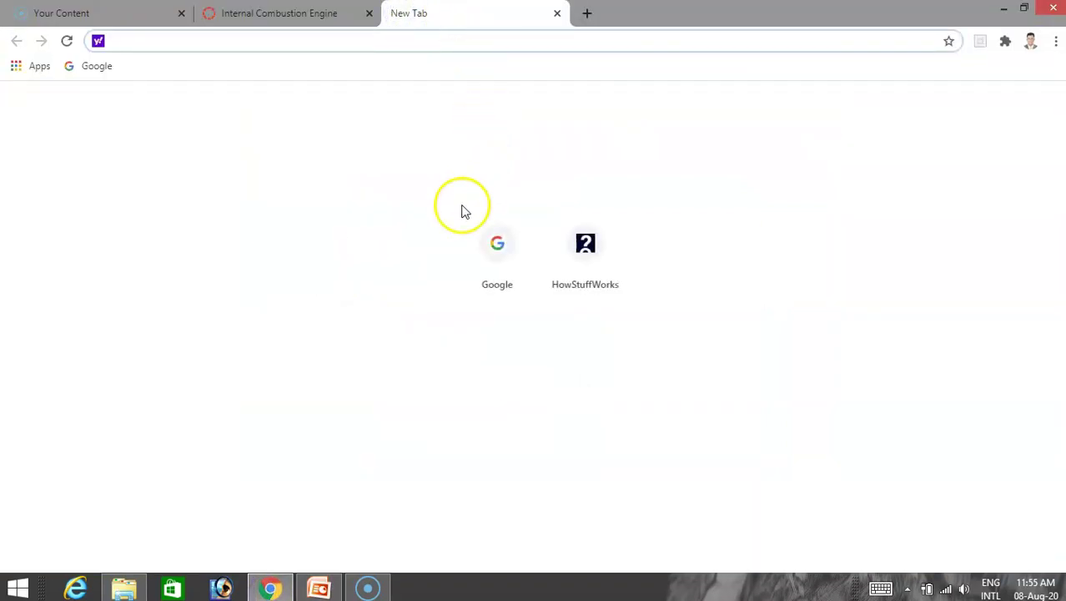
click(498, 249)
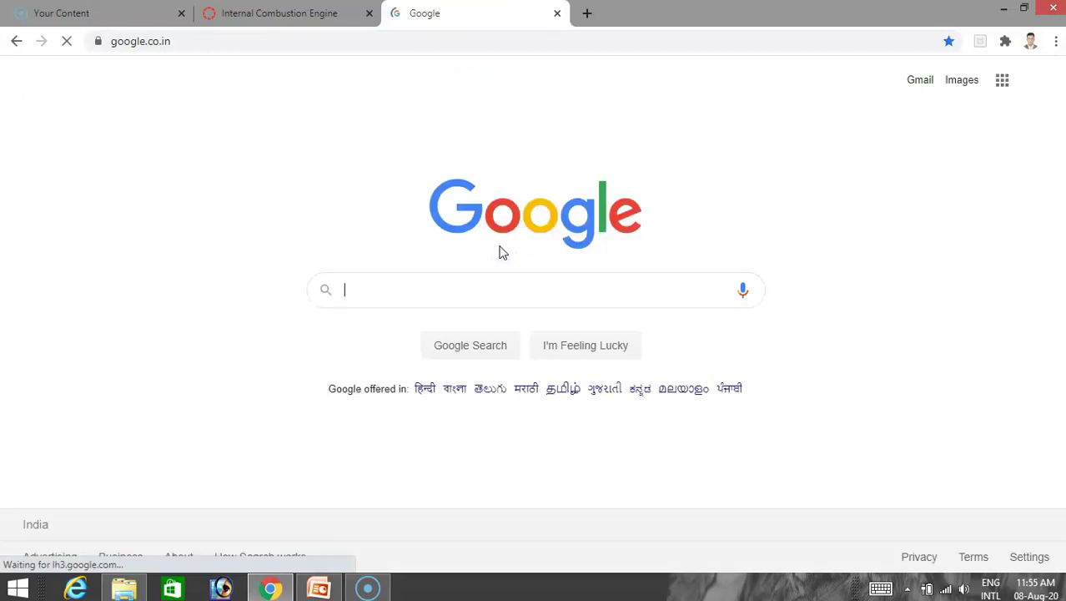
click(1002, 80)
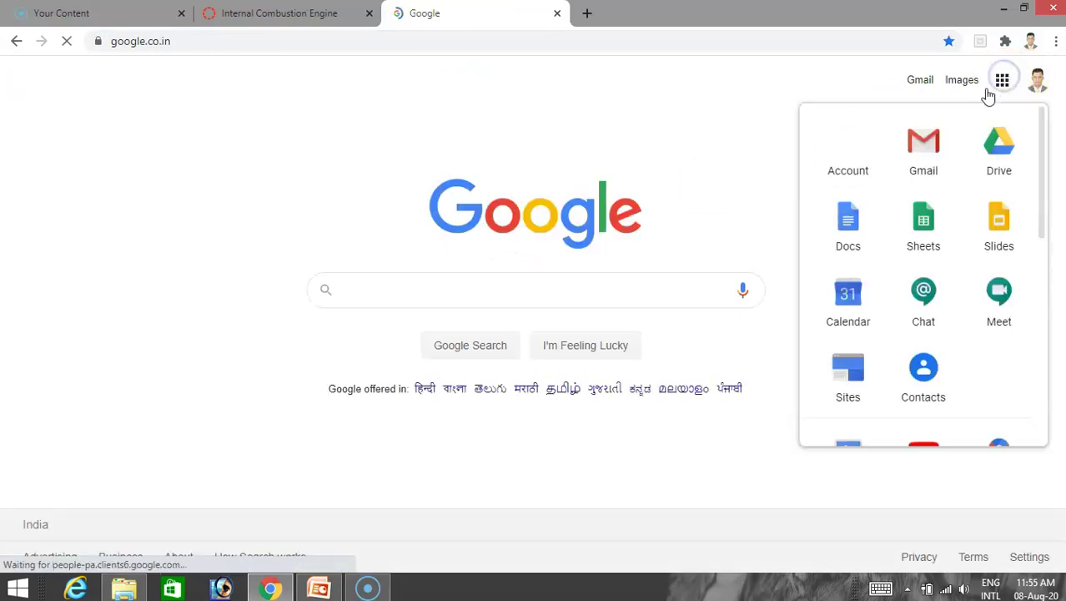
scroll(926, 317, down, 3)
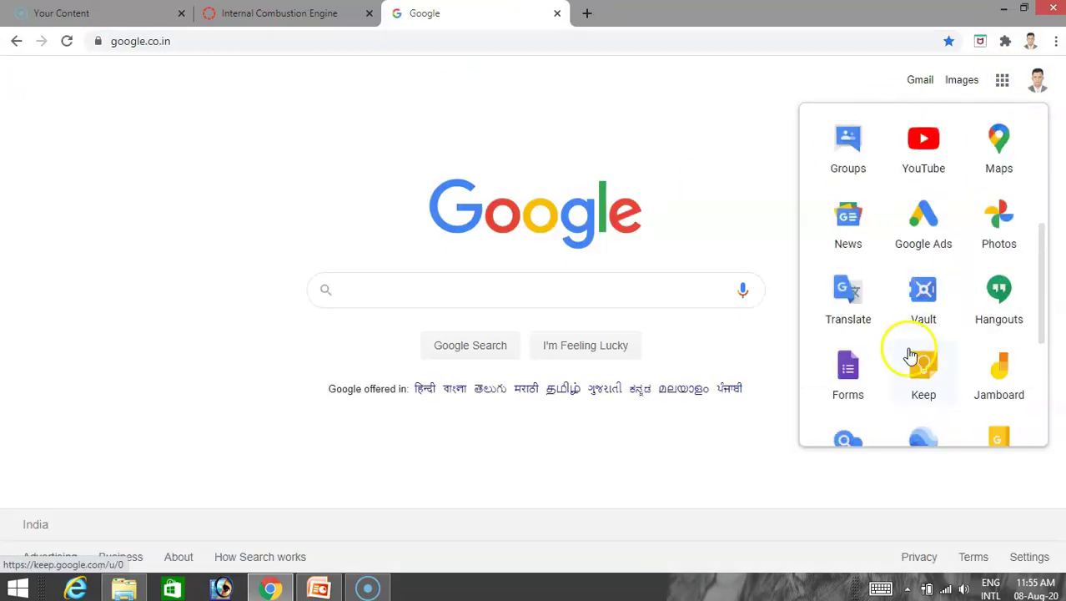
click(921, 160)
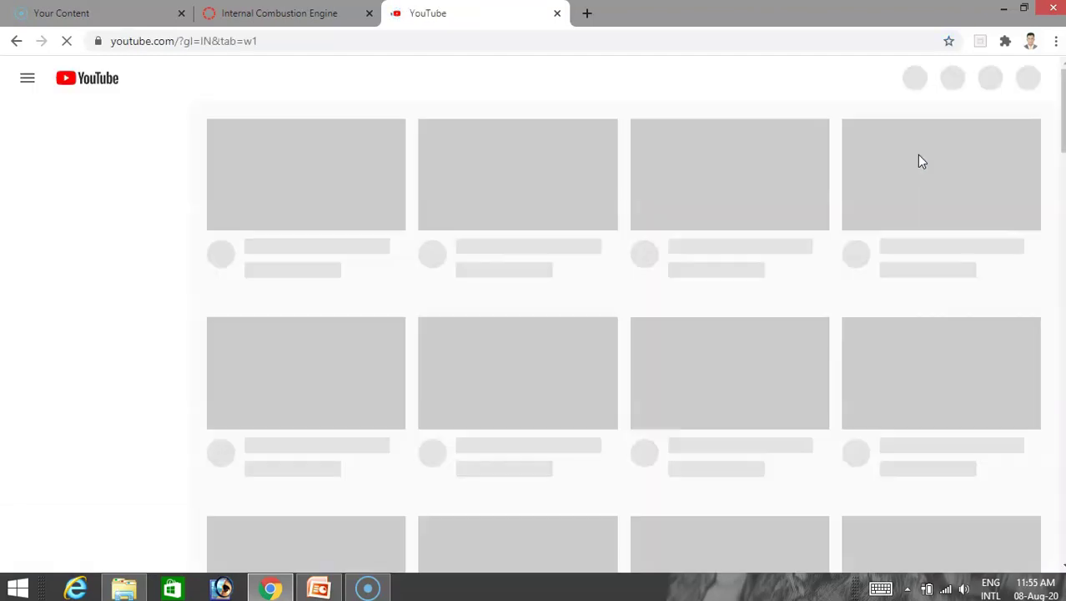
click(993, 171)
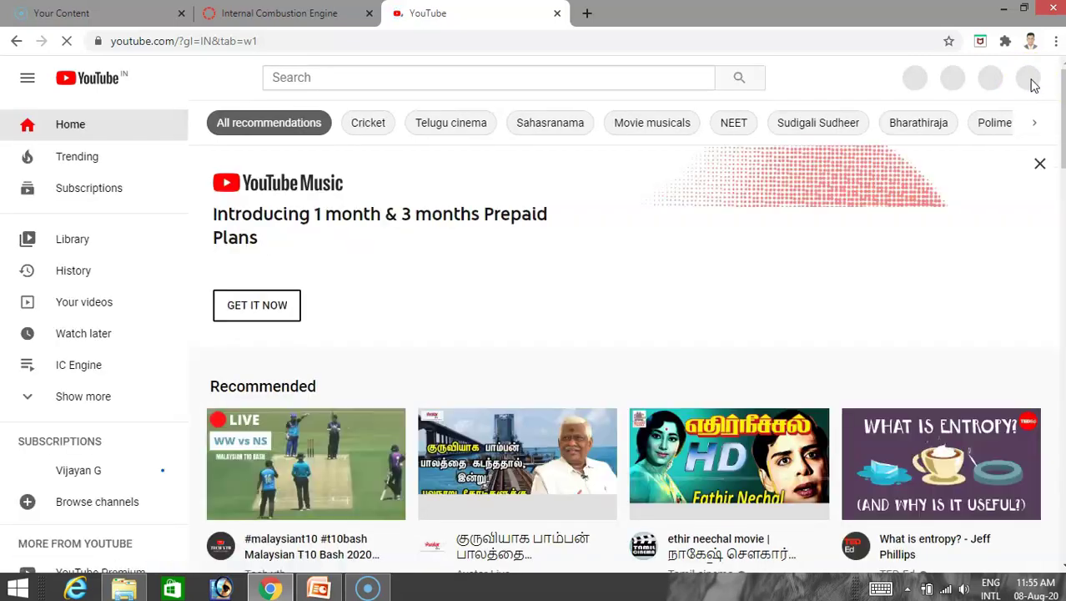
Copy the first video's link from your channel's IC Engine playlist and return to Canvas.
click(1024, 76)
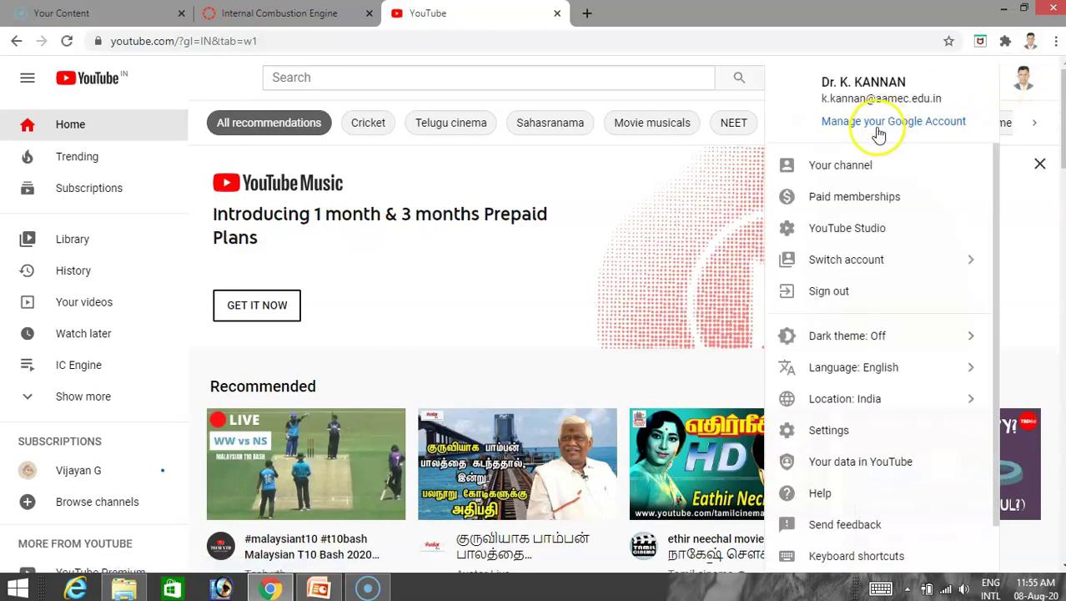
click(863, 174)
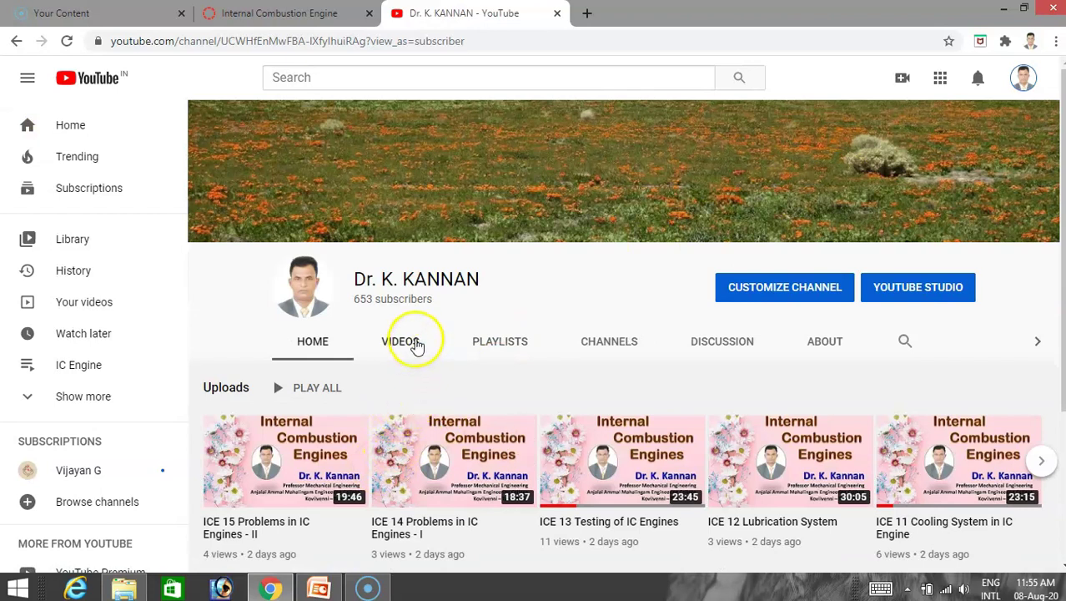
click(486, 343)
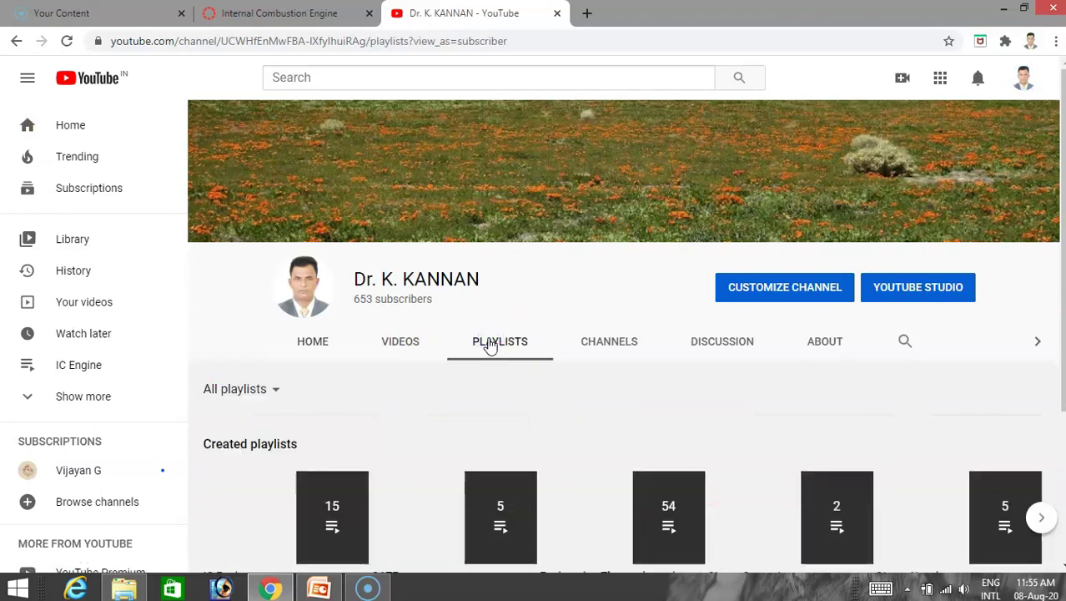
scroll(489, 345, down, 3)
click(241, 292)
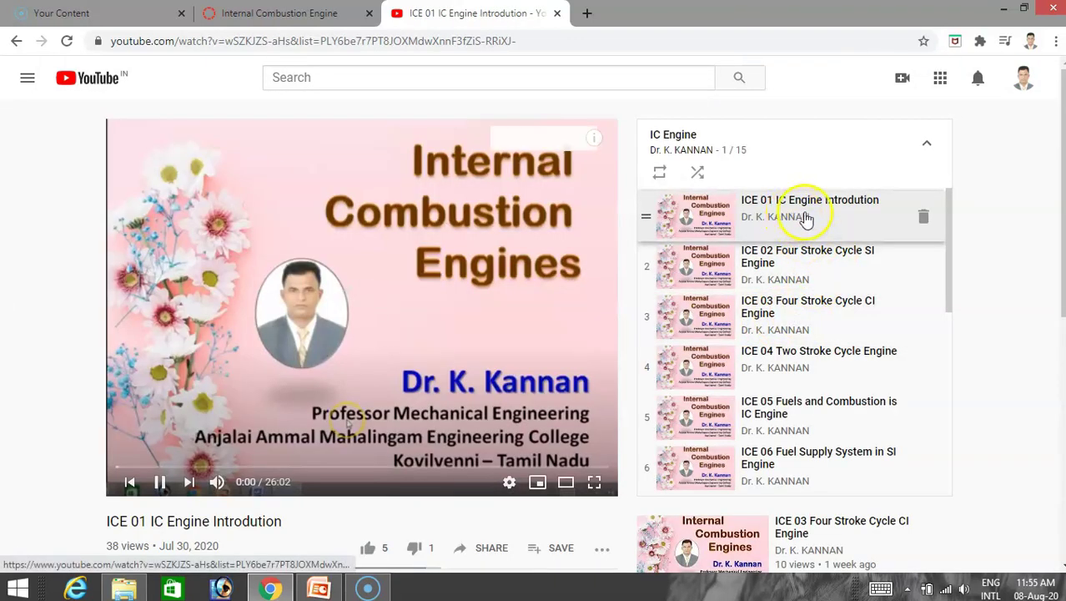
right_click(807, 215)
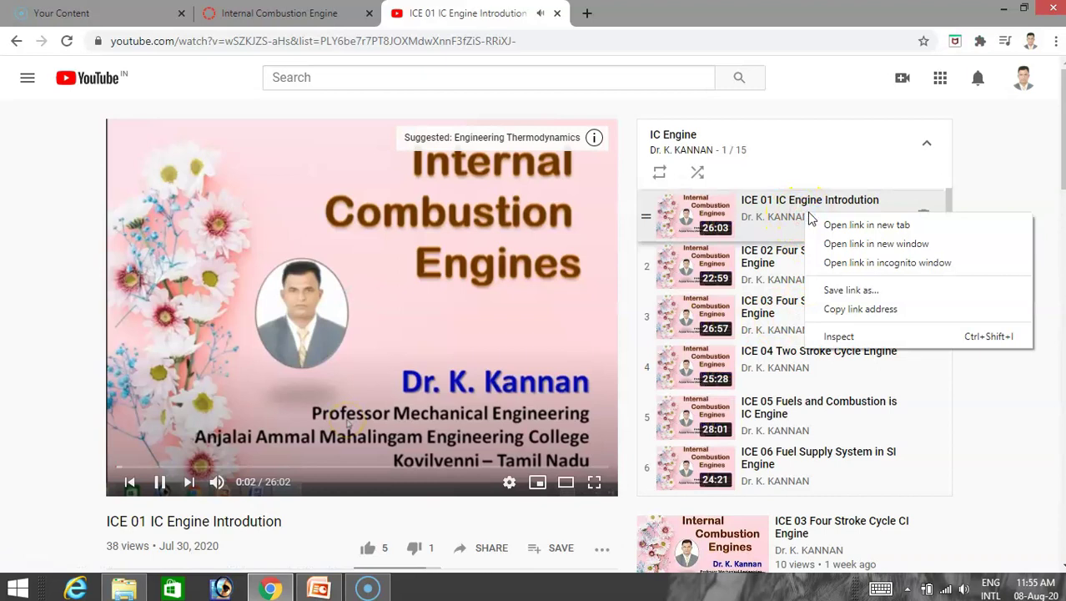
click(868, 315)
click(338, 15)
Paste the YouTube link as the URL, set the Page Name to 'Introduction', and add the item.
click(346, 239)
right_click(345, 239)
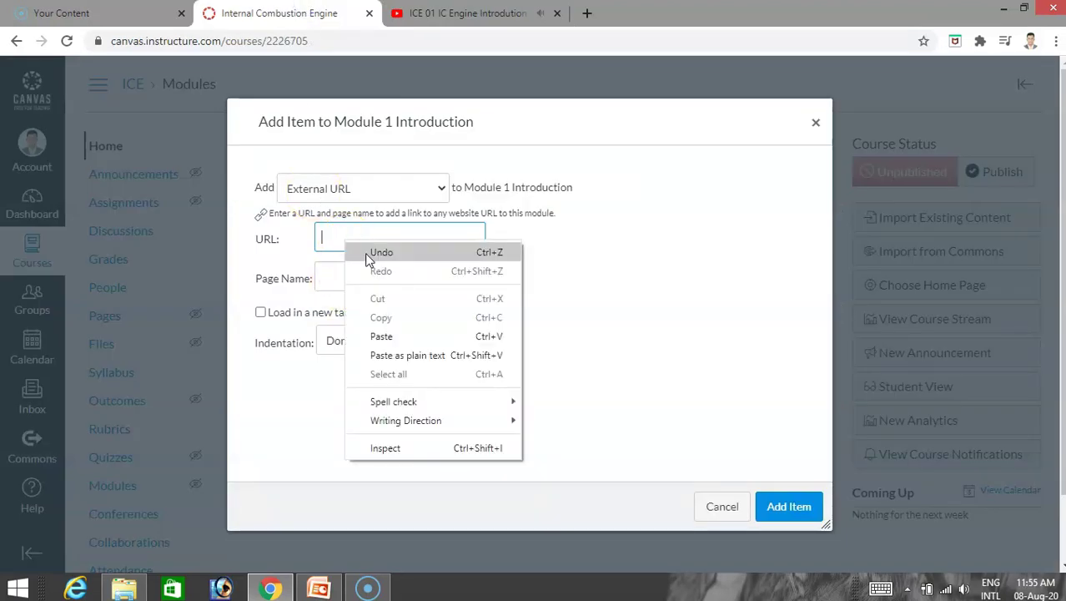
click(383, 334)
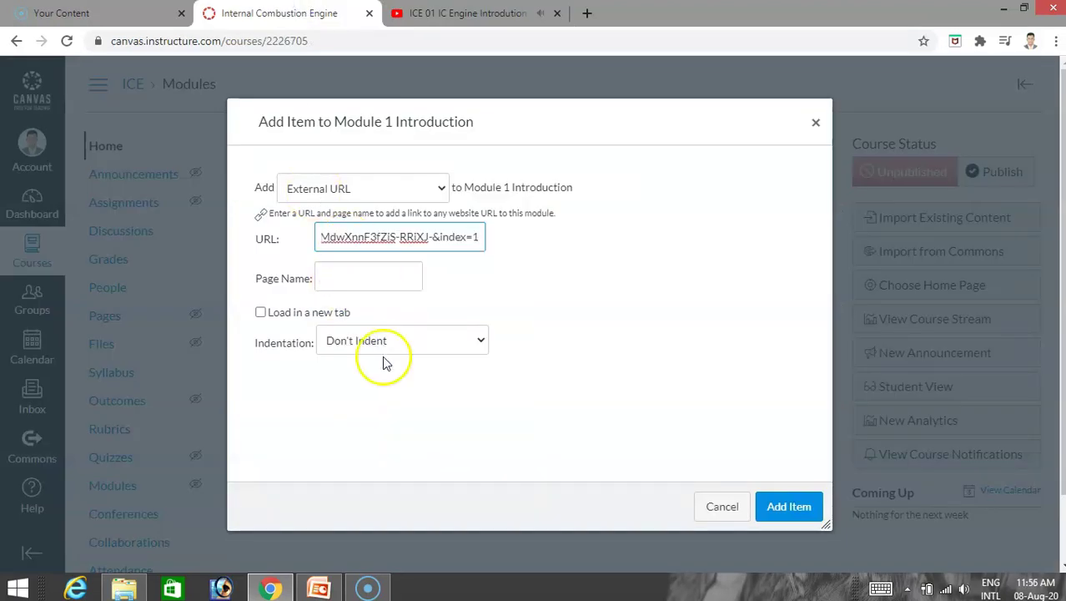
click(786, 507)
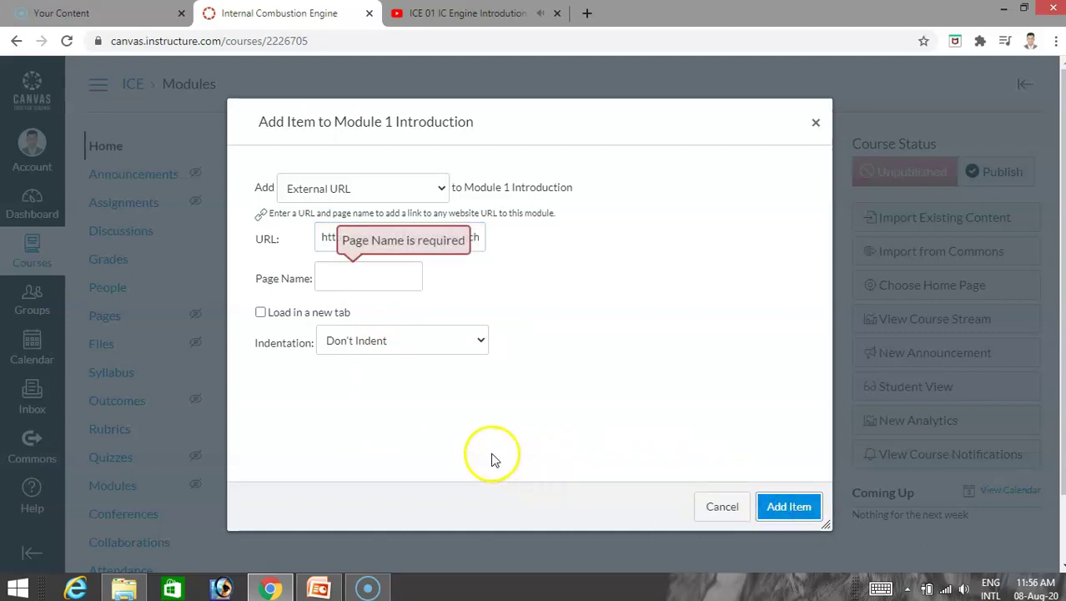
click(367, 276)
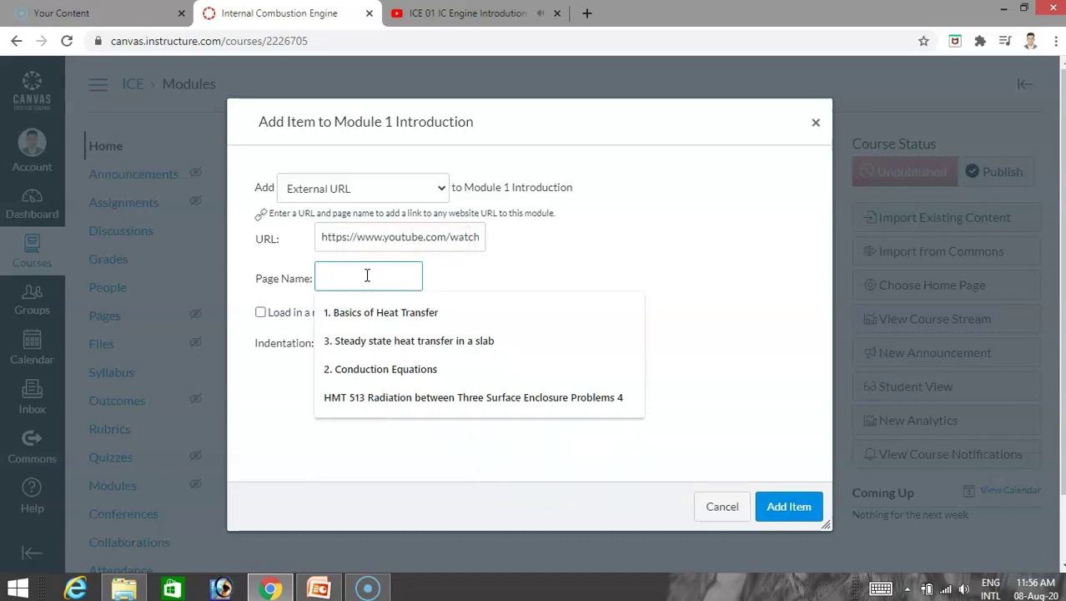
key(Tab)
click(366, 275)
text(Introduction)
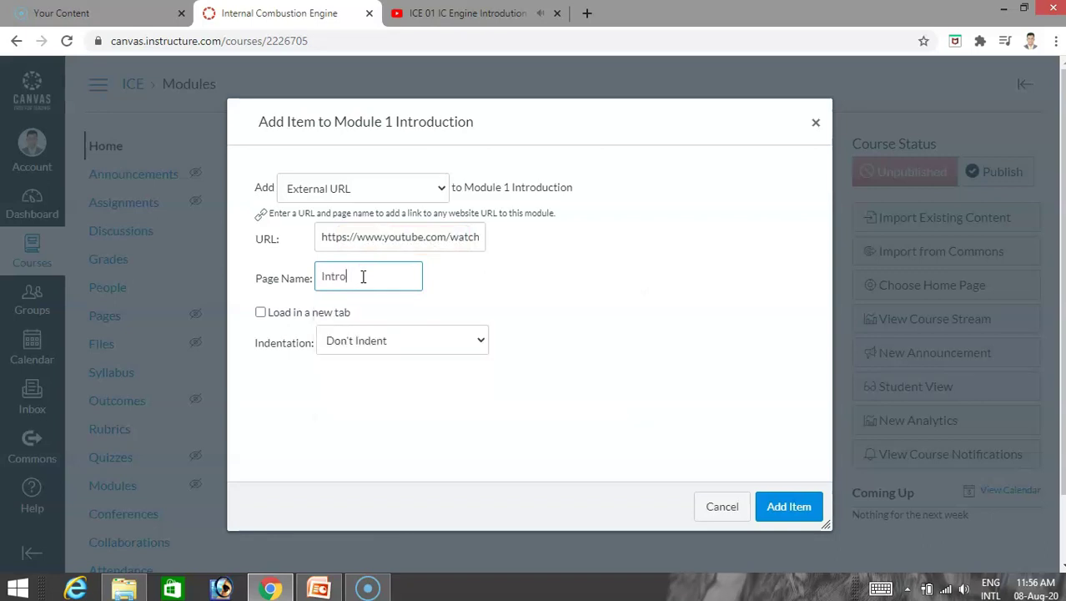
click(794, 507)
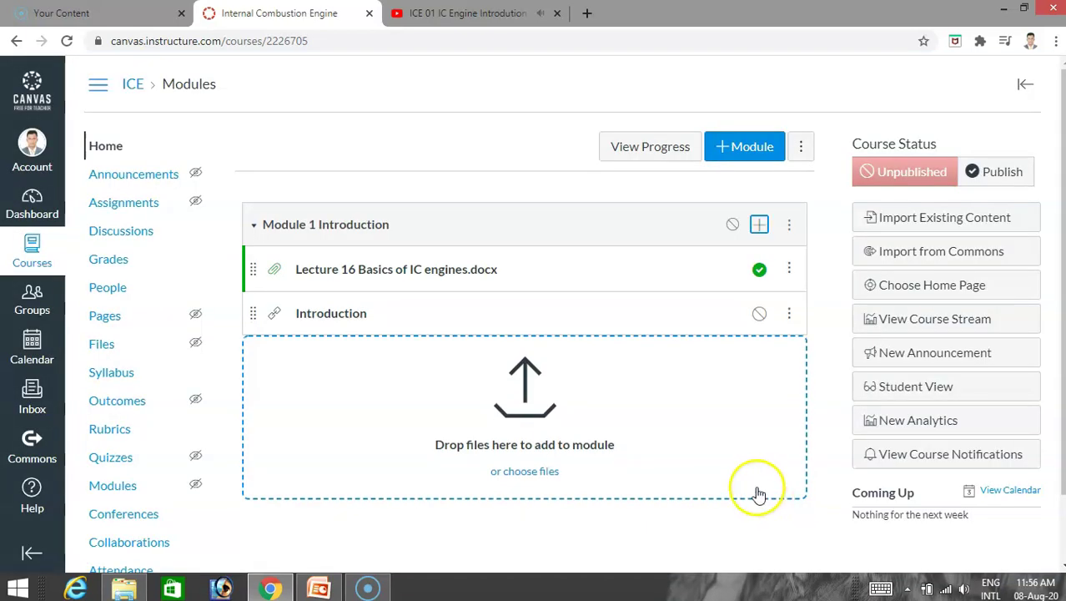
Close the YouTube tab, publish Module 1's Introduction item, and open the Lecture 16 Basics of IC engines.docx preview.
click(319, 588)
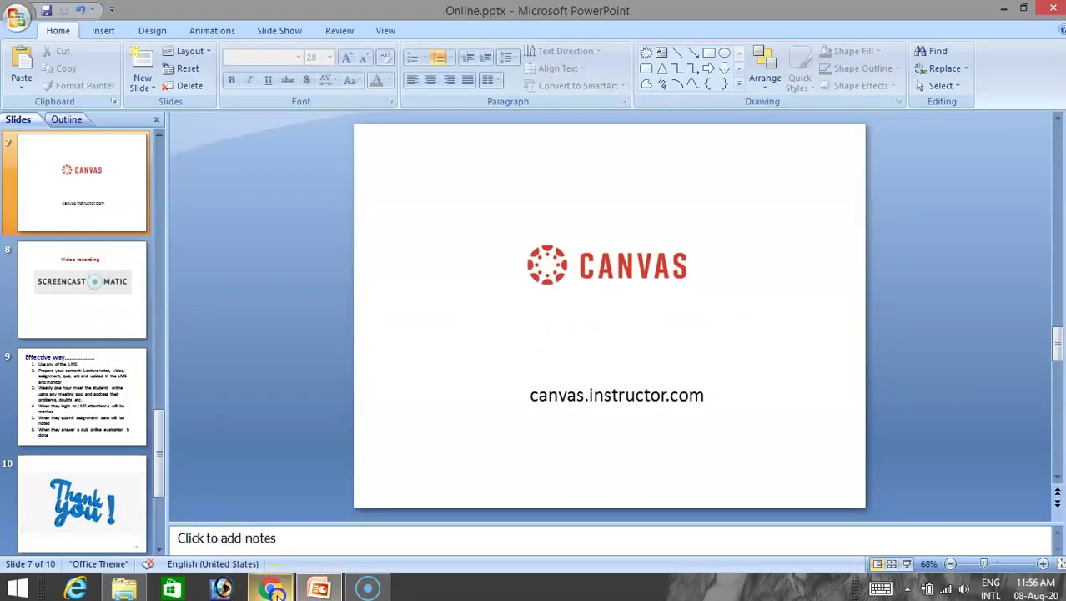
click(270, 589)
click(466, 13)
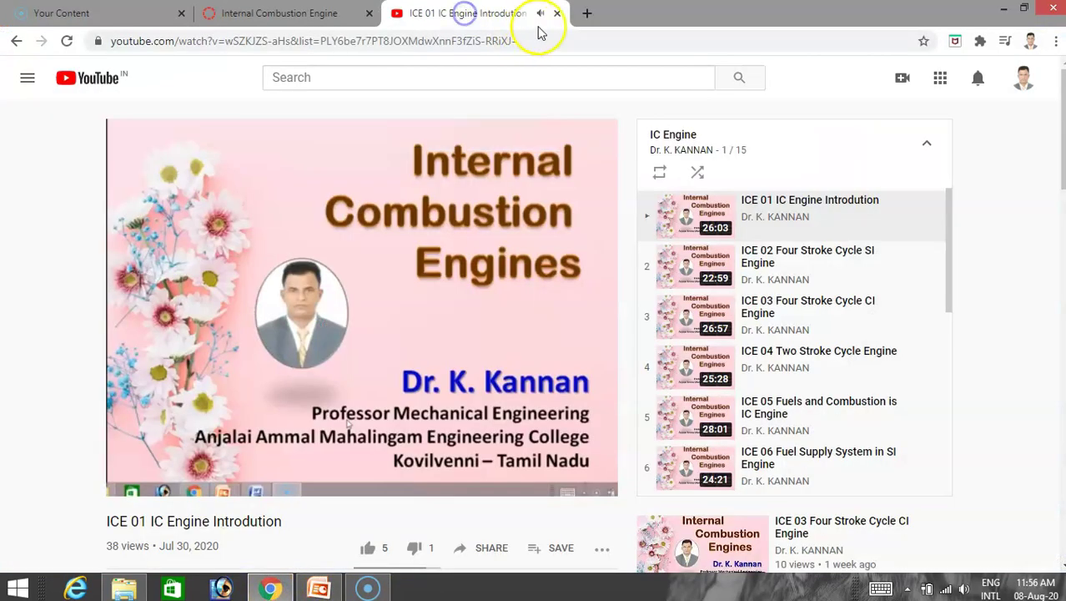
click(556, 14)
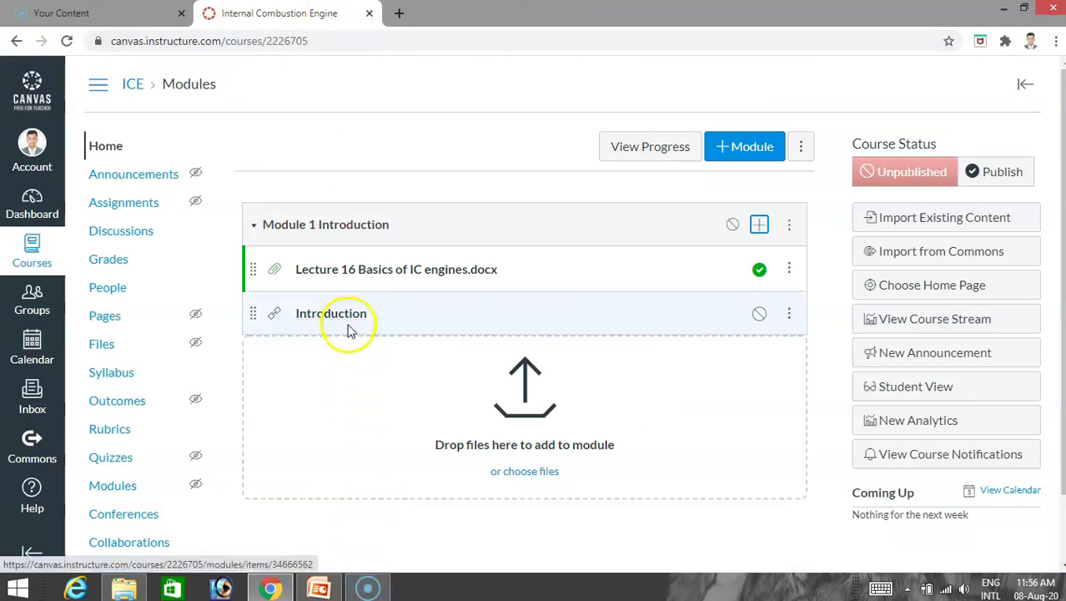
click(759, 312)
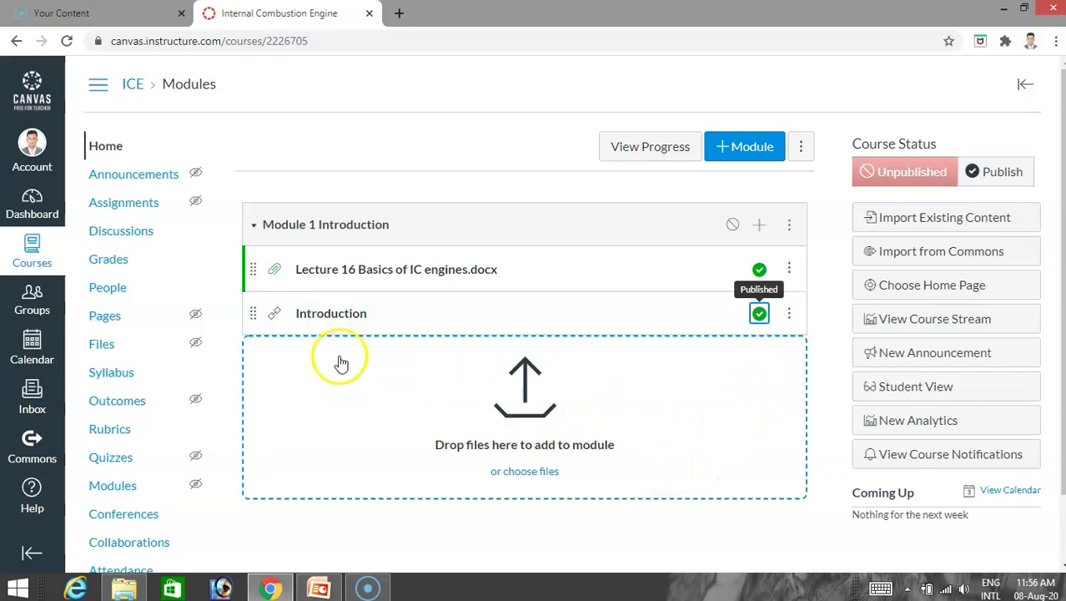
click(460, 274)
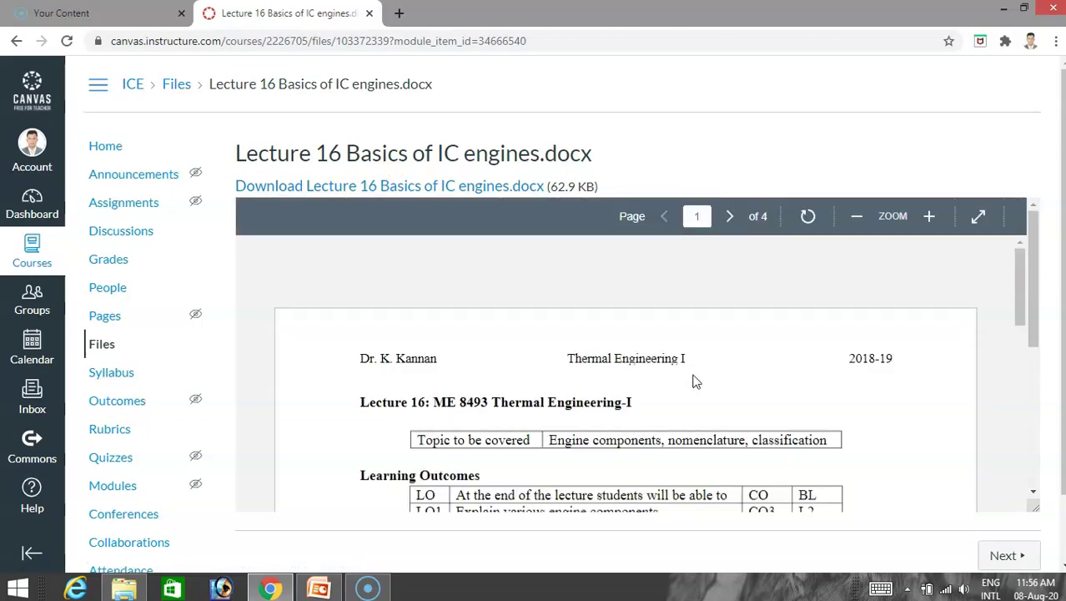
Skim the 4-page preview and download Lecture 16 Basics of IC engines.docx (62.9 KB).
scroll(693, 381, down, 15)
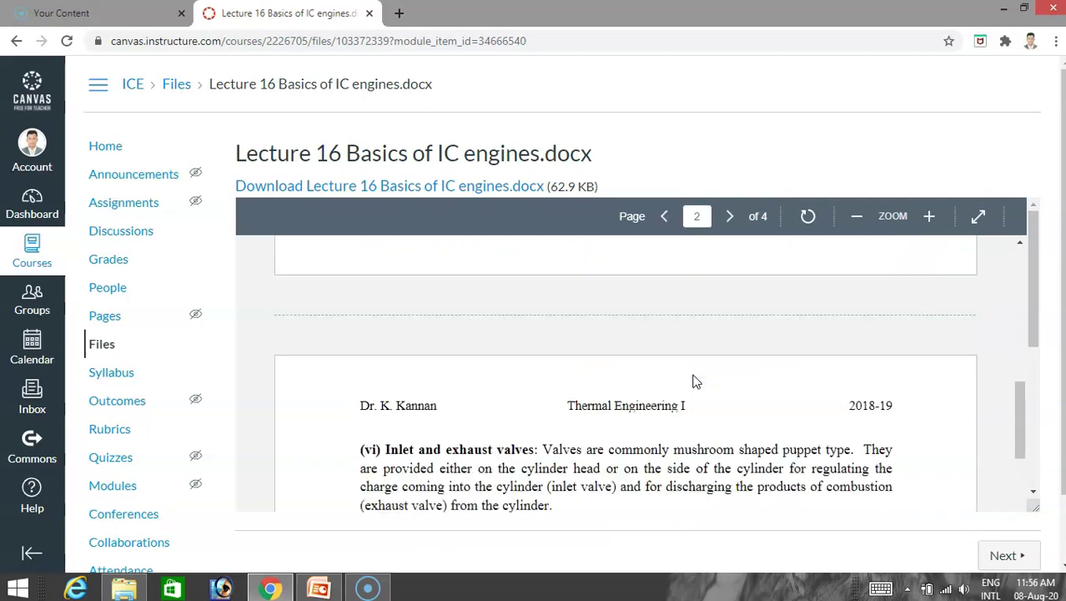
scroll(693, 381, down, 5)
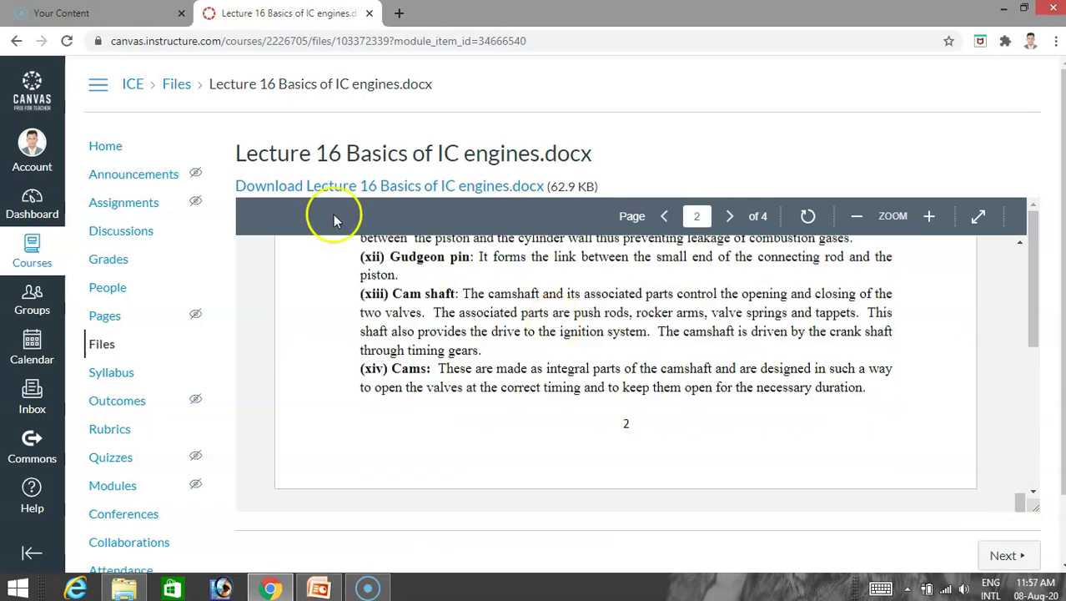
click(357, 187)
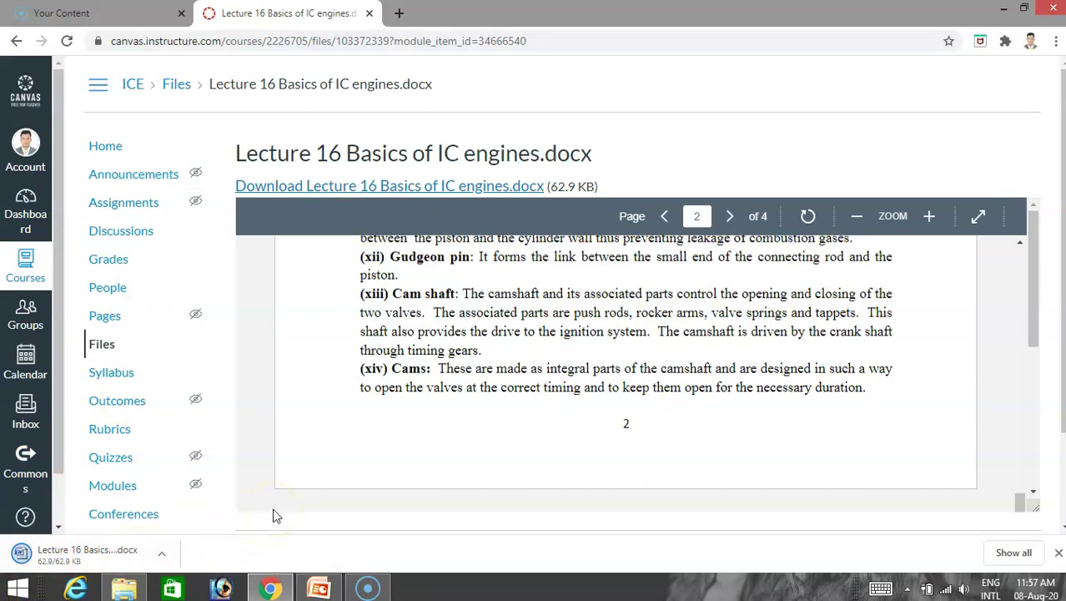
scroll(492, 365, up, 15)
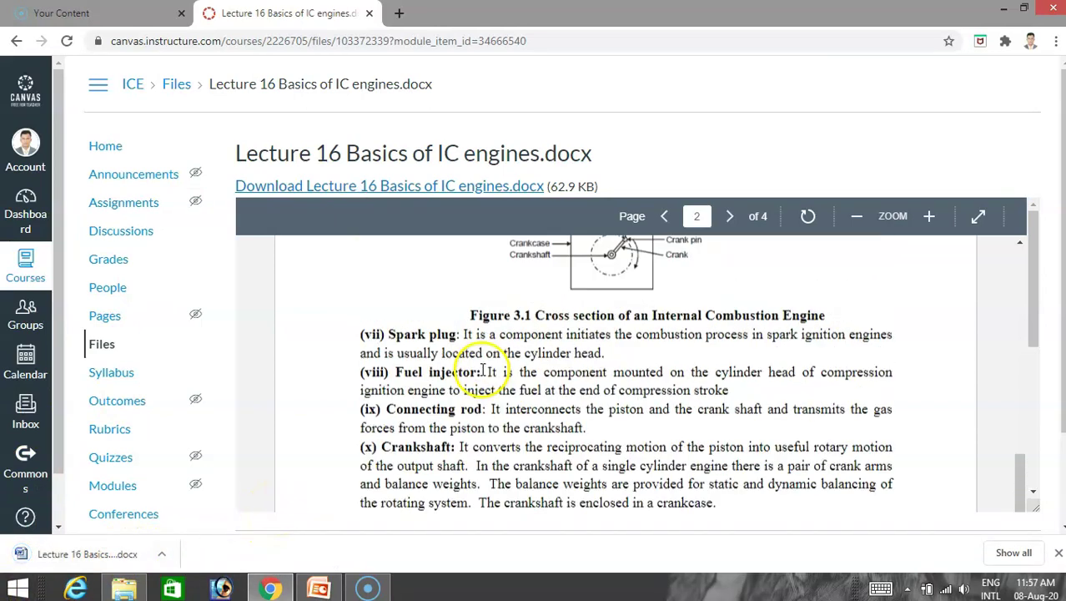
scroll(475, 400, up, 10)
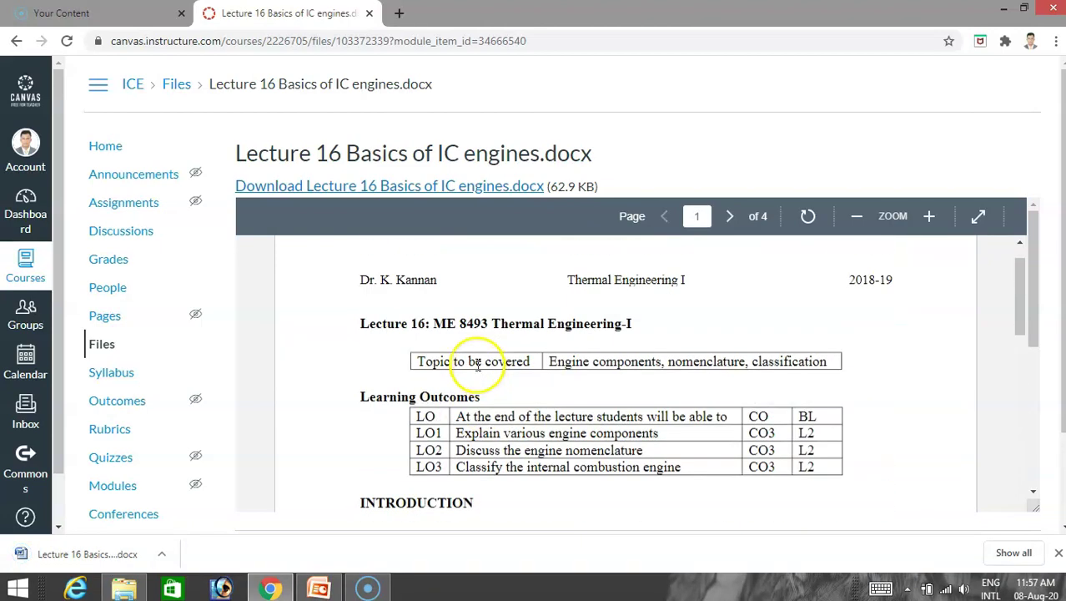
scroll(686, 364, up, 2)
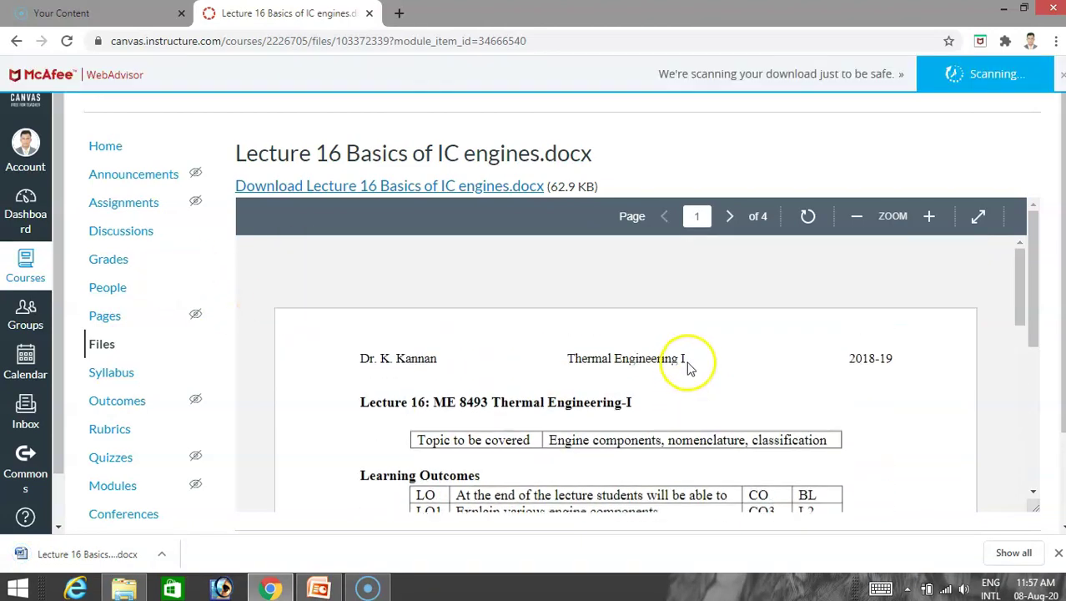
Check Module 1's items, then play the embedded ICE 01 IC Engine Introduction video (26:02).
click(16, 41)
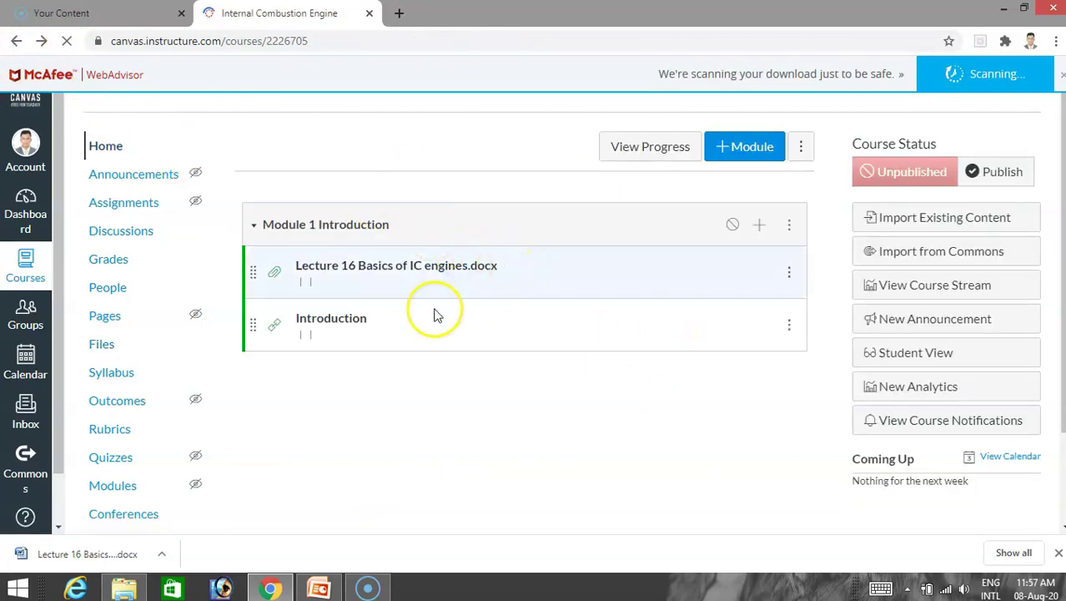
click(334, 315)
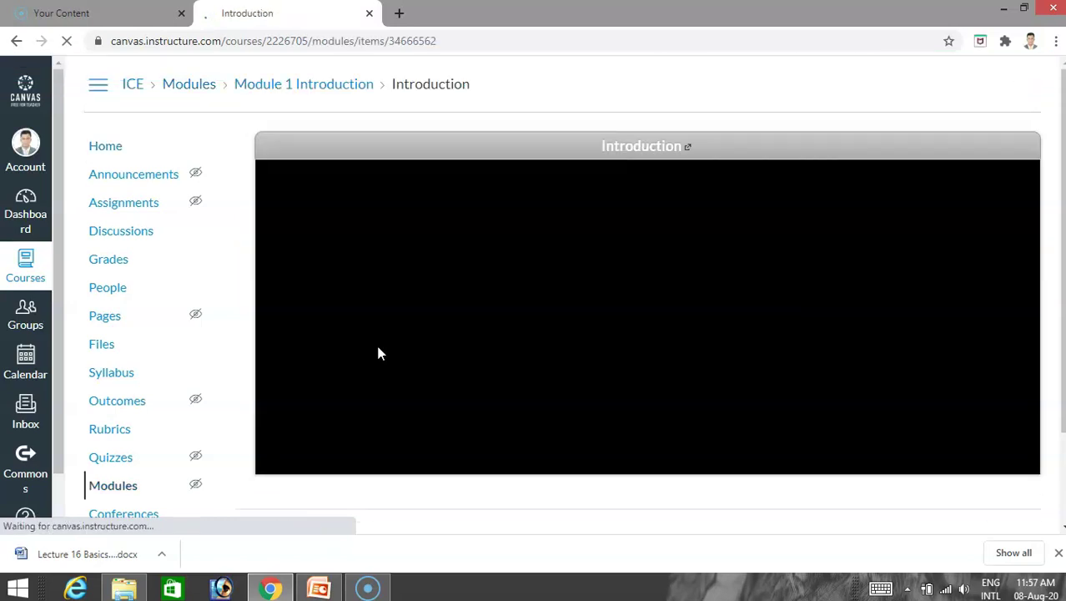
click(510, 384)
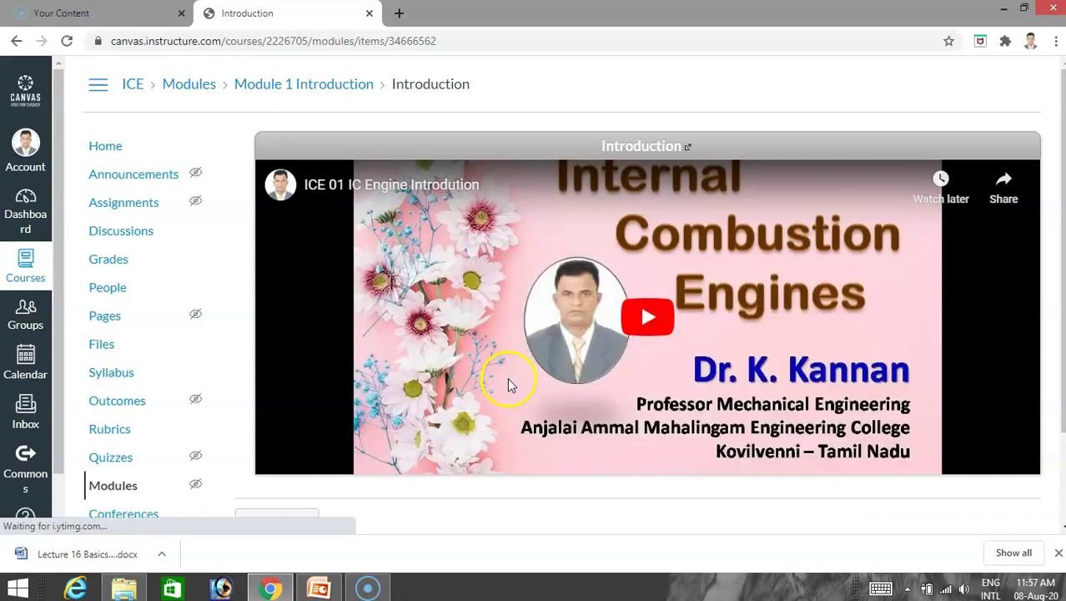
click(644, 318)
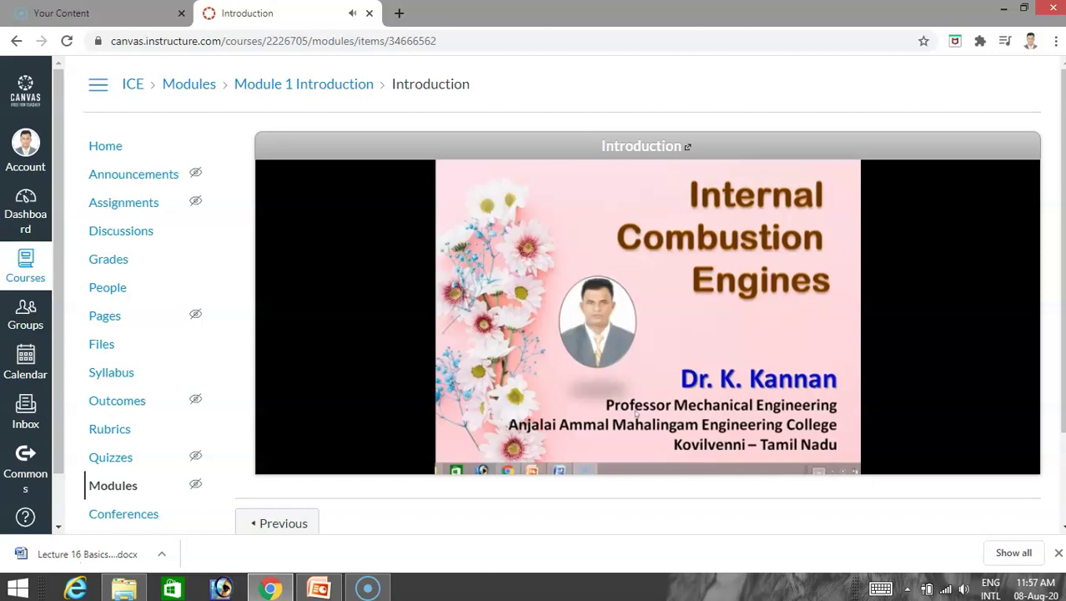
click(93, 144)
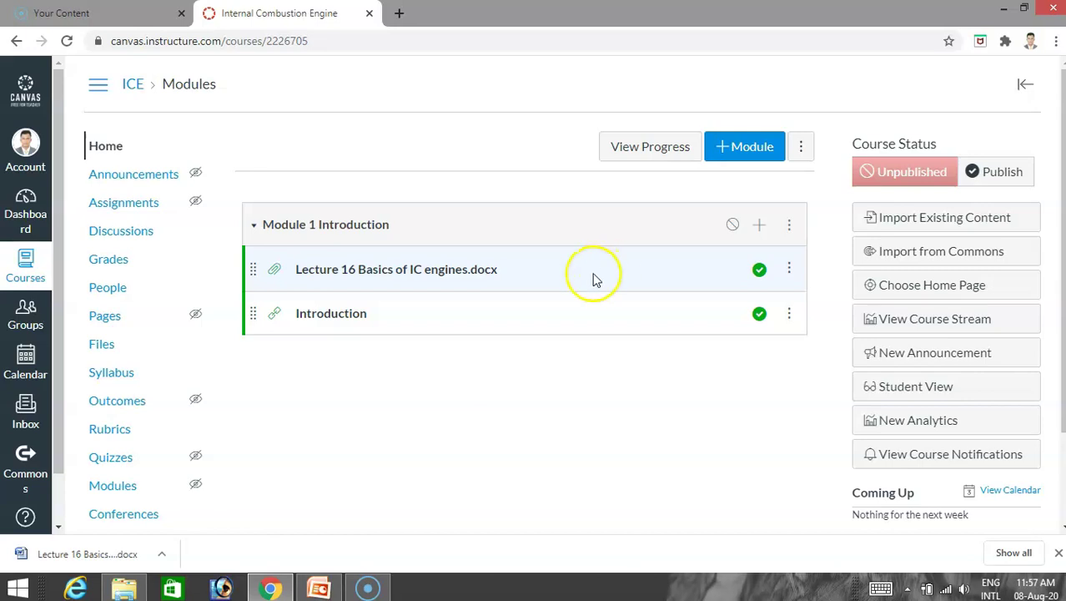
Add a brand-new quiz item to Module 1 Introduction.
click(755, 223)
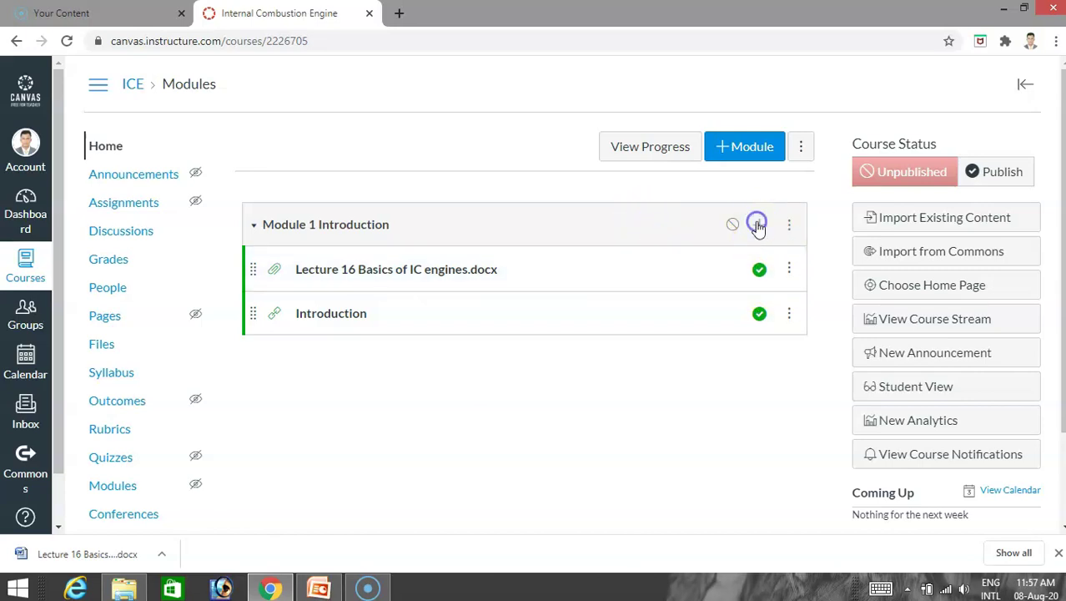
click(370, 171)
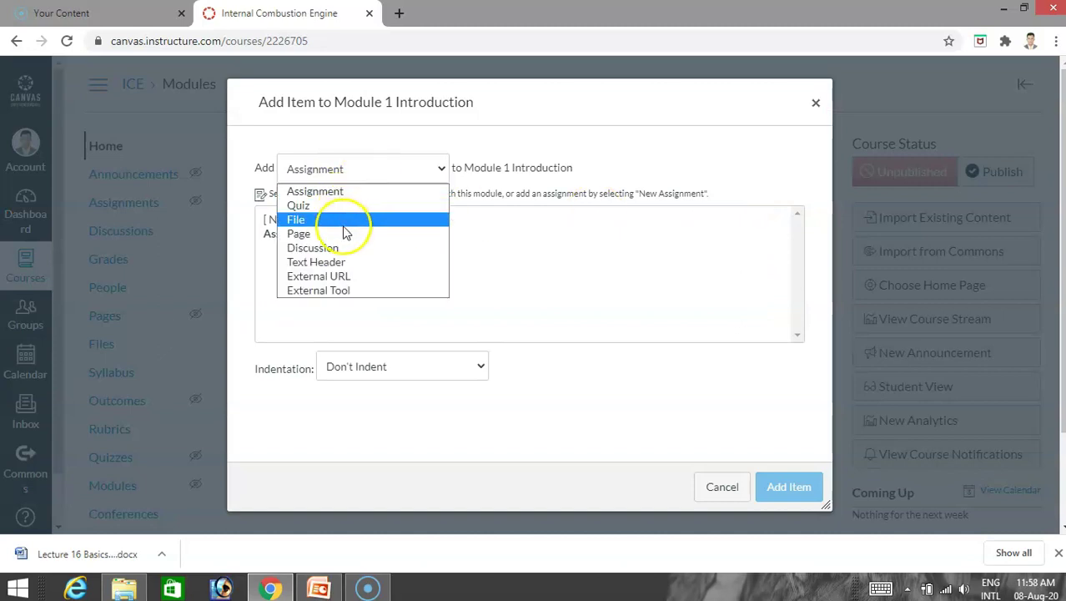
click(344, 205)
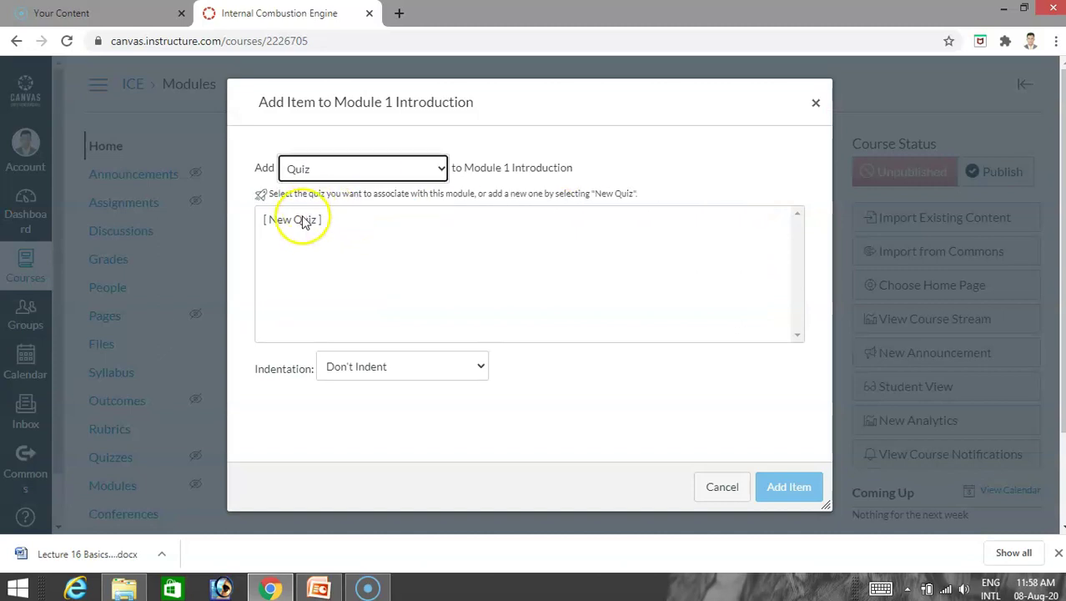
click(302, 220)
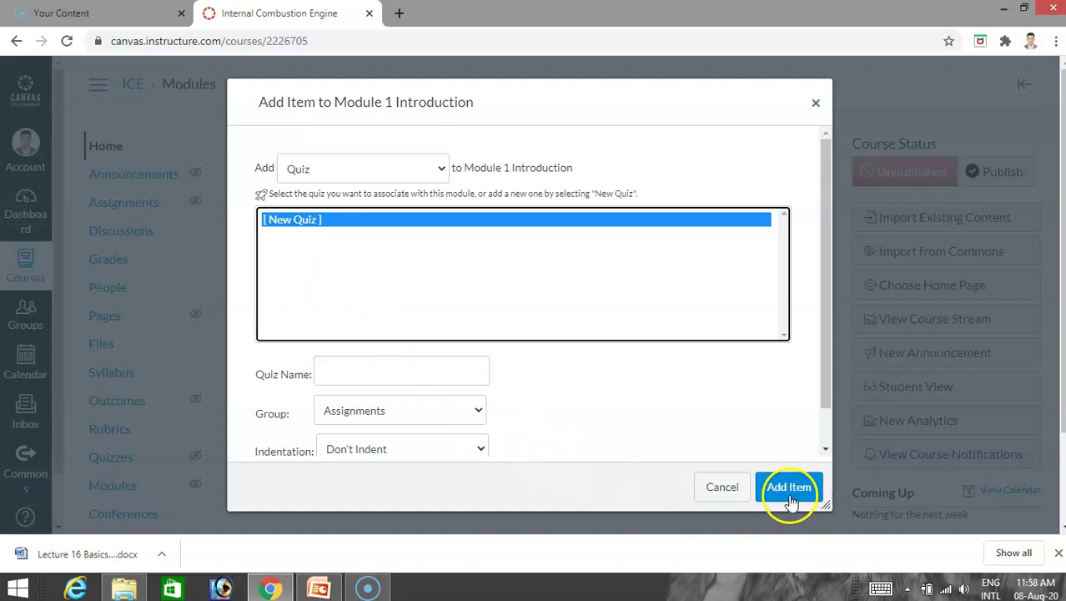
click(341, 372)
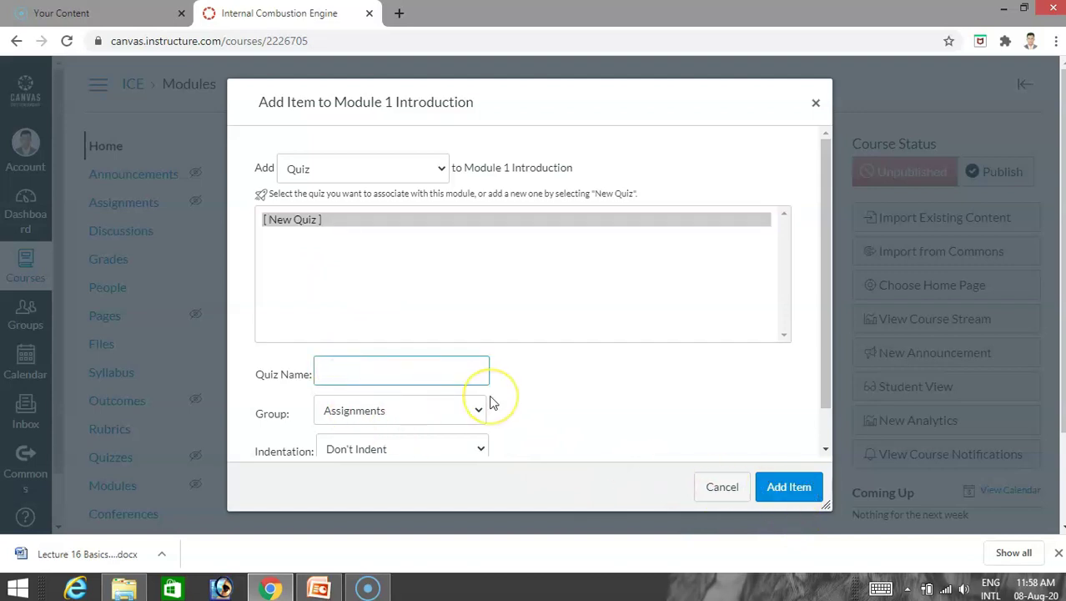
click(492, 402)
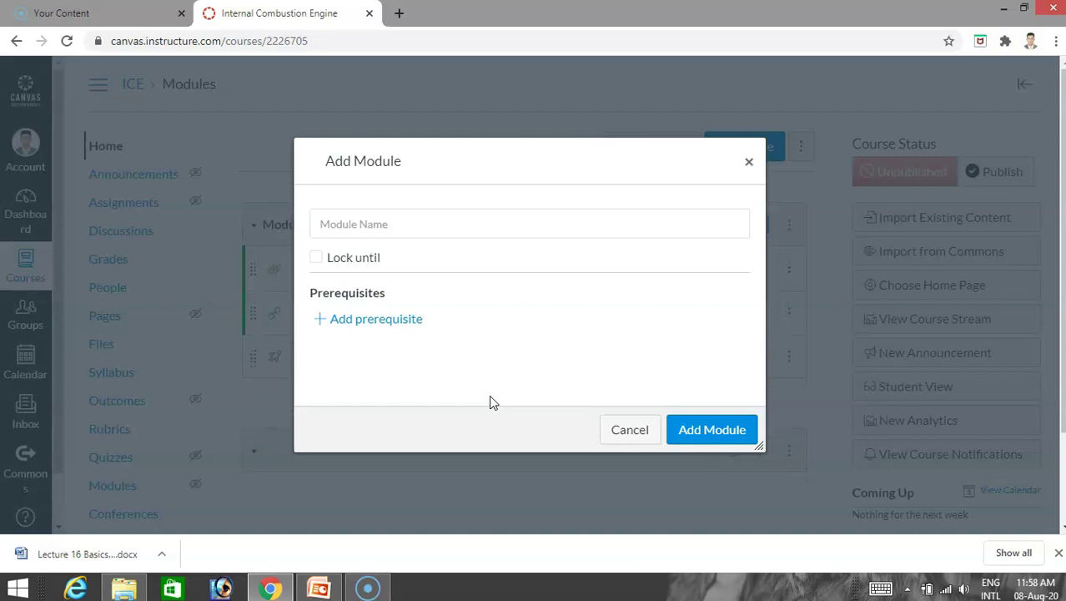
click(630, 431)
Open the Unnamed Quiz details page and publish the quiz.
click(367, 356)
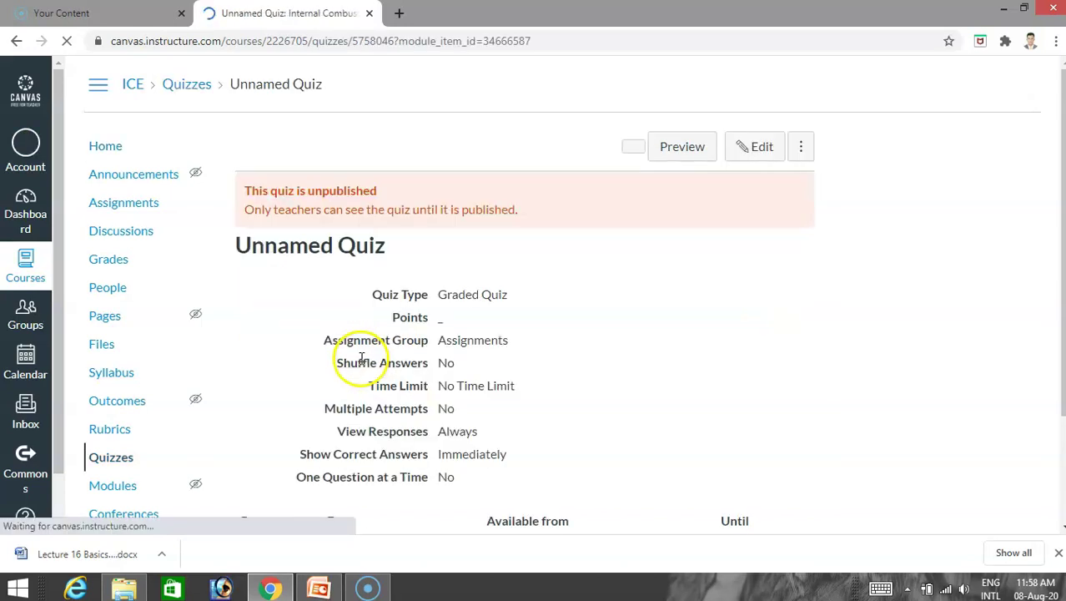
scroll(519, 347, down, 3)
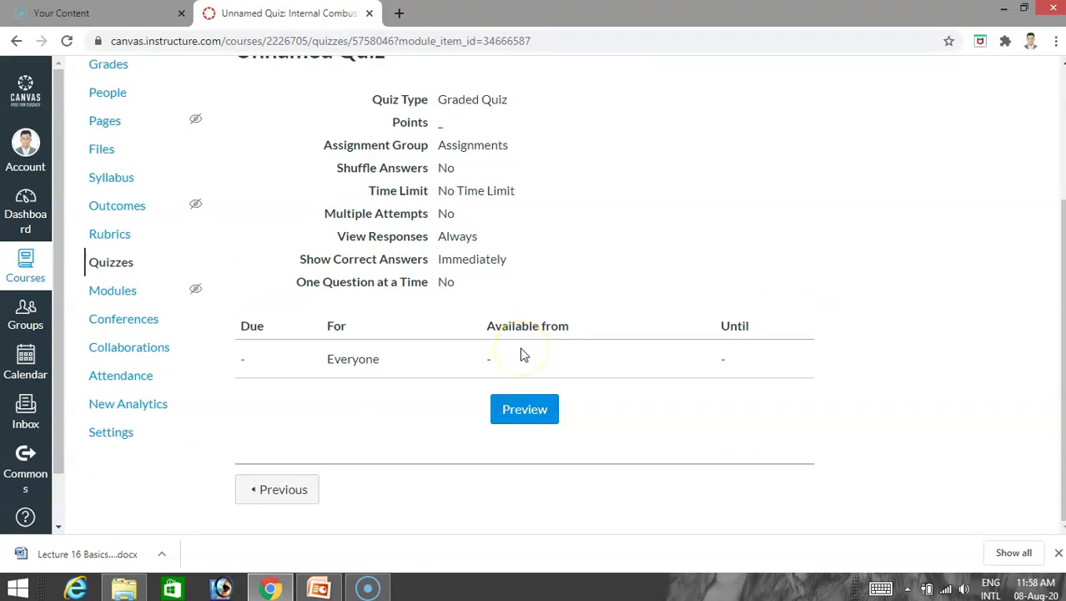
scroll(520, 356, up, 2)
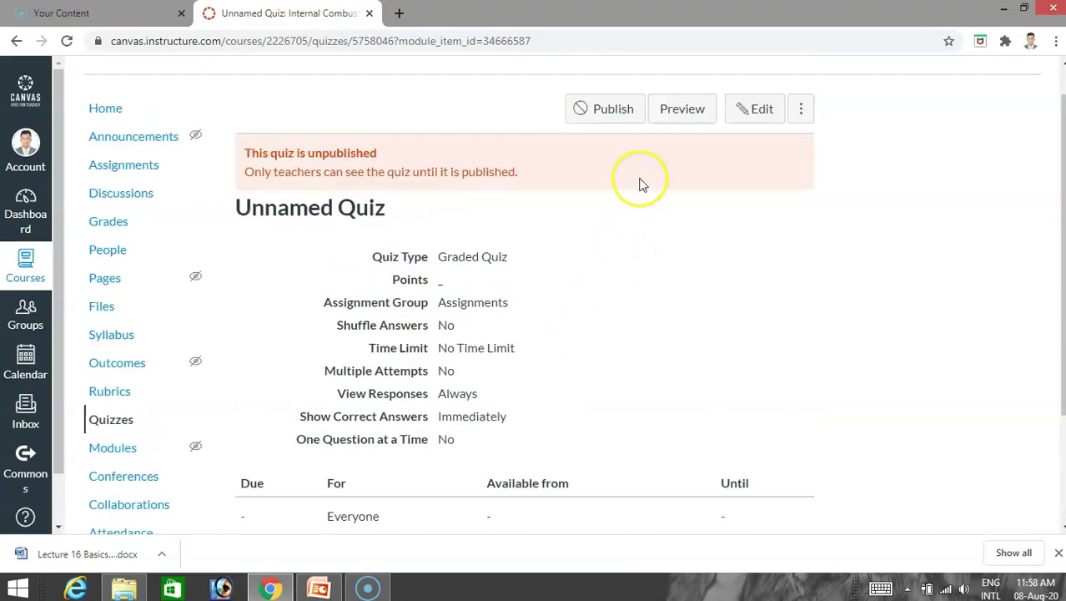
click(608, 112)
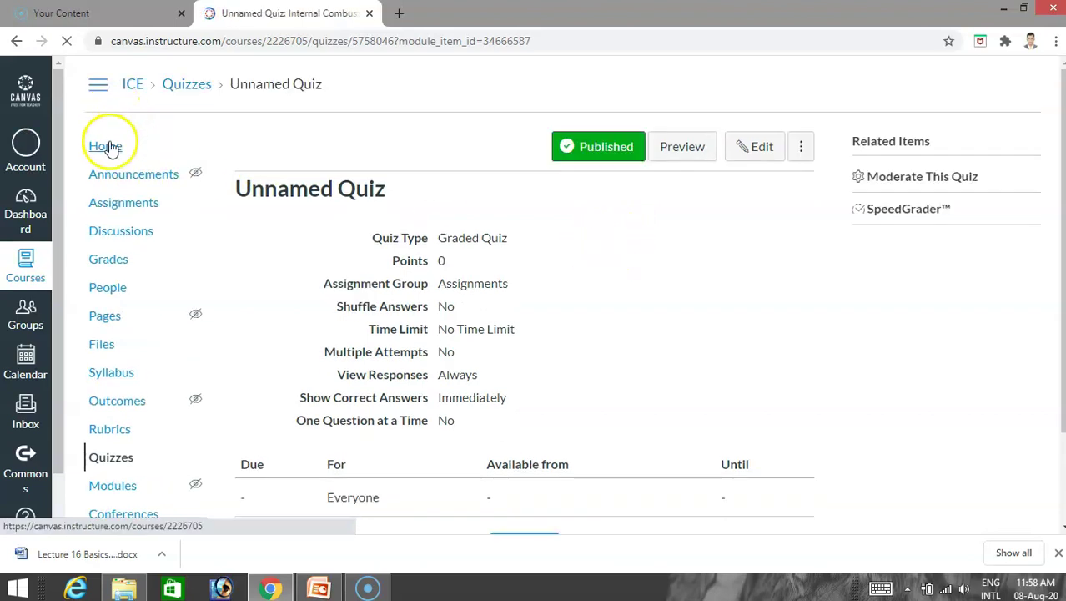
Publish Module 1 Introduction, then publish the whole ICE course.
click(105, 146)
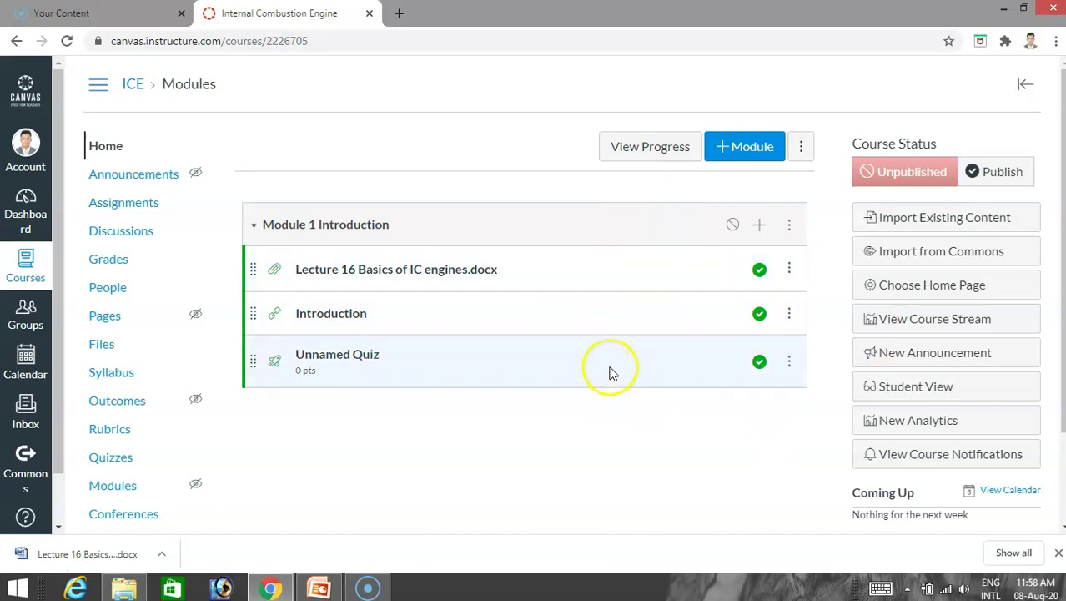
click(732, 226)
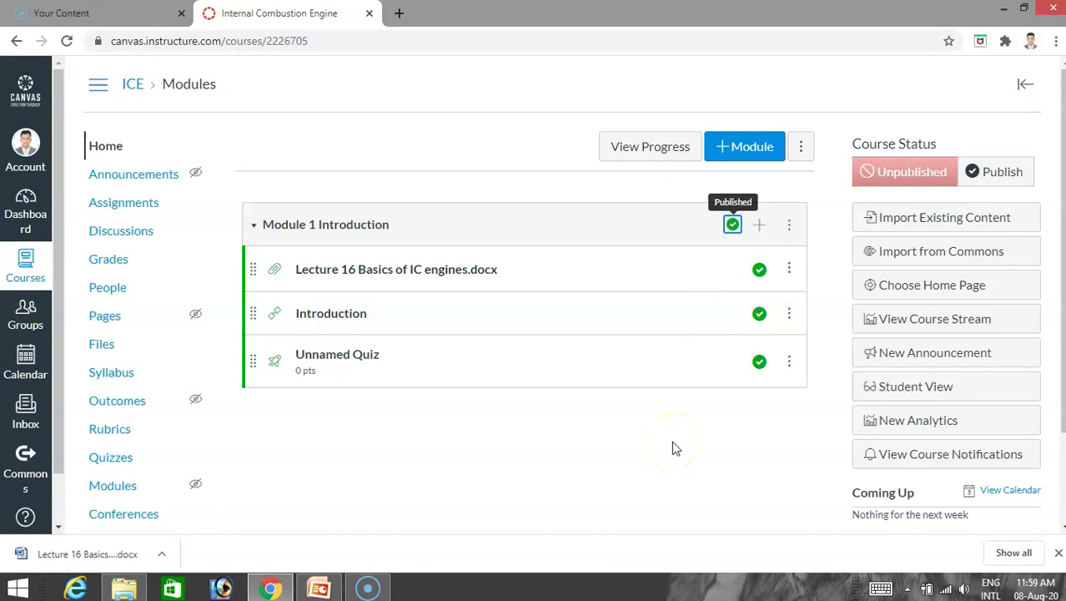
click(990, 179)
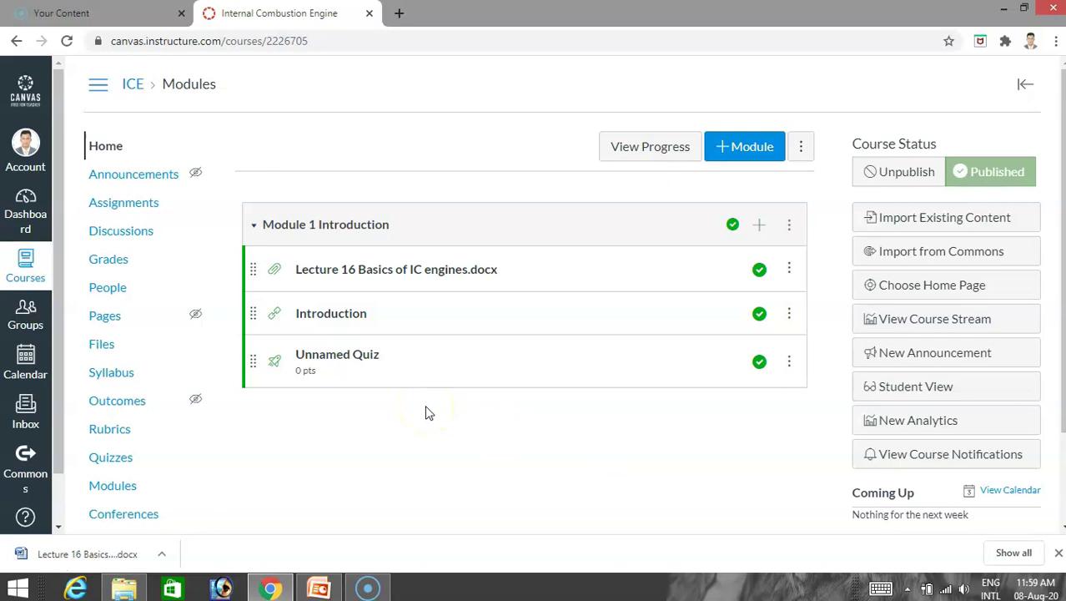
scroll(395, 371, down, 3)
In course settings, limit student participation to between the course start and end dates.
click(108, 510)
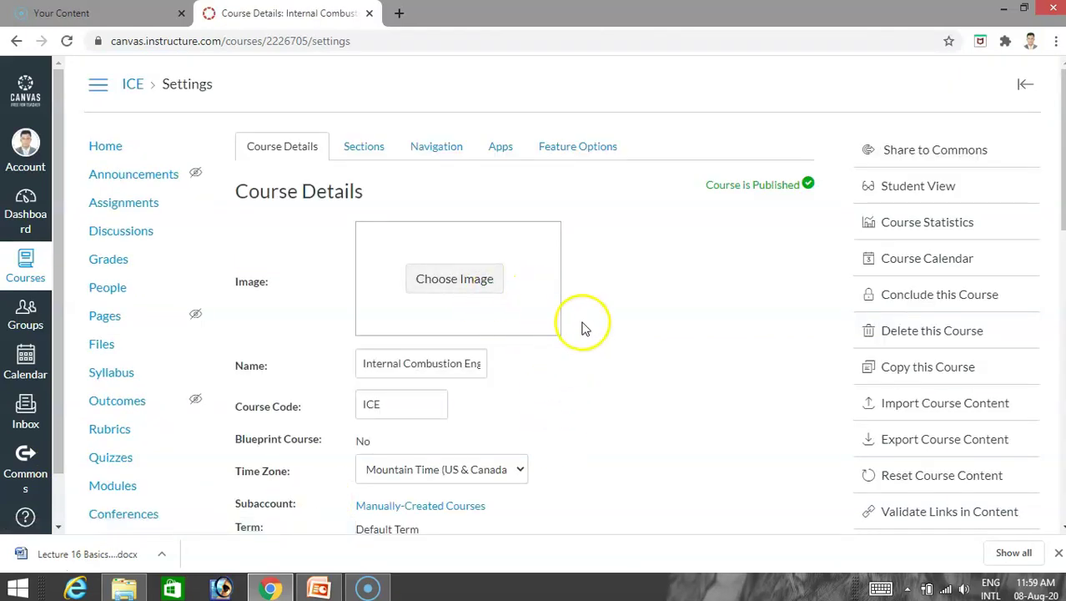
scroll(643, 325, down, 2)
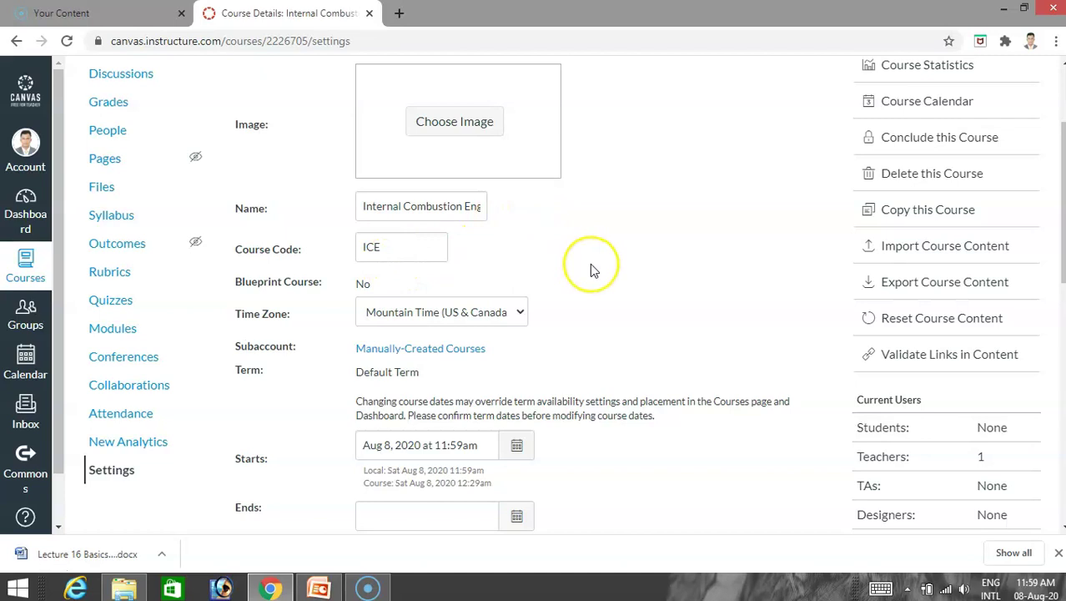
scroll(590, 263, down, 2)
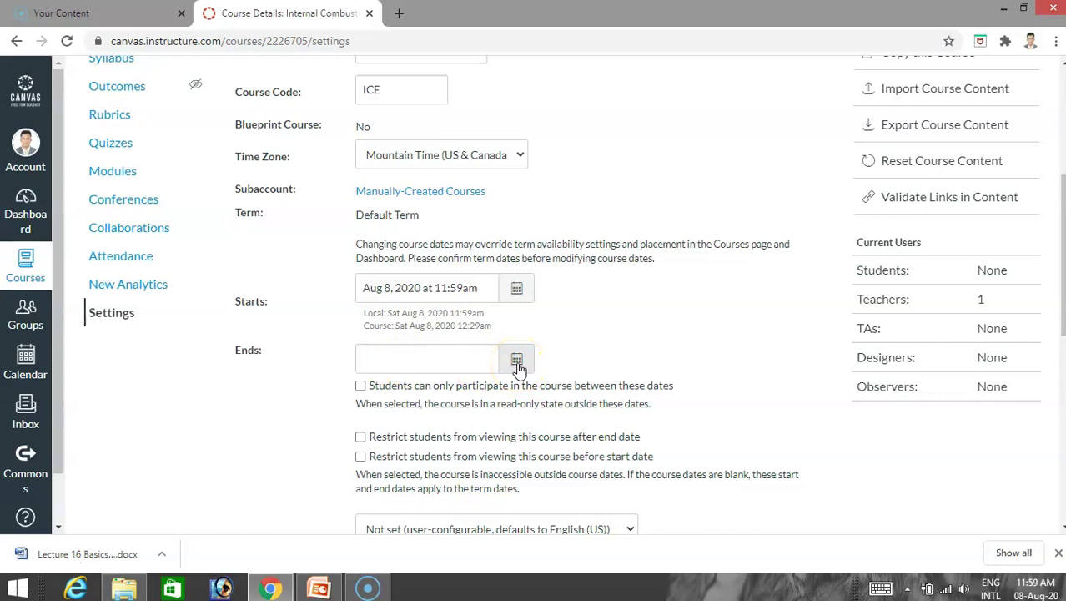
scroll(642, 342, down, 2)
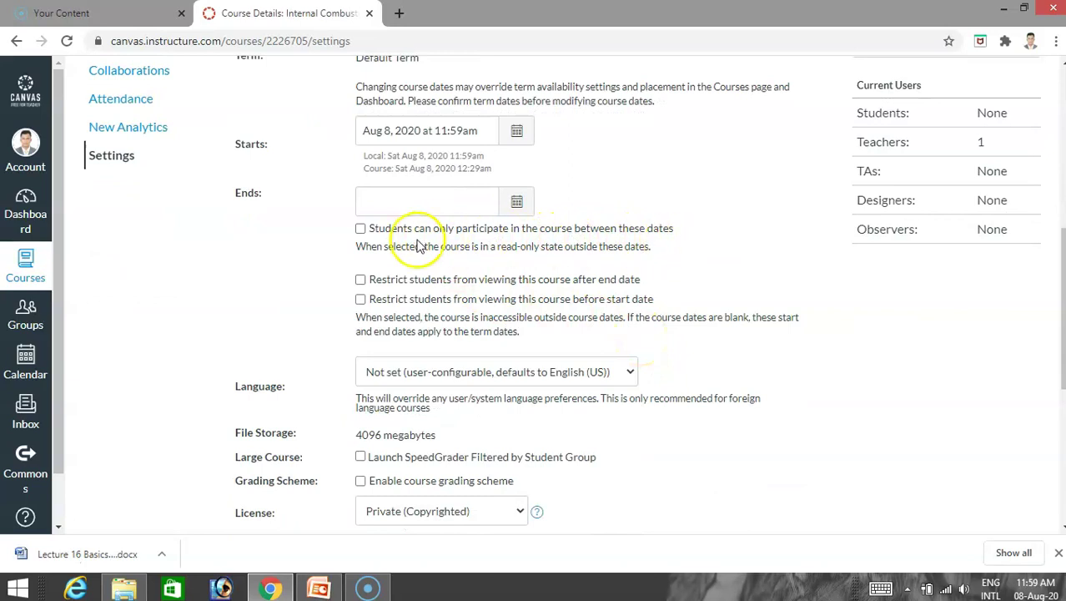
click(363, 231)
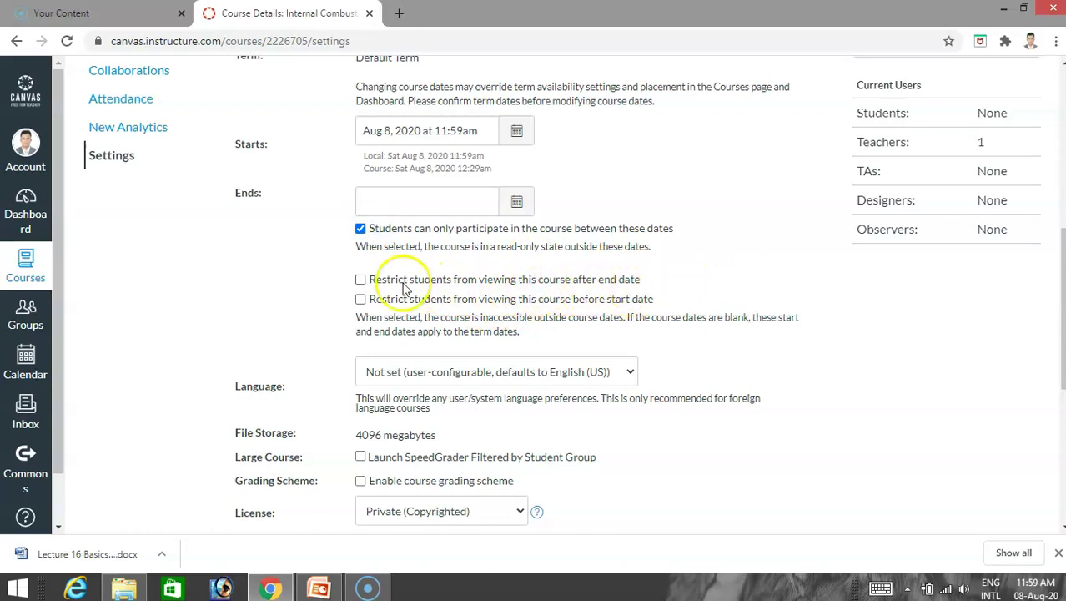
click(361, 280)
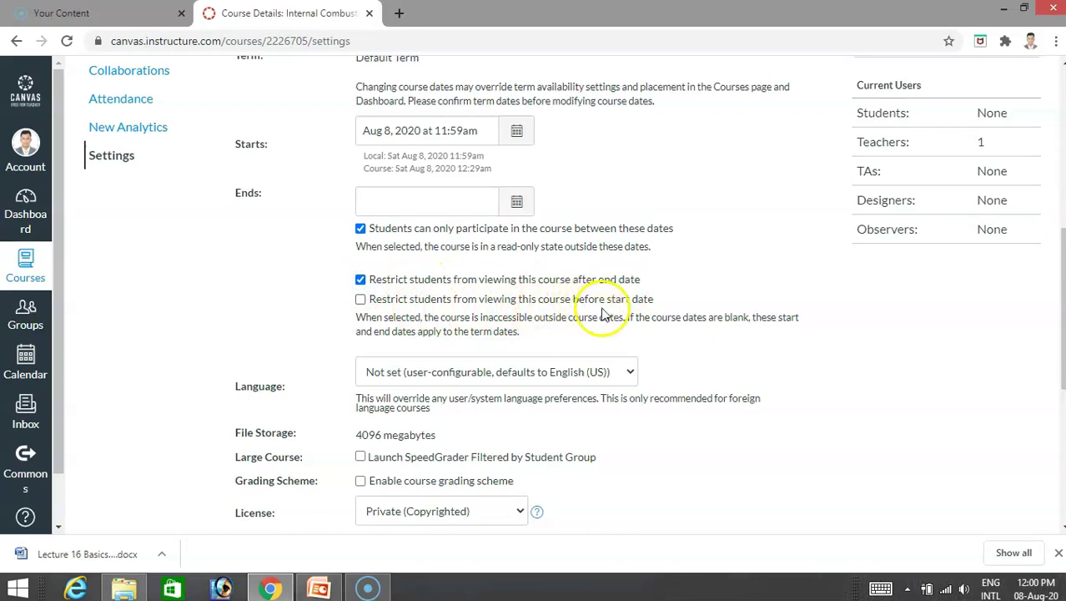
click(361, 301)
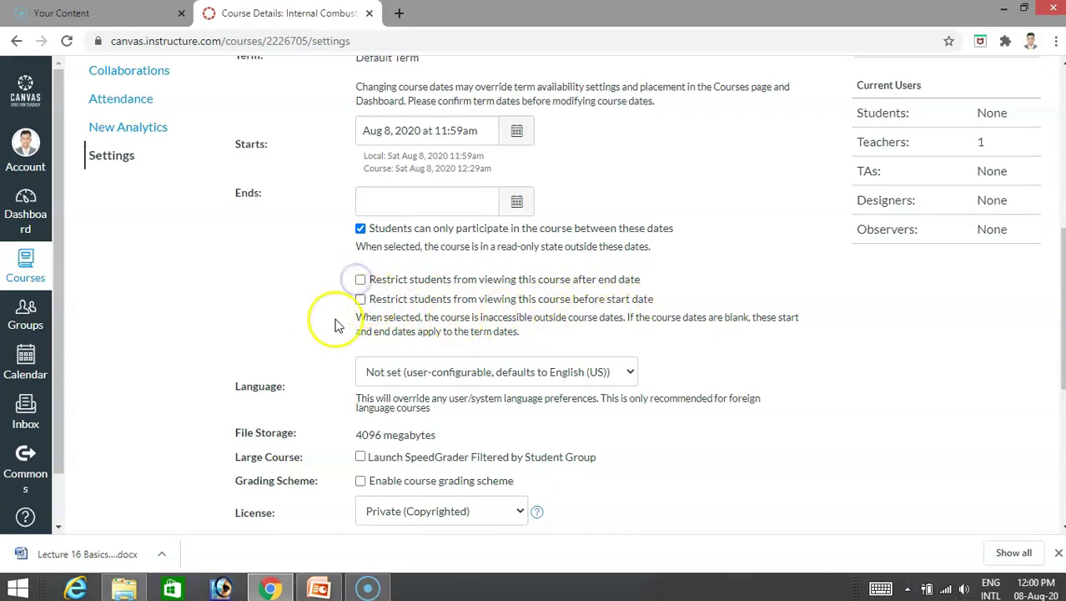
Set the course Format to Online and save the course details.
scroll(305, 351, down, 2)
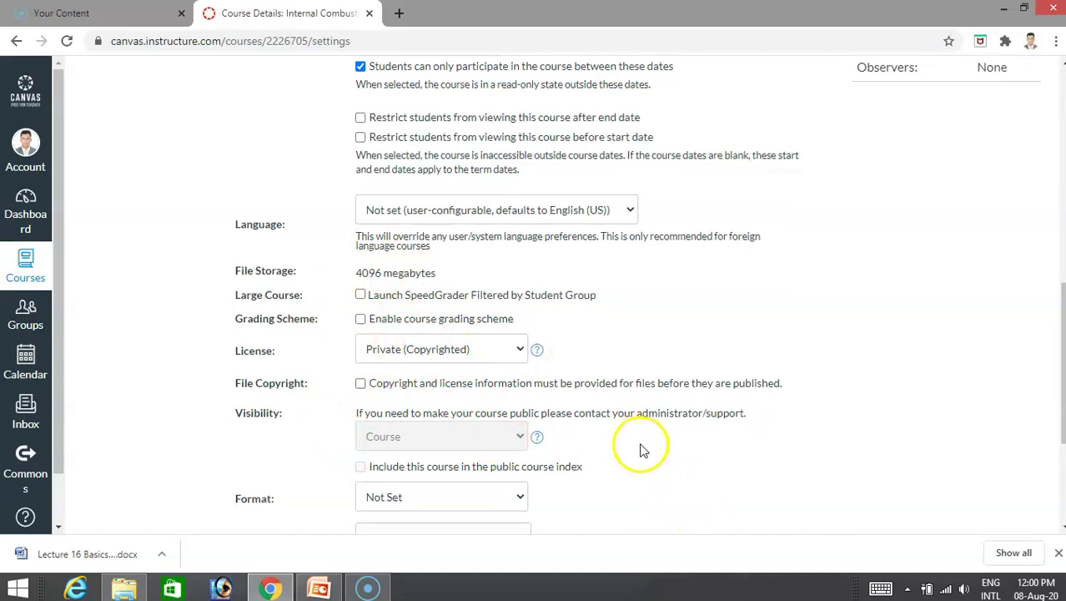
scroll(640, 445, down, 1)
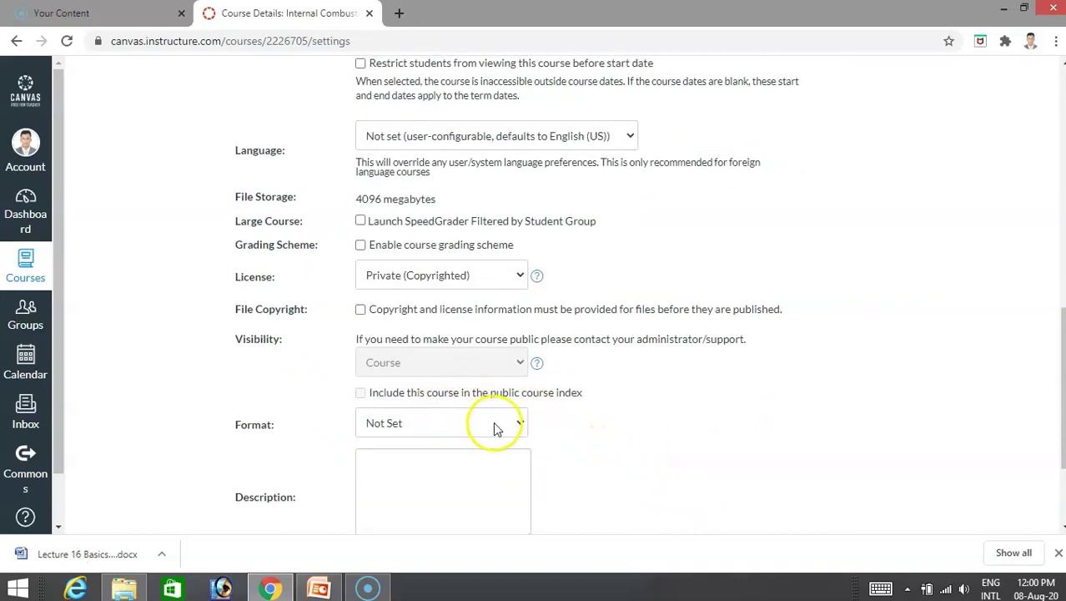
scroll(584, 424, down, 2)
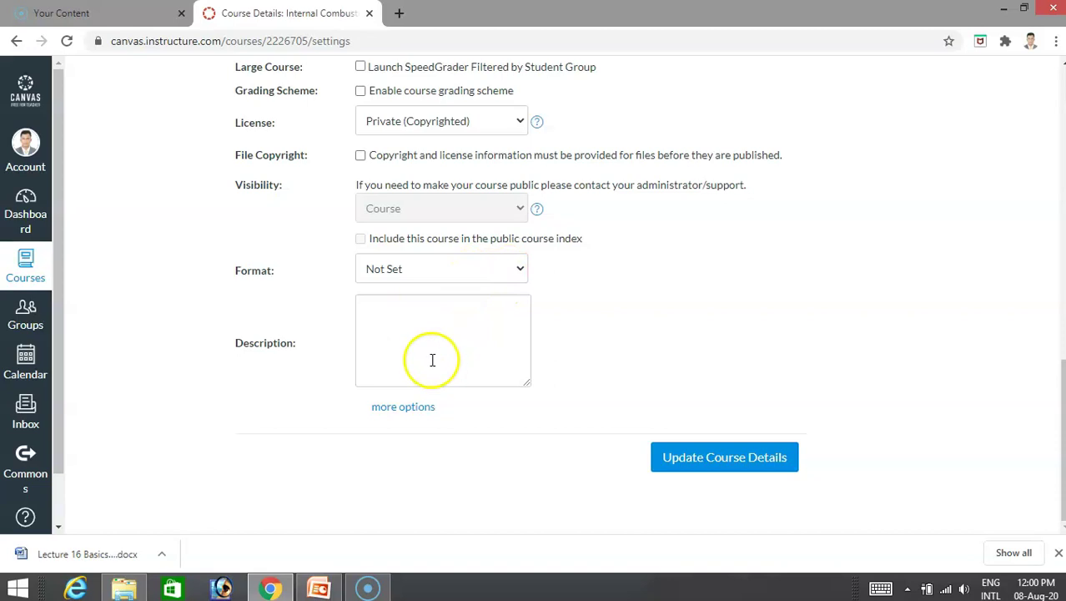
click(520, 271)
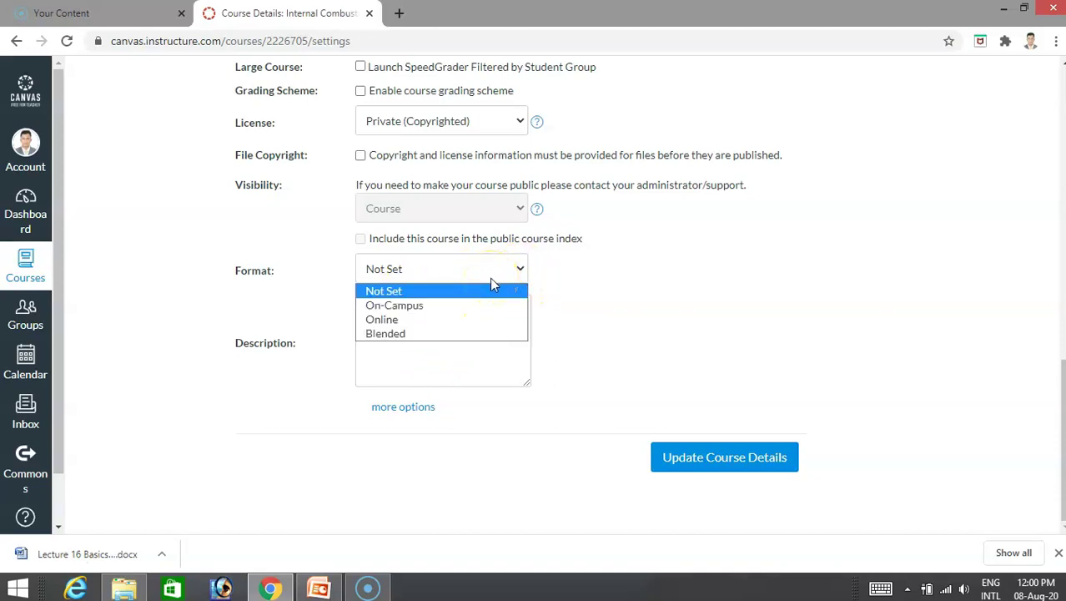
click(455, 321)
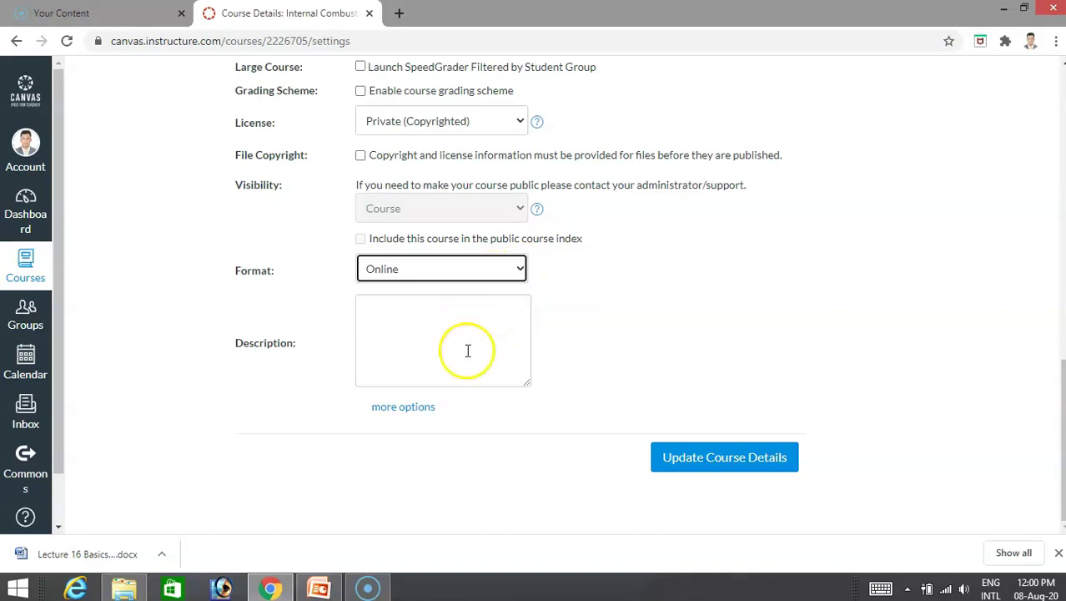
click(713, 458)
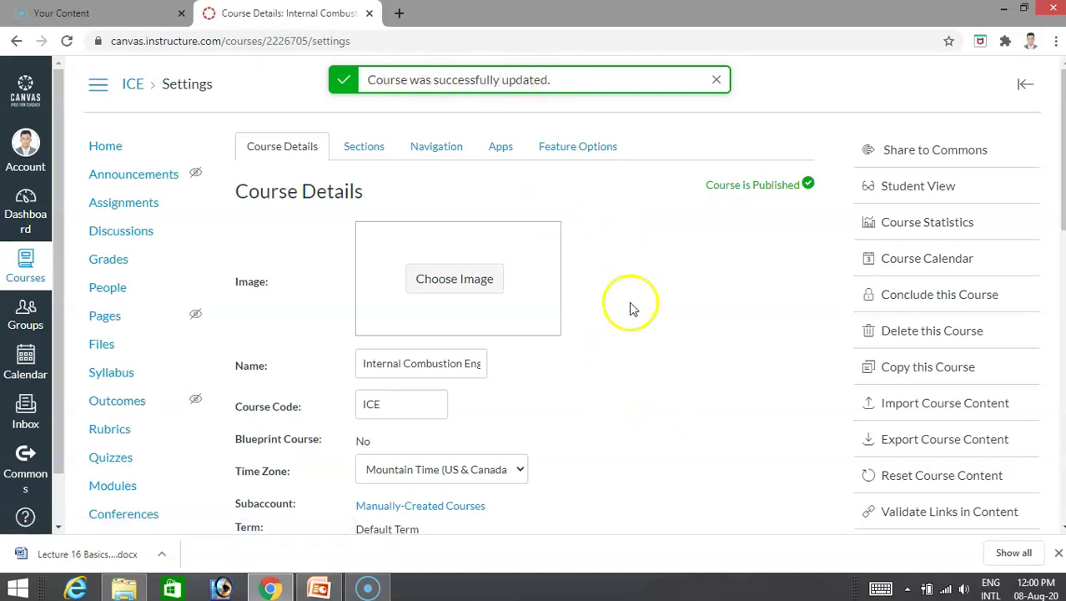
scroll(631, 308, down, 2)
scroll(629, 302, down, 9)
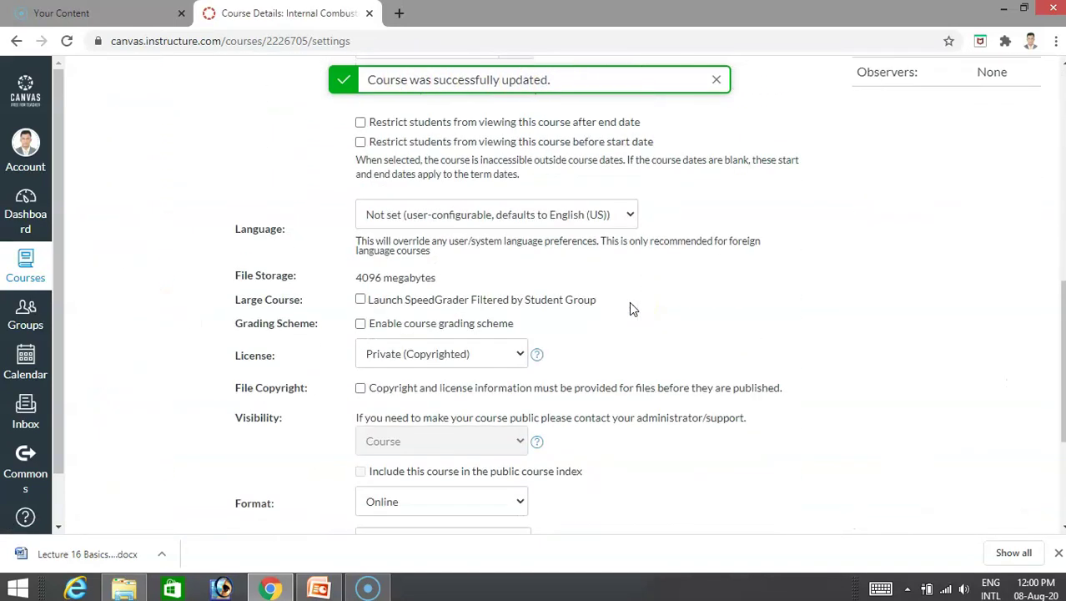
scroll(630, 307, up, 2)
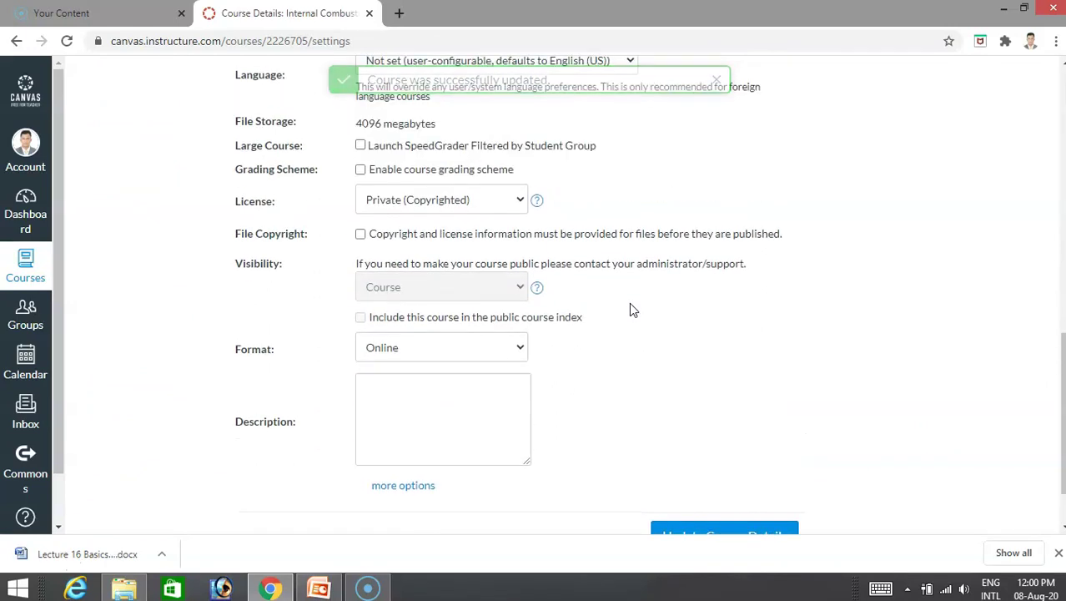
scroll(631, 309, up, 1)
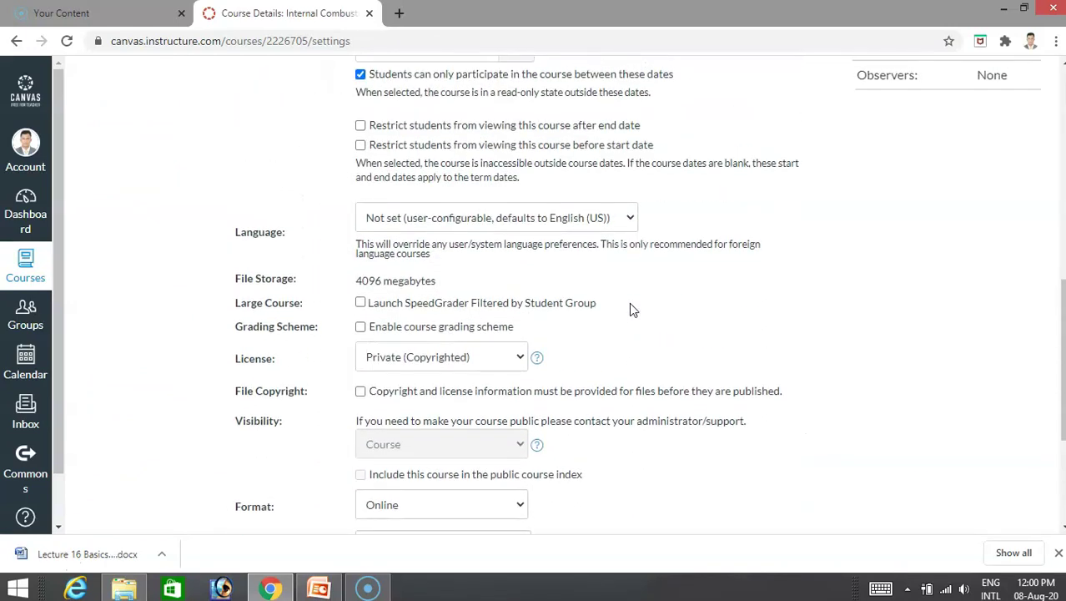
scroll(629, 302, up, 1)
scroll(631, 309, down, 4)
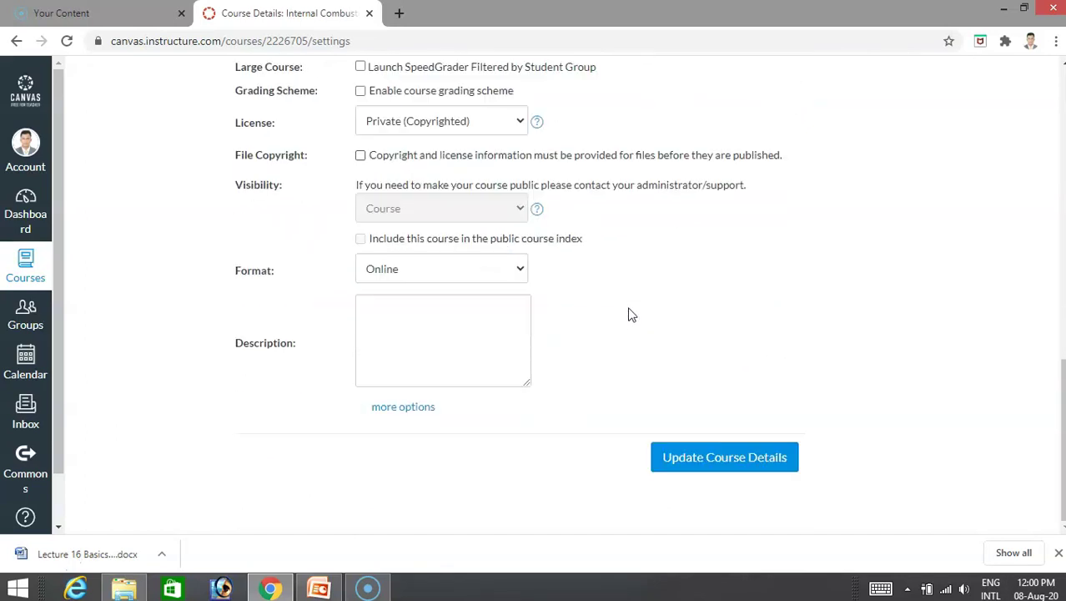
scroll(630, 315, up, 3)
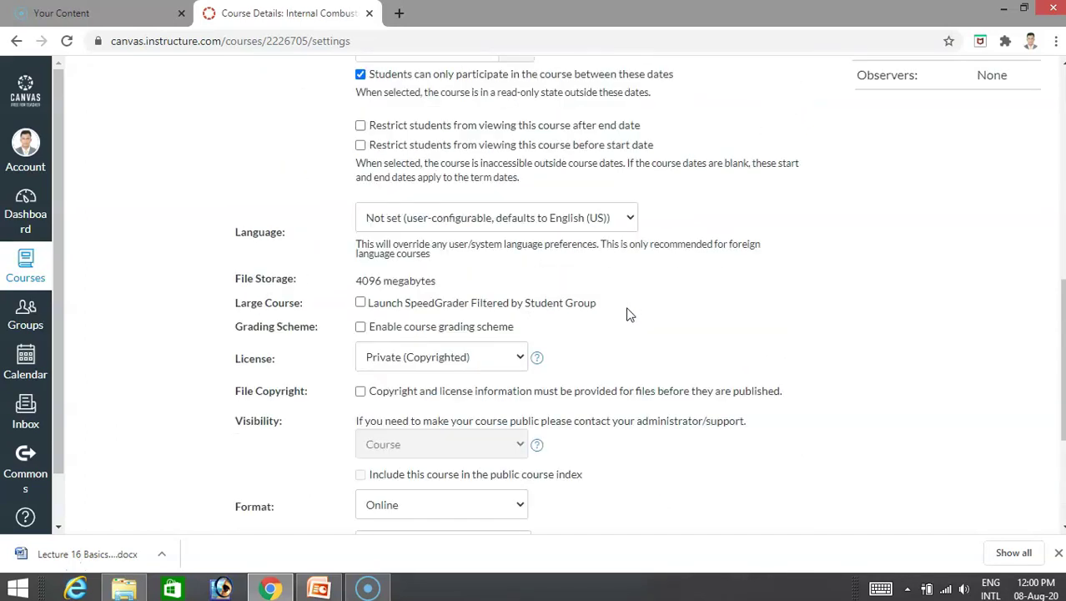
scroll(628, 314, down, 1)
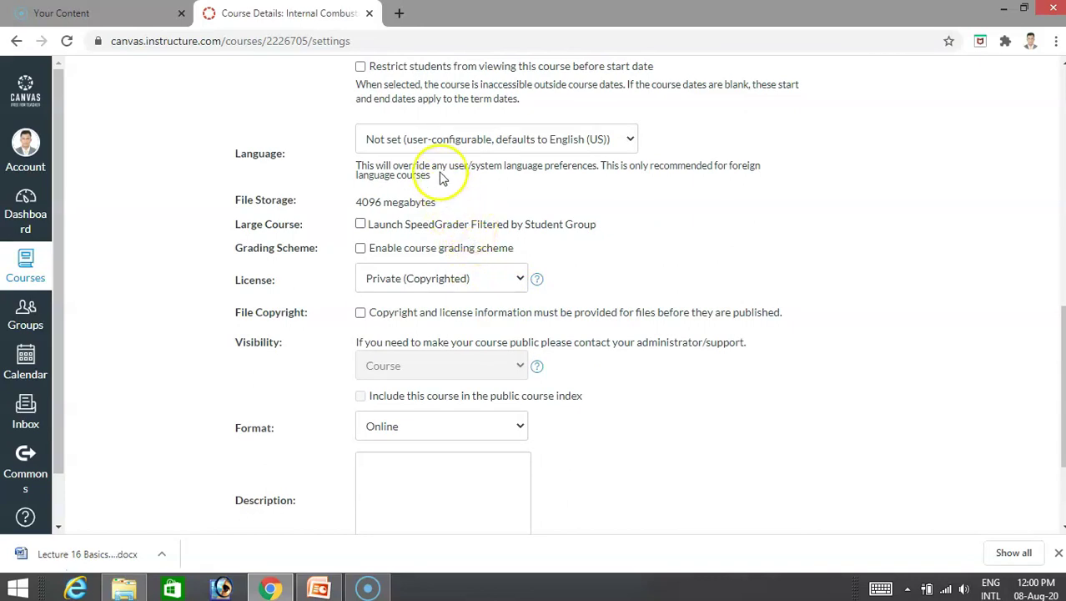
scroll(441, 167, up, 3)
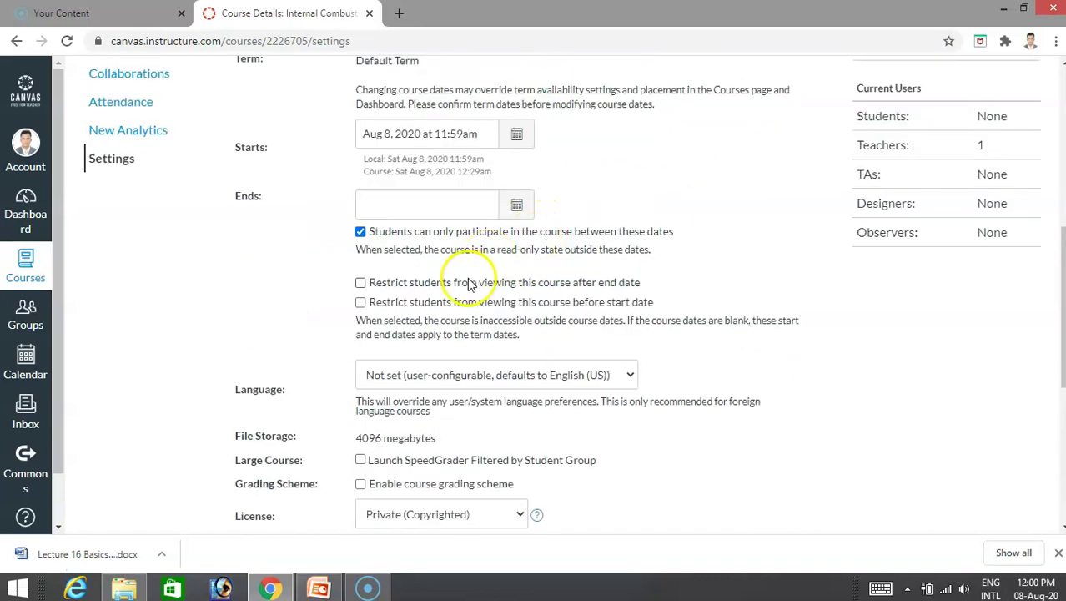
scroll(487, 340, up, 2)
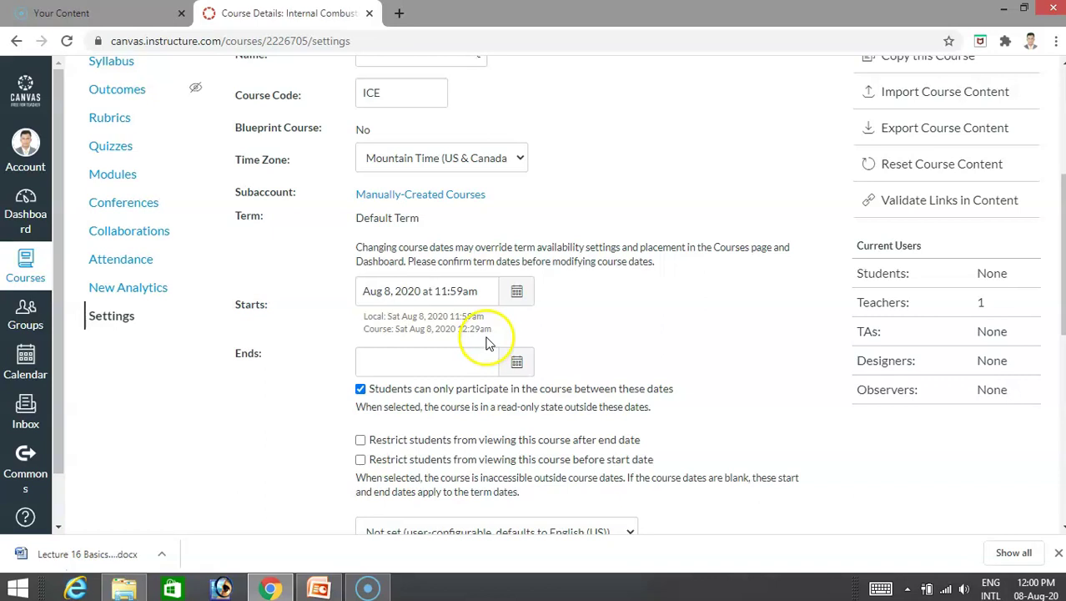
scroll(488, 341, down, 4)
scroll(488, 341, up, 4)
scroll(451, 342, down, 1)
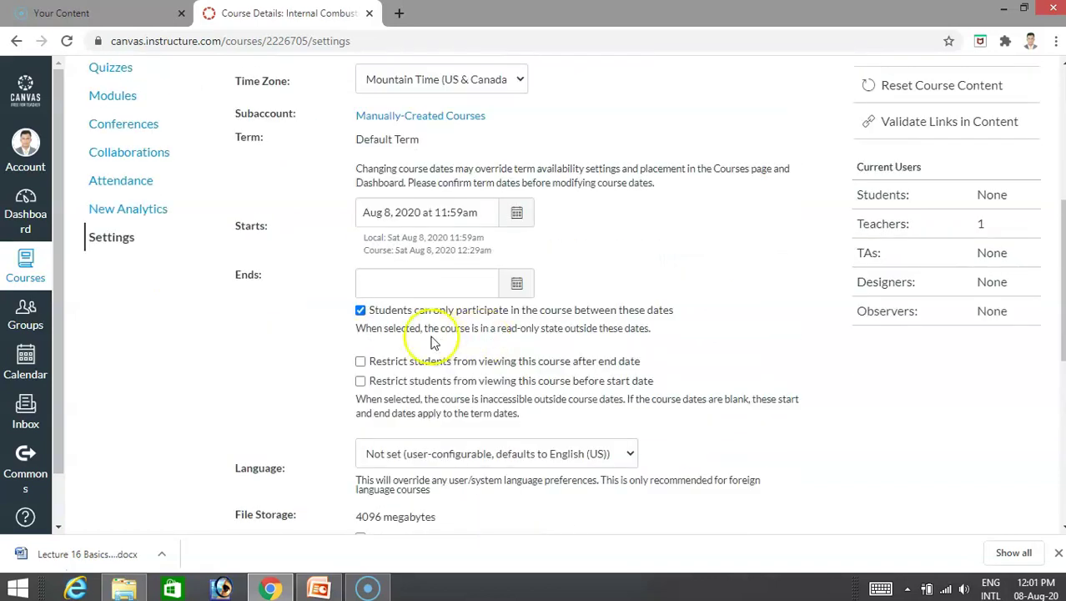
scroll(432, 342, up, 5)
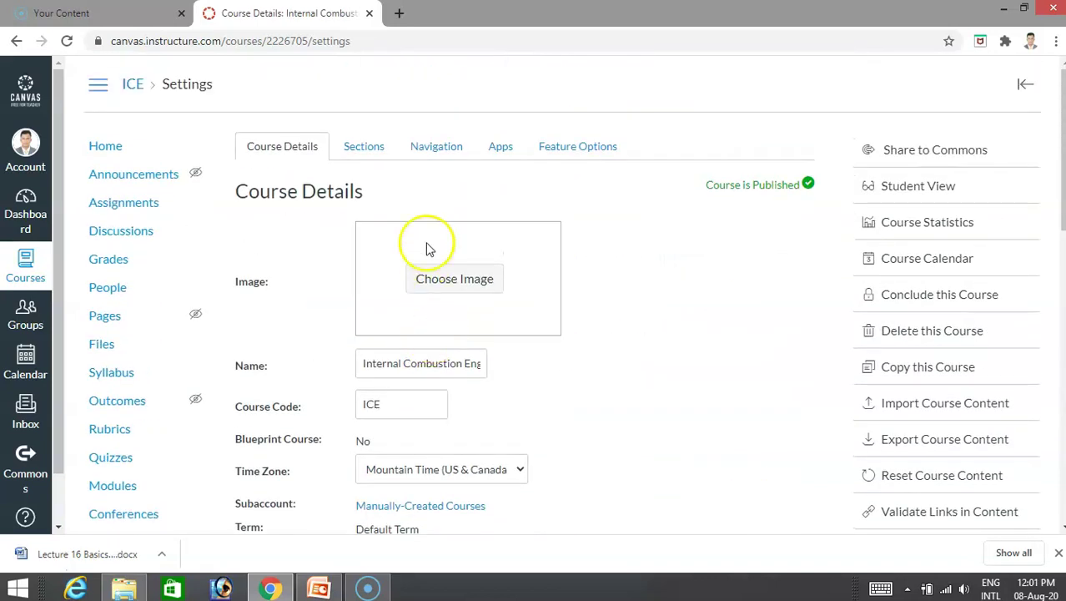
click(371, 149)
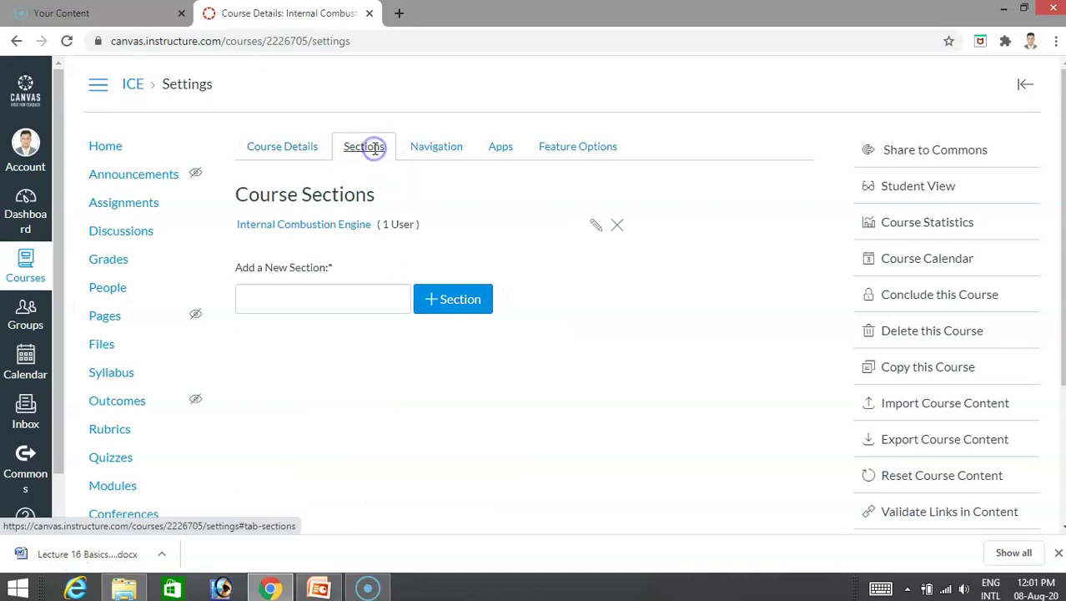
click(437, 149)
click(300, 143)
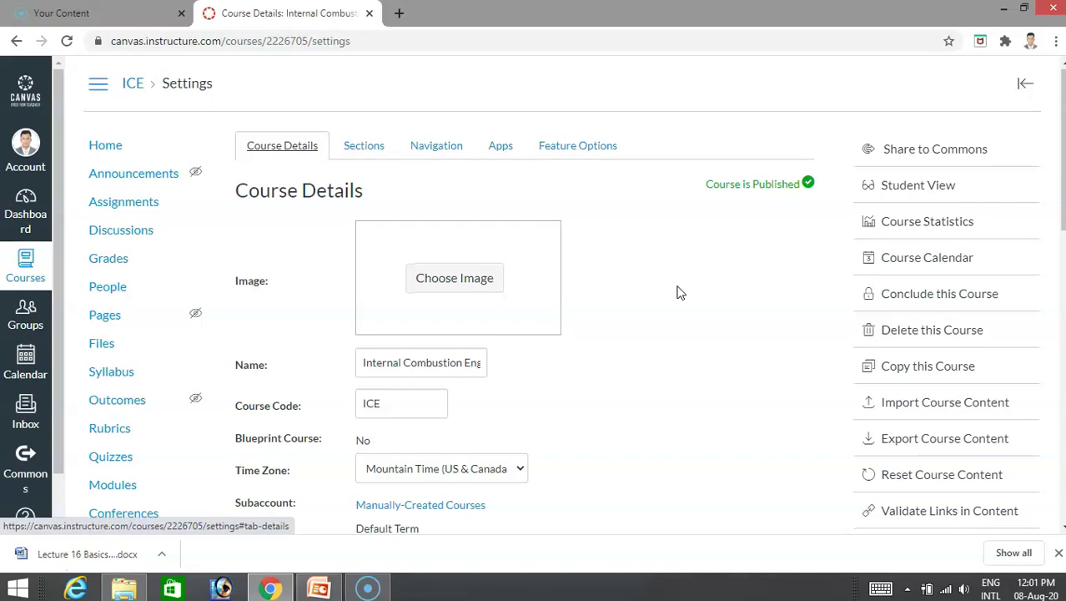
scroll(676, 292, down, 1)
scroll(676, 292, down, 8)
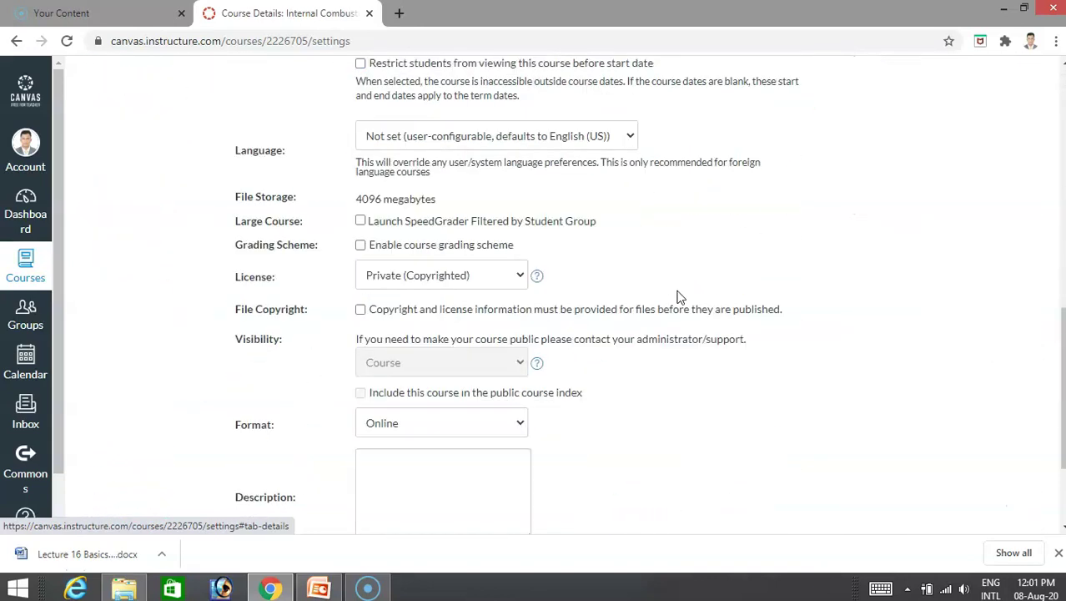
scroll(605, 281, down, 2)
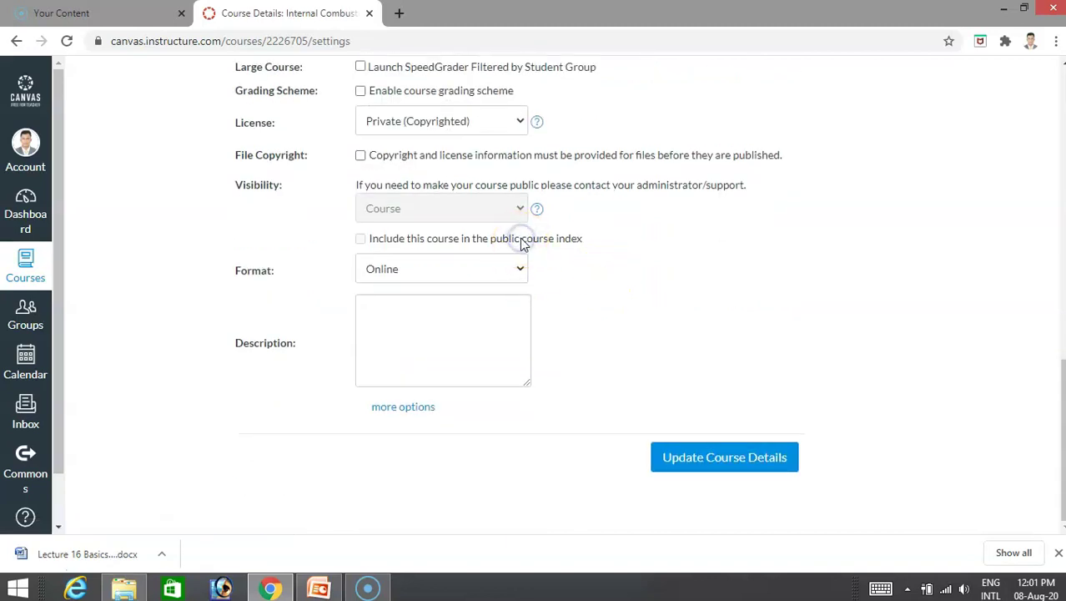
click(367, 241)
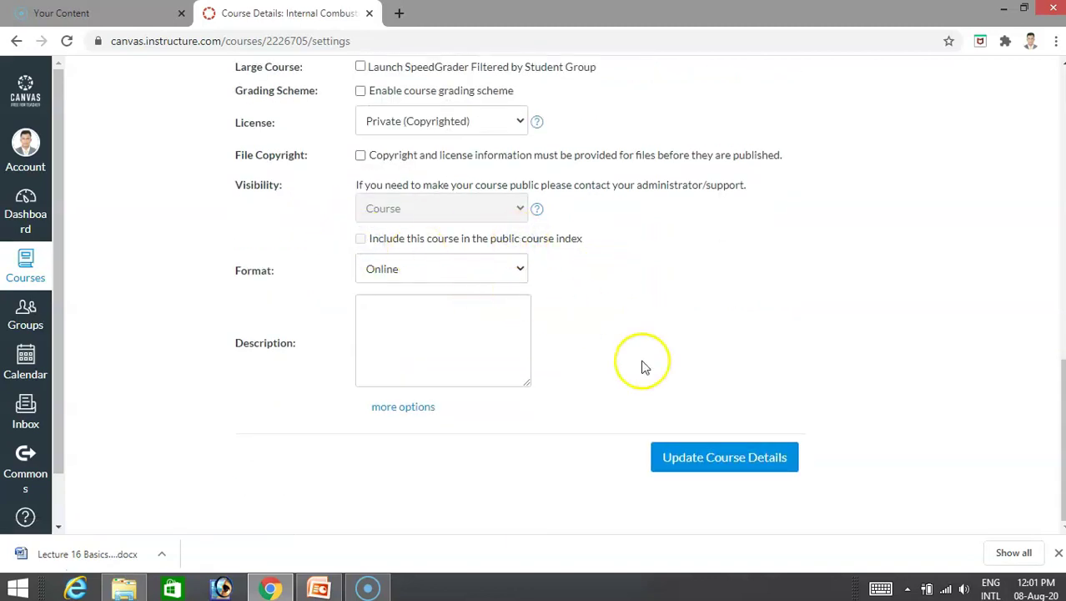
Enable secret-link self-enrollment plus a home-page Join this Course link, and save the course details.
click(403, 407)
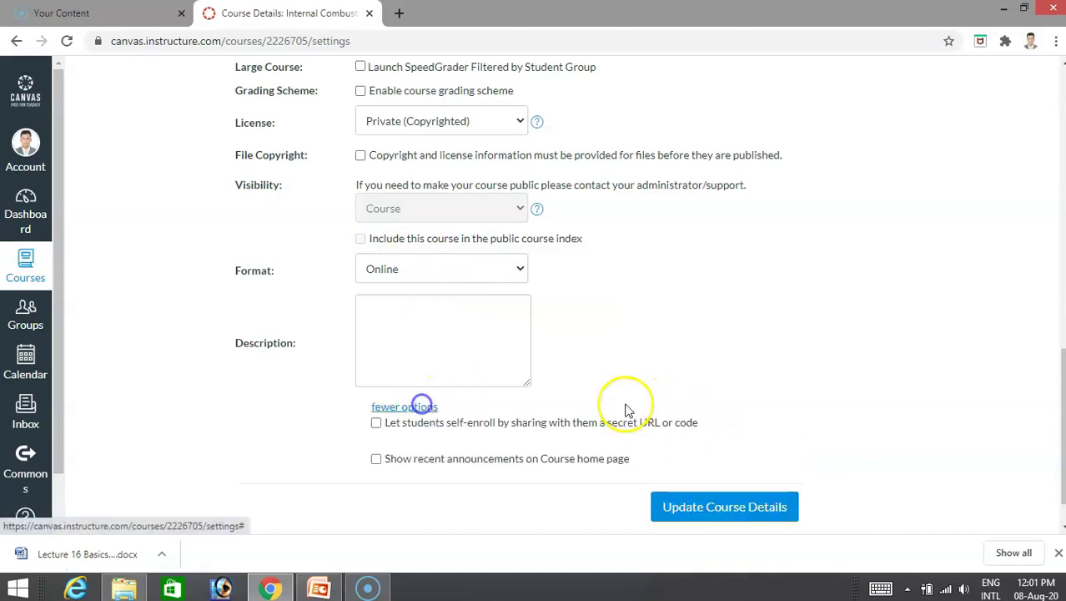
scroll(655, 323, down, 2)
scroll(655, 323, down, 2)
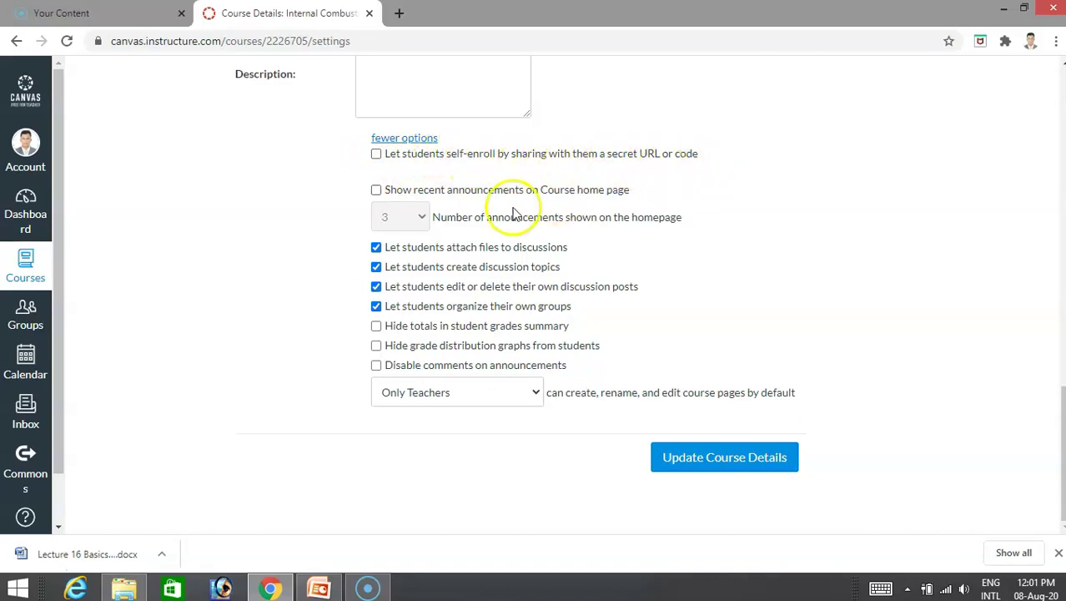
click(375, 154)
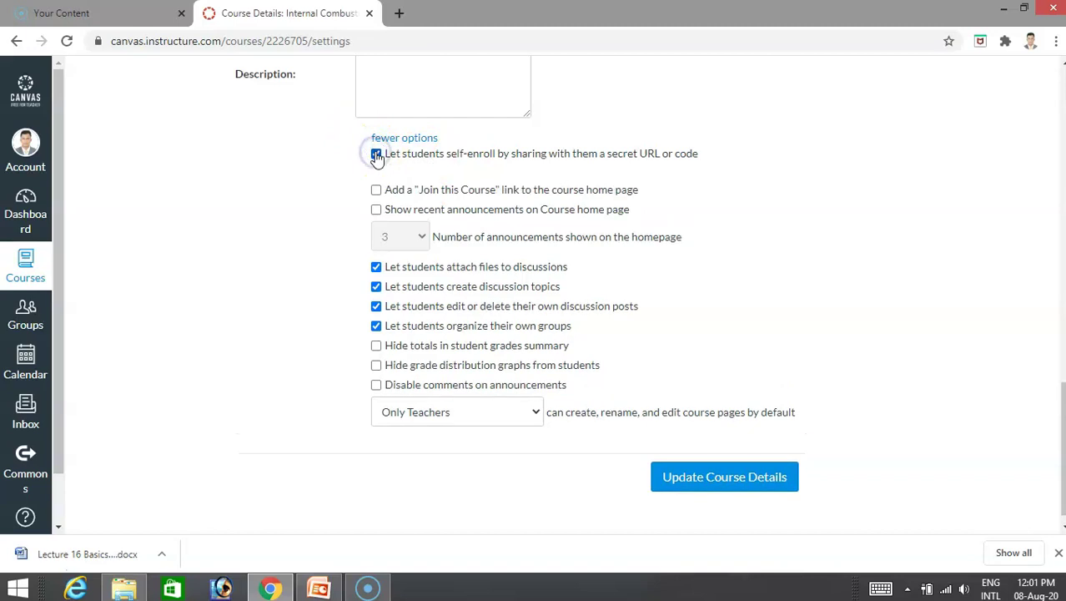
scroll(690, 305, down, 1)
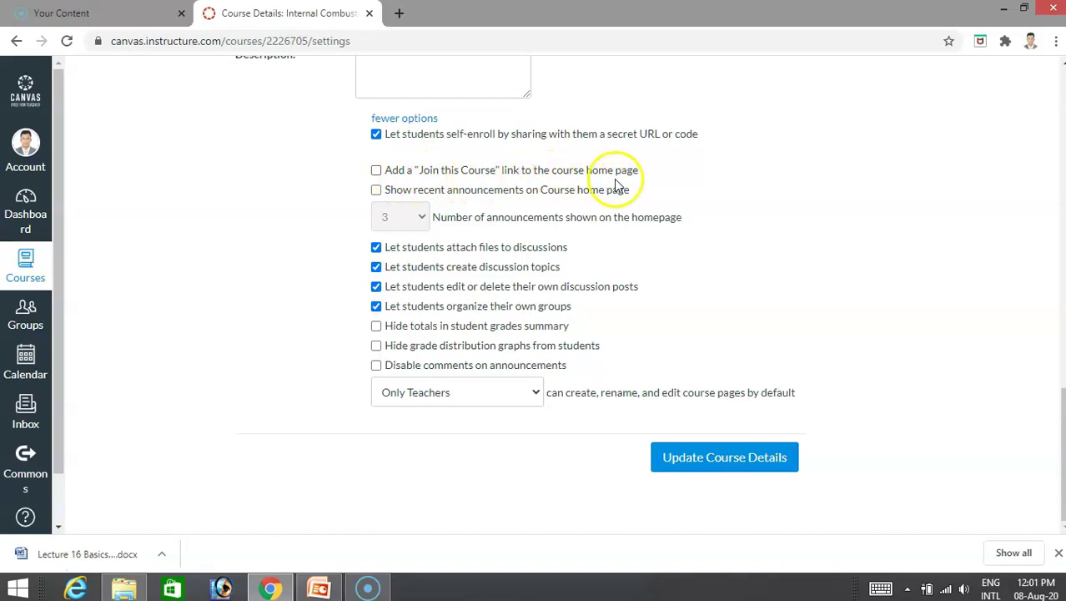
click(377, 171)
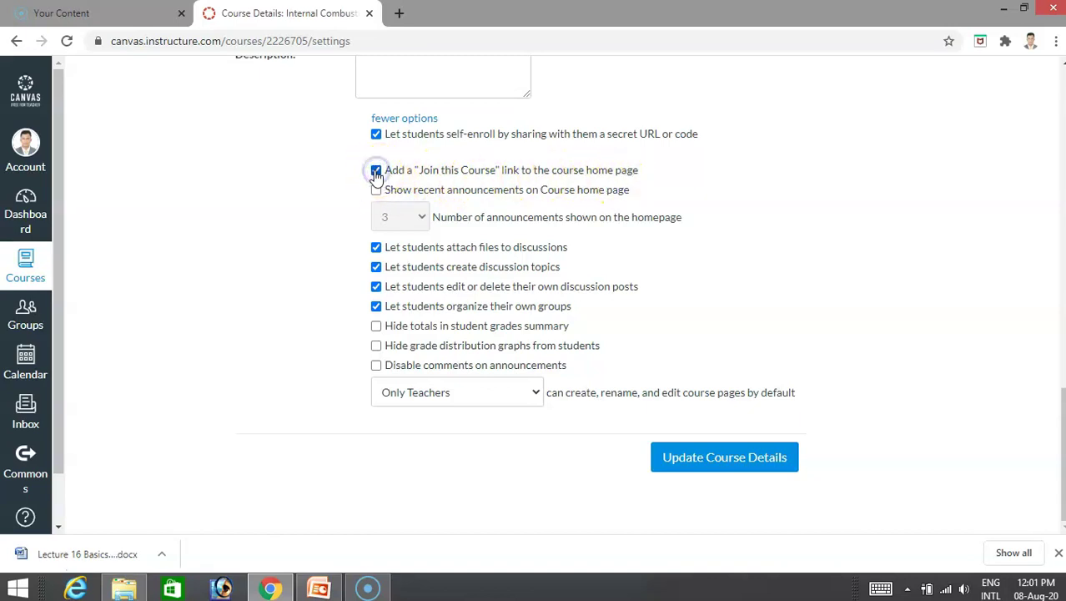
click(699, 457)
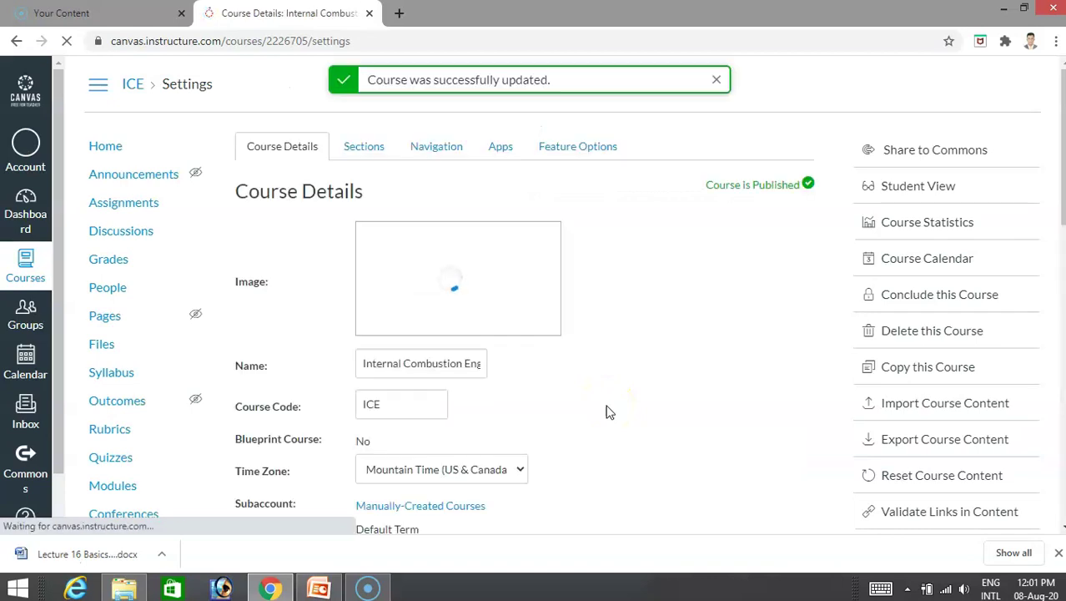
Highlight the open-enrollment notice paragraph containing the self-enroll URL and join code.
scroll(607, 411, down, 8)
scroll(608, 411, down, 3)
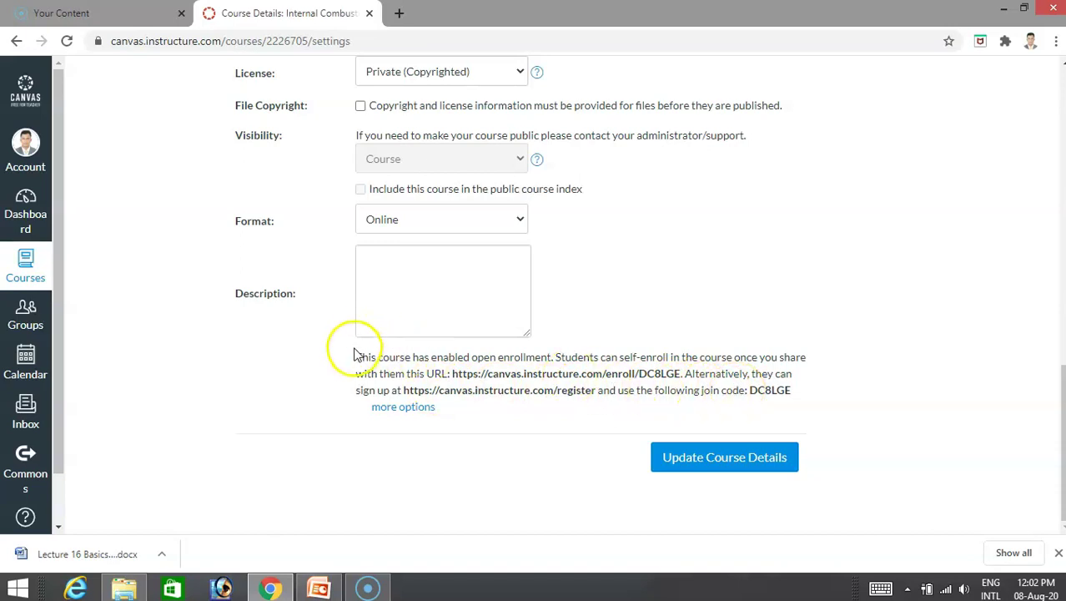
drag(357, 357, 815, 397)
key(ctrl+c)
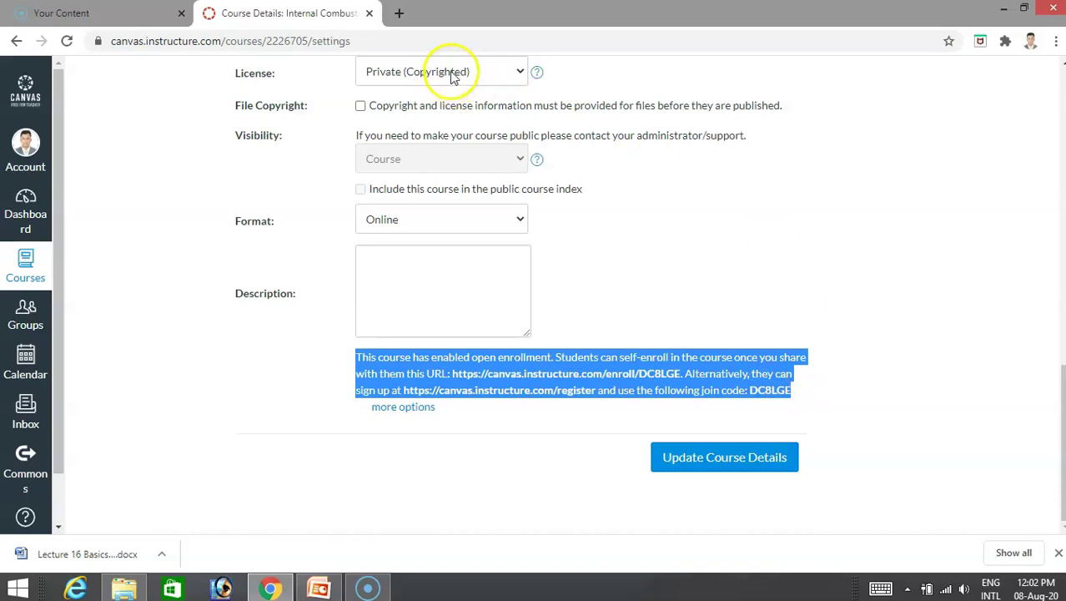
Open Gmail's Primary inbox in a new tab next to the Canvas course tab.
click(399, 15)
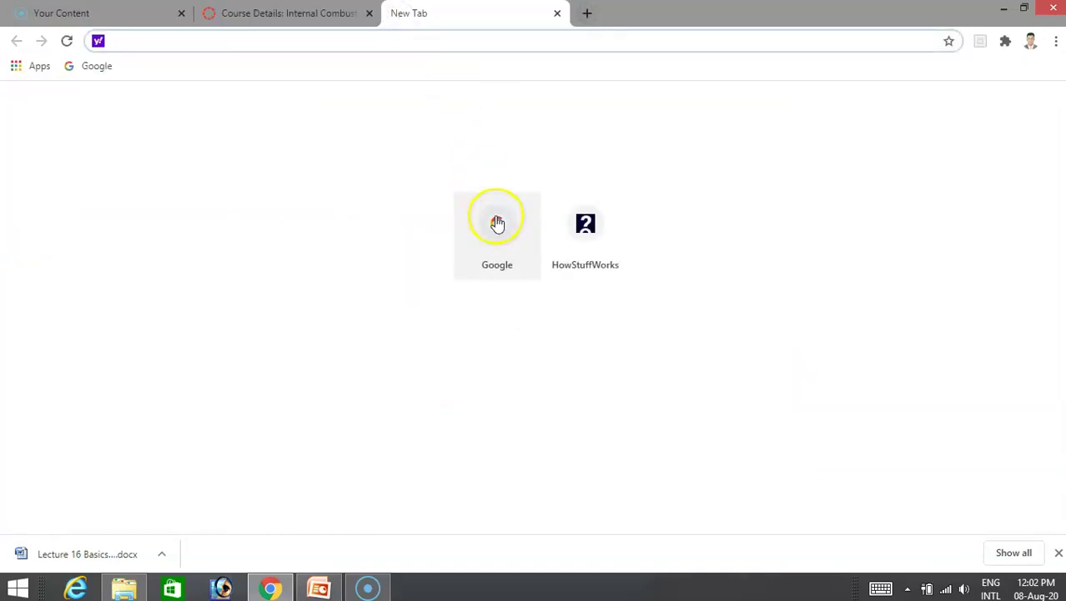
click(497, 224)
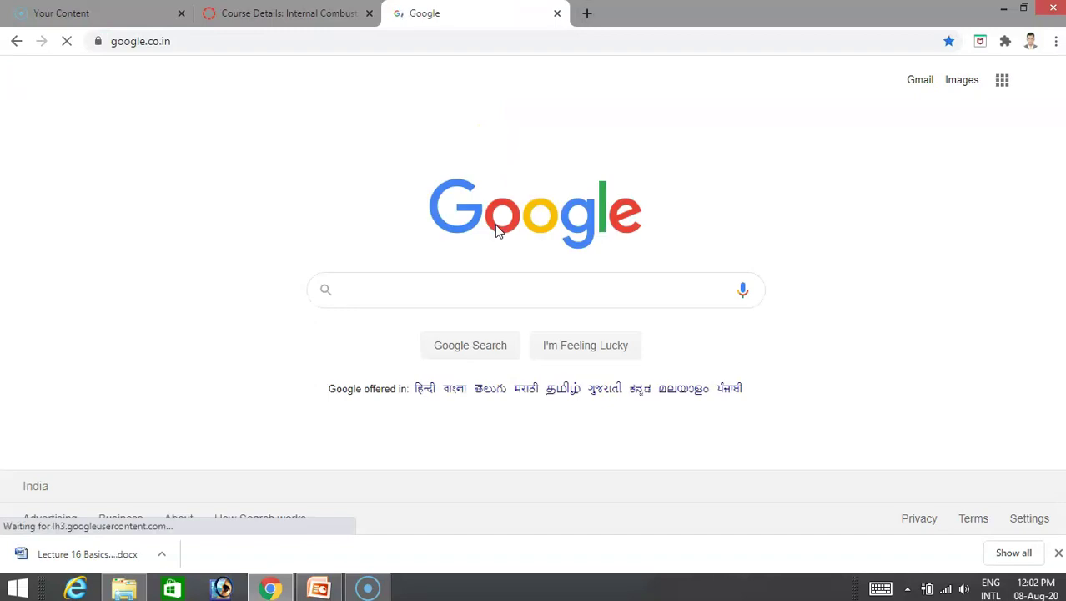
click(368, 294)
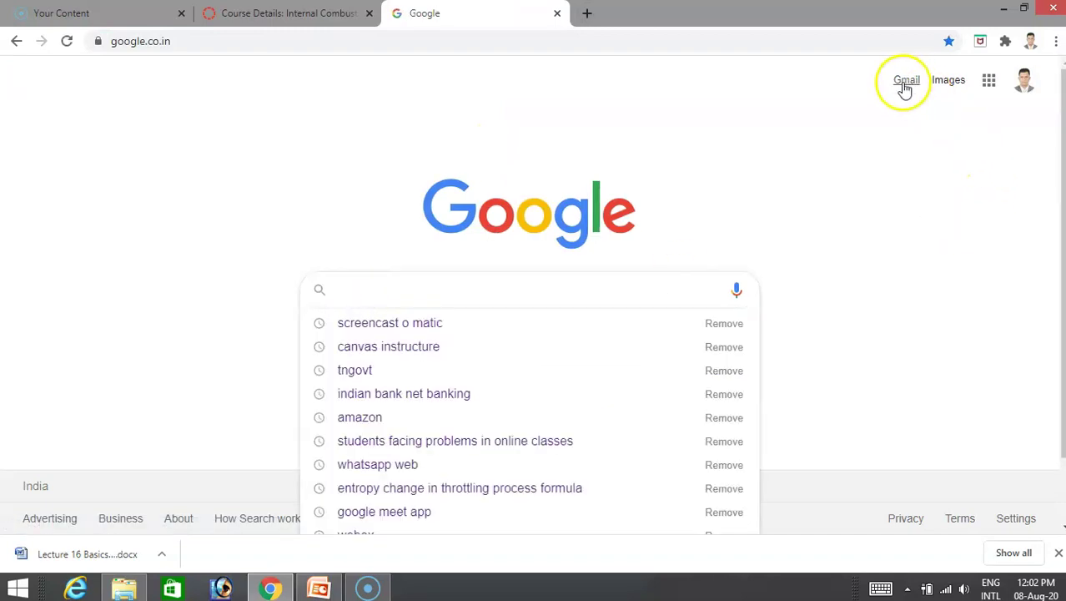
click(904, 81)
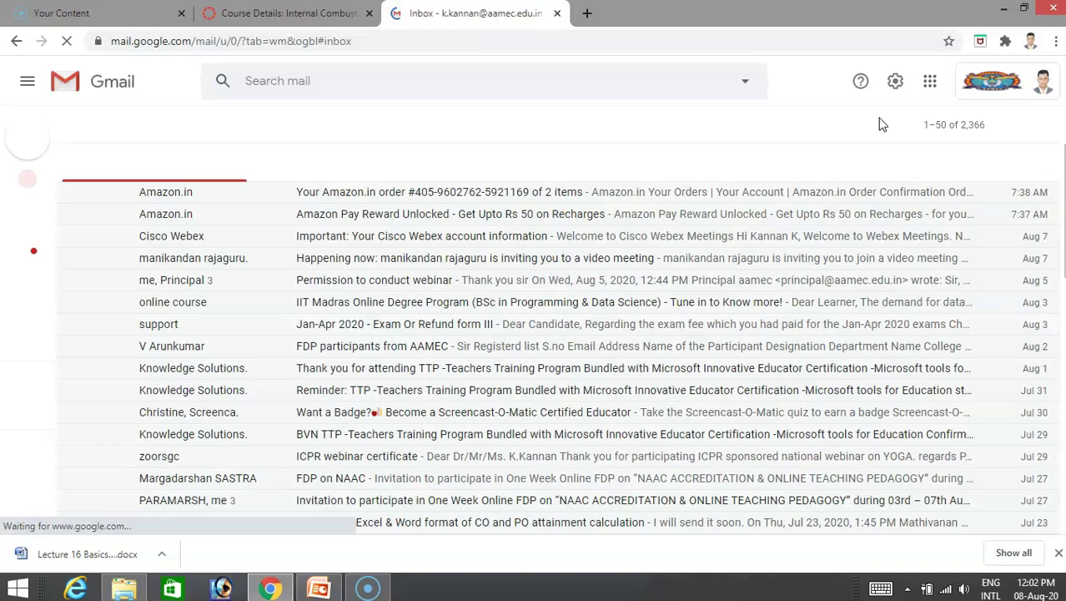
click(33, 125)
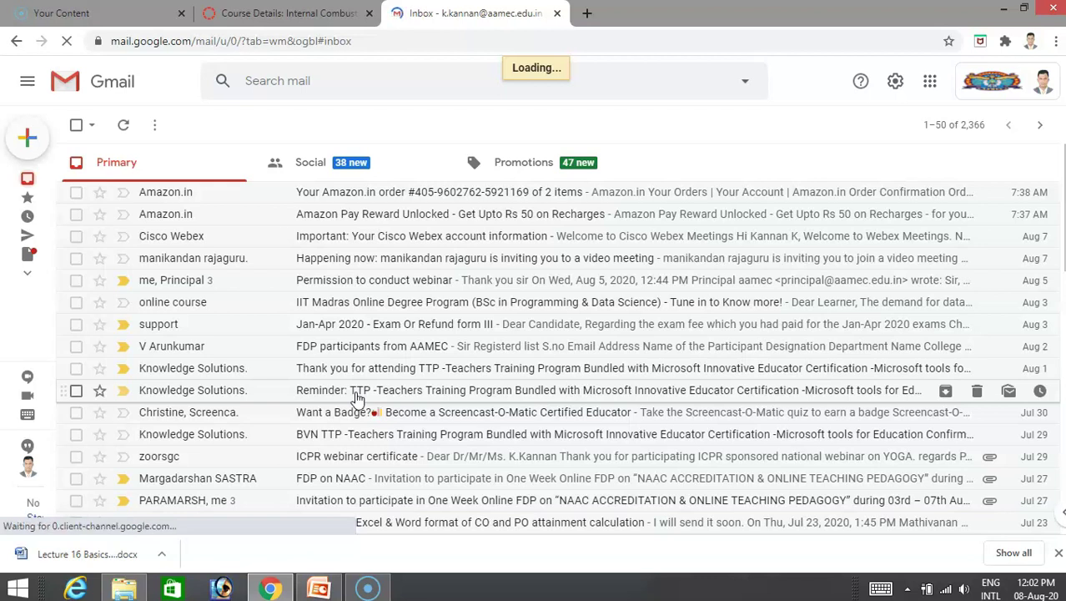
click(365, 354)
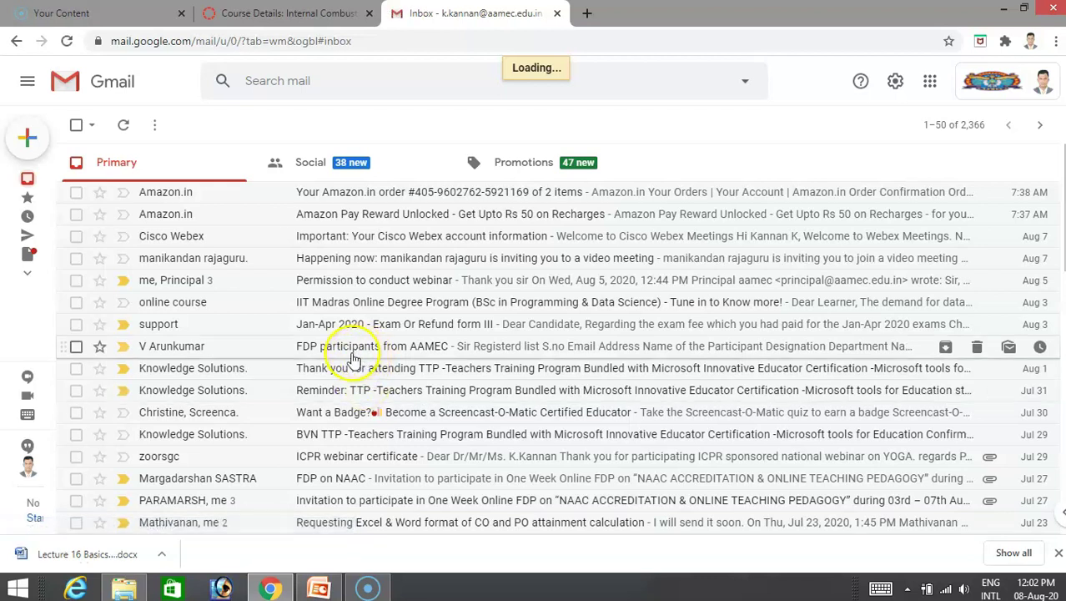
Start a new Gmail message and paste the copied open-enrollment text into its body.
mouse_move(42, 158)
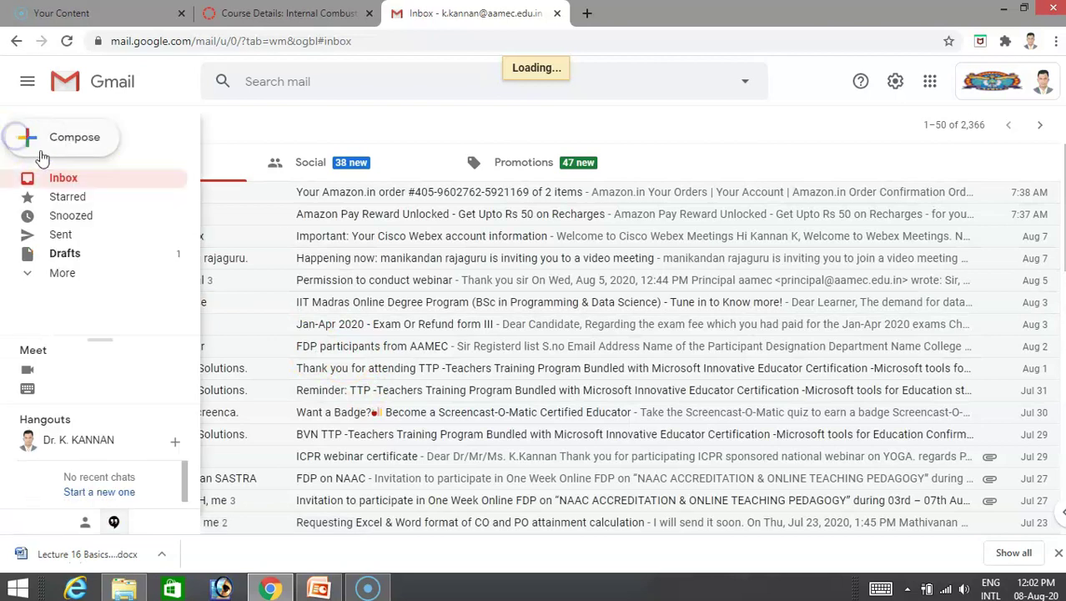
click(477, 329)
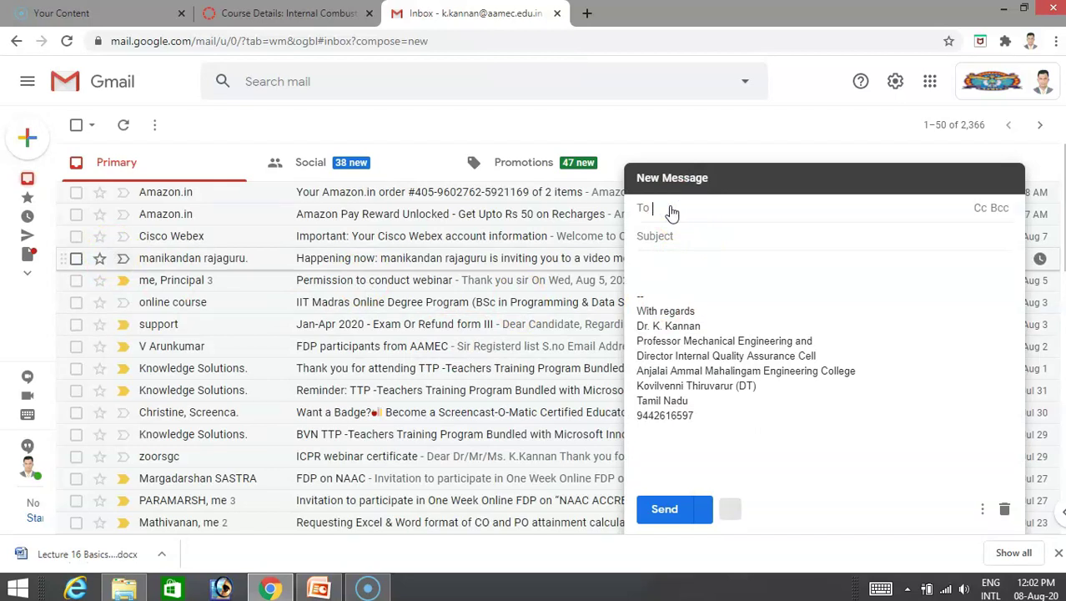
click(672, 270)
text(dr)
right_click(673, 272)
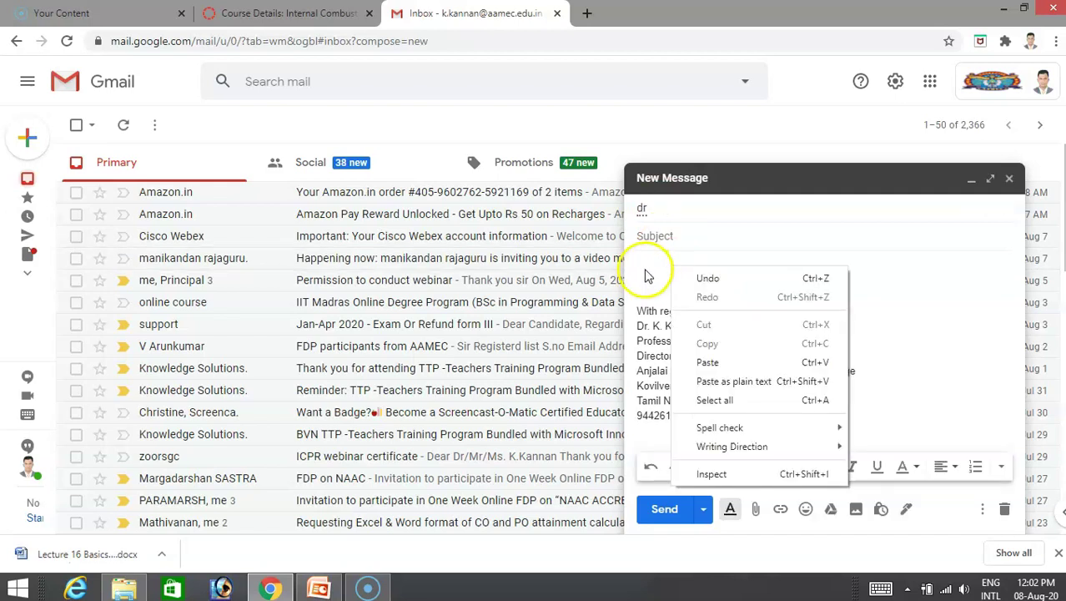
click(647, 267)
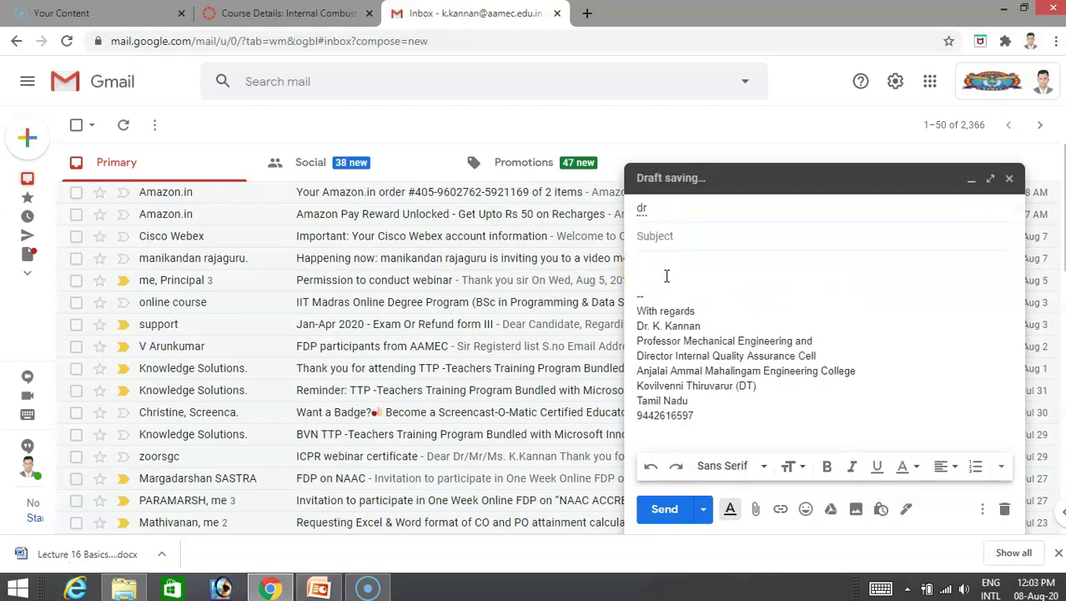
key(ctrl+v)
Address the message to the student's suggested contact and send it.
click(672, 198)
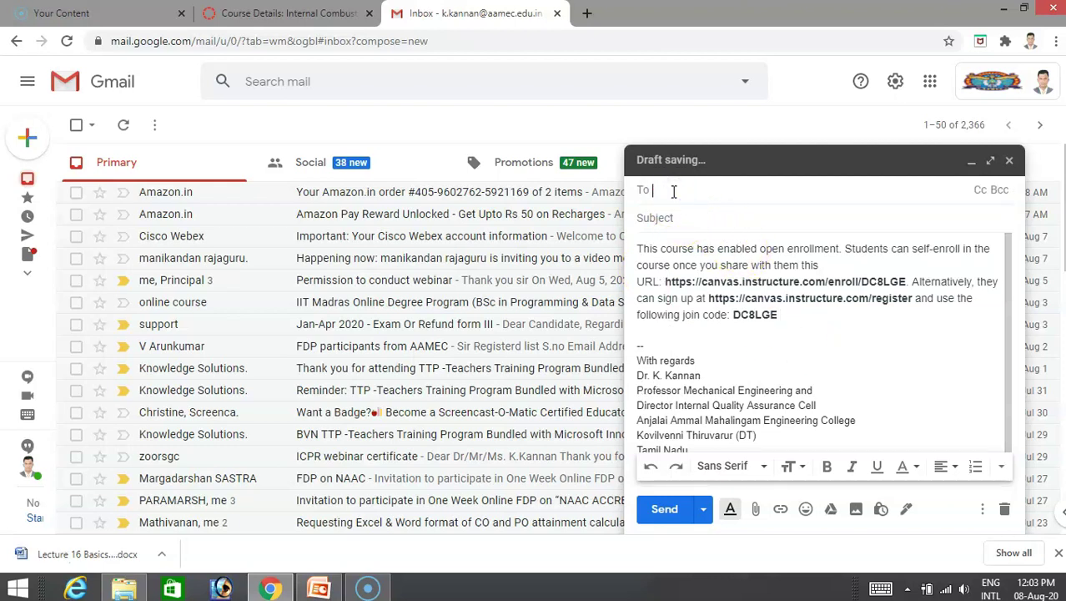
text(dr)
click(747, 221)
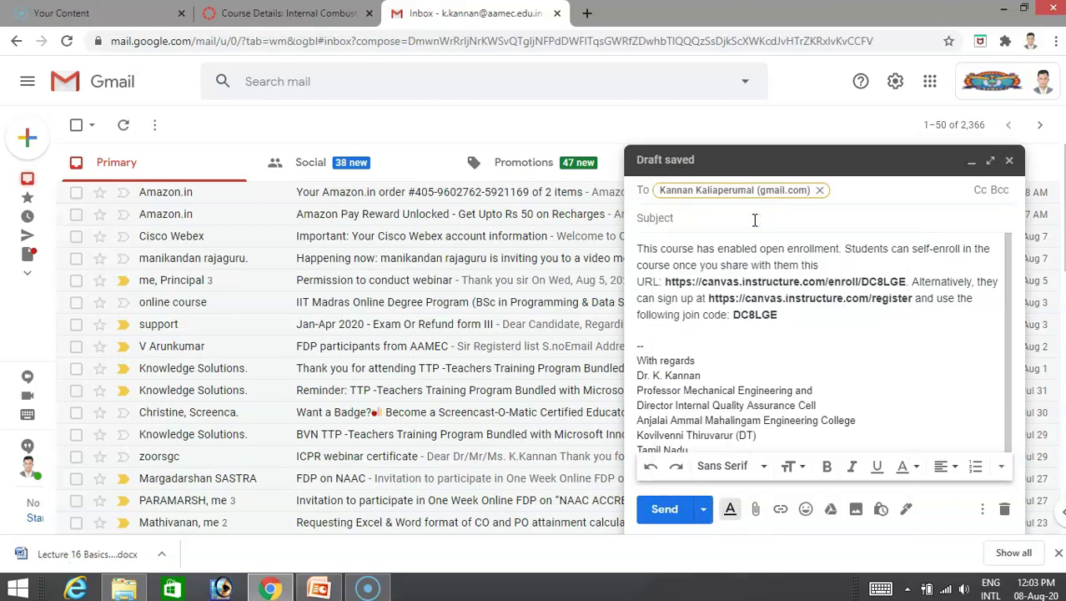
click(677, 510)
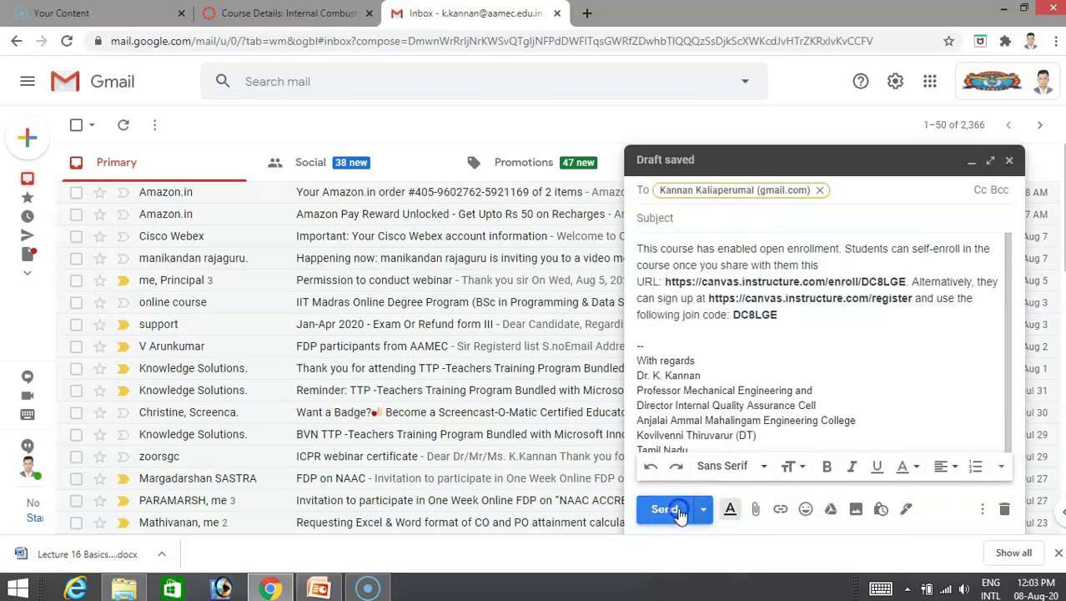
click(547, 161)
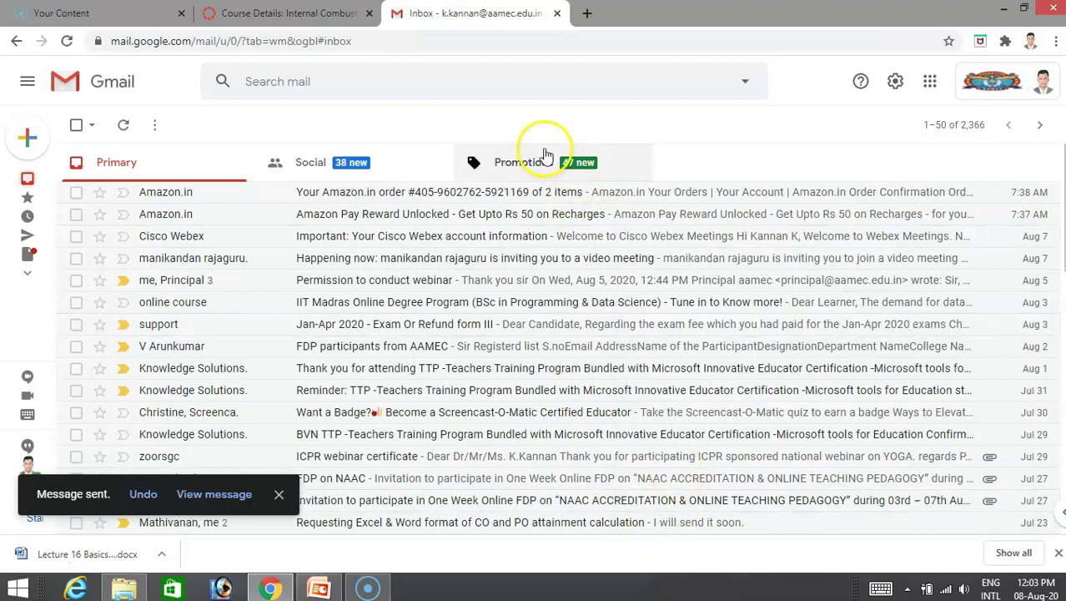
Go back to the ICE course settings tab and log out of the teacher's Canvas account.
click(307, 15)
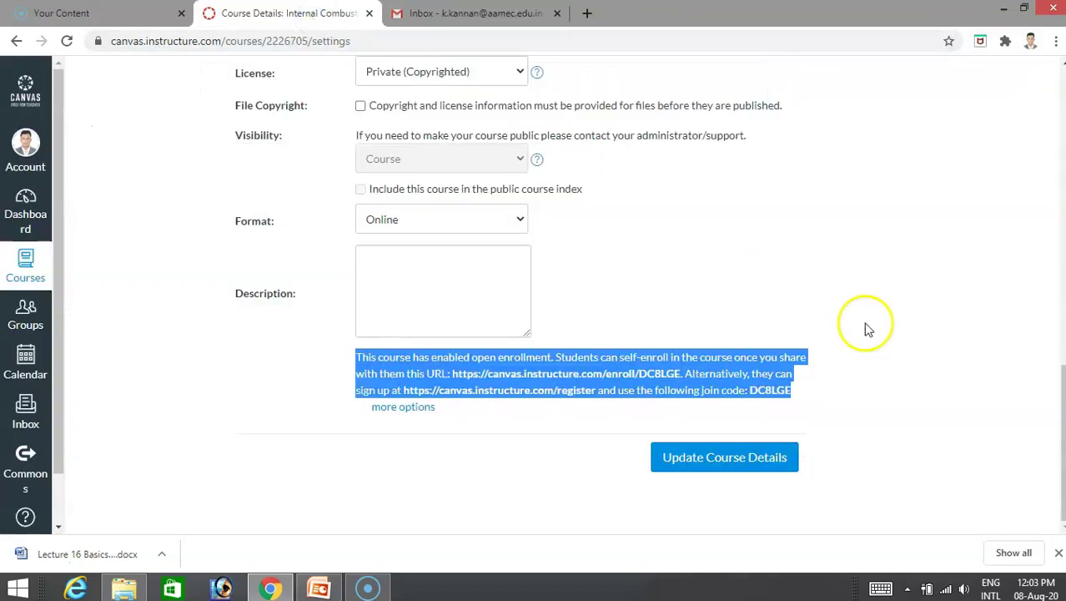
scroll(868, 328, up, 15)
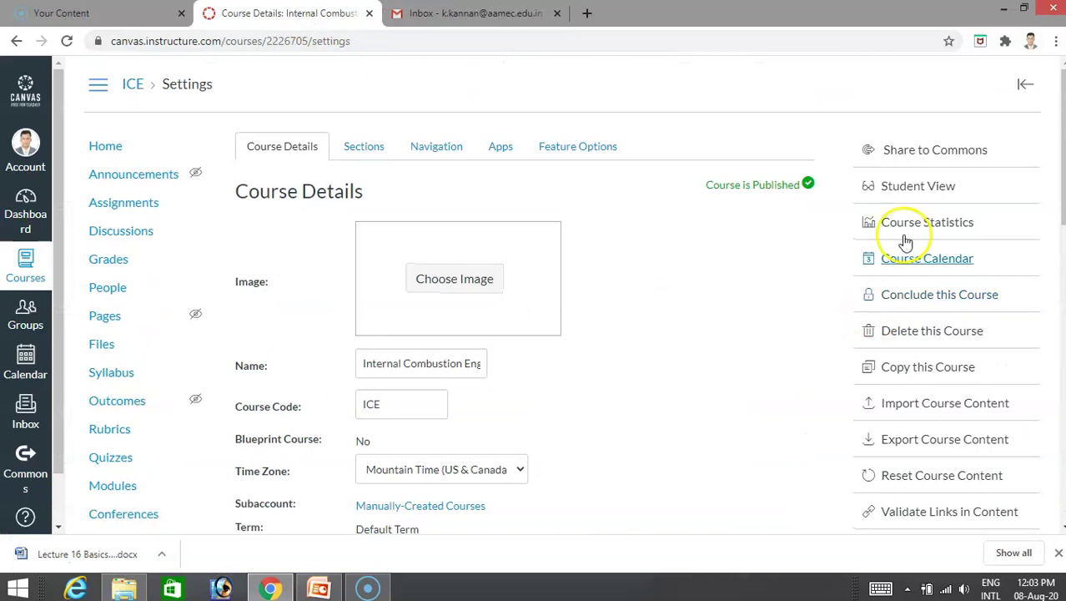
scroll(200, 380, down, 5)
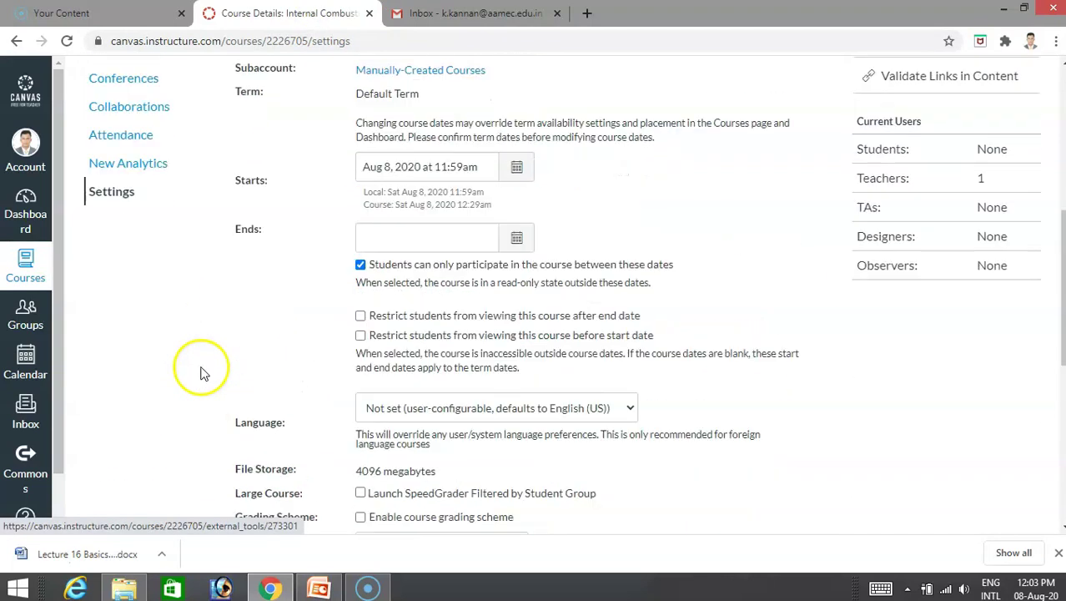
scroll(200, 373, up, 2)
scroll(155, 349, up, 3)
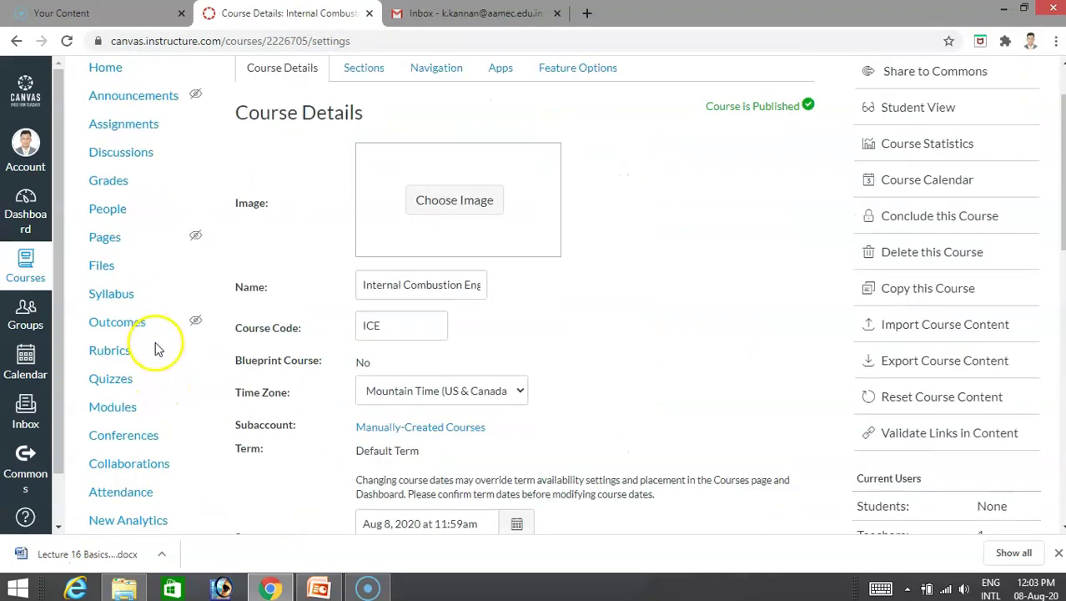
scroll(154, 348, up, 2)
click(41, 169)
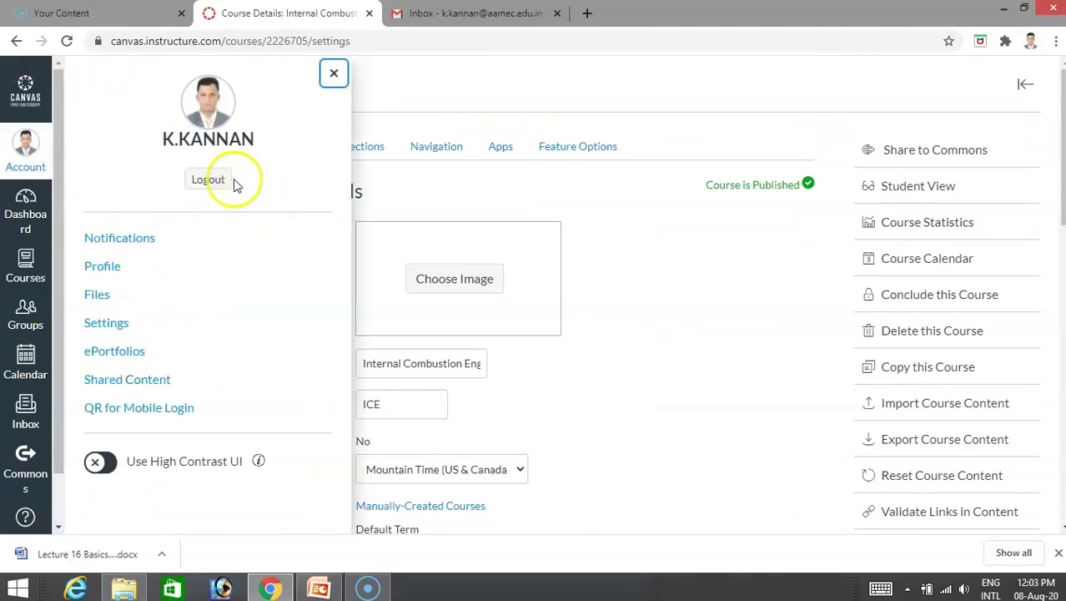
click(218, 182)
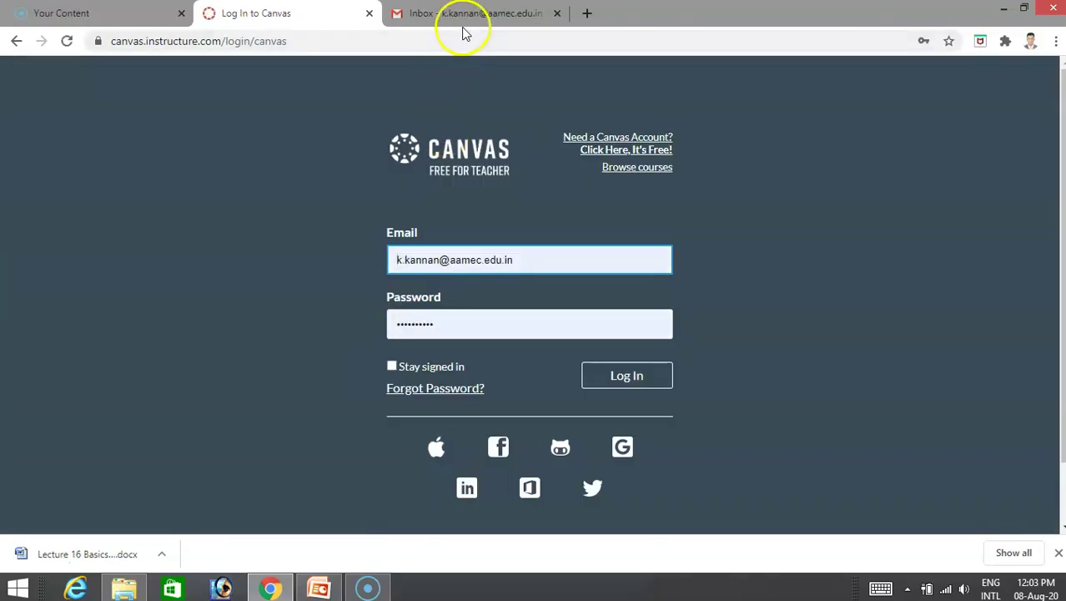
Close the Canvas login tab, switch Gmail to the student's account, and follow the newest message's enrollment link.
click(369, 13)
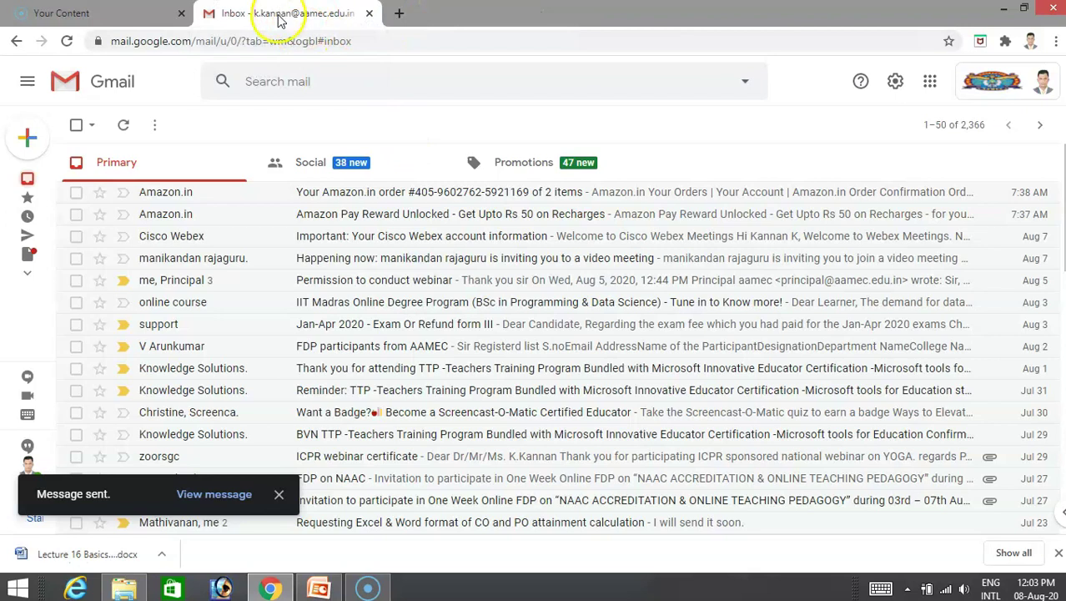
click(1042, 84)
click(889, 371)
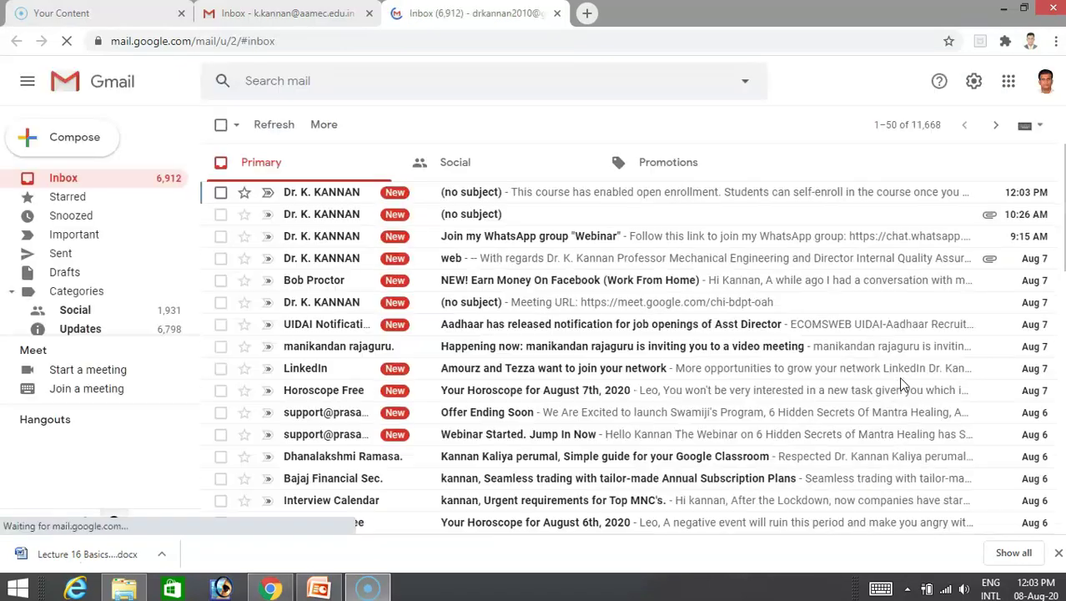
click(473, 193)
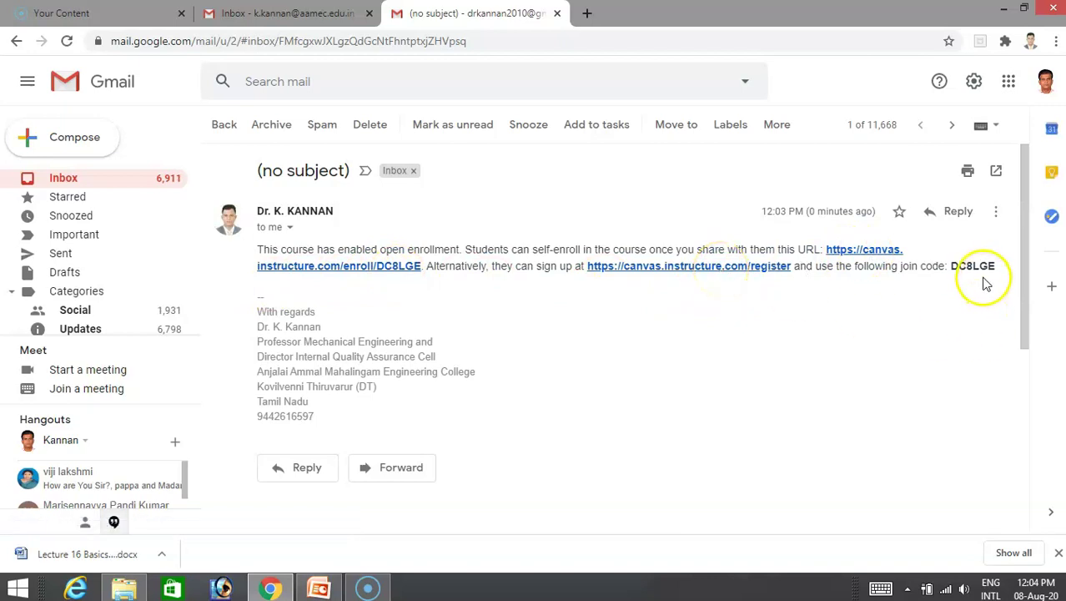
click(862, 251)
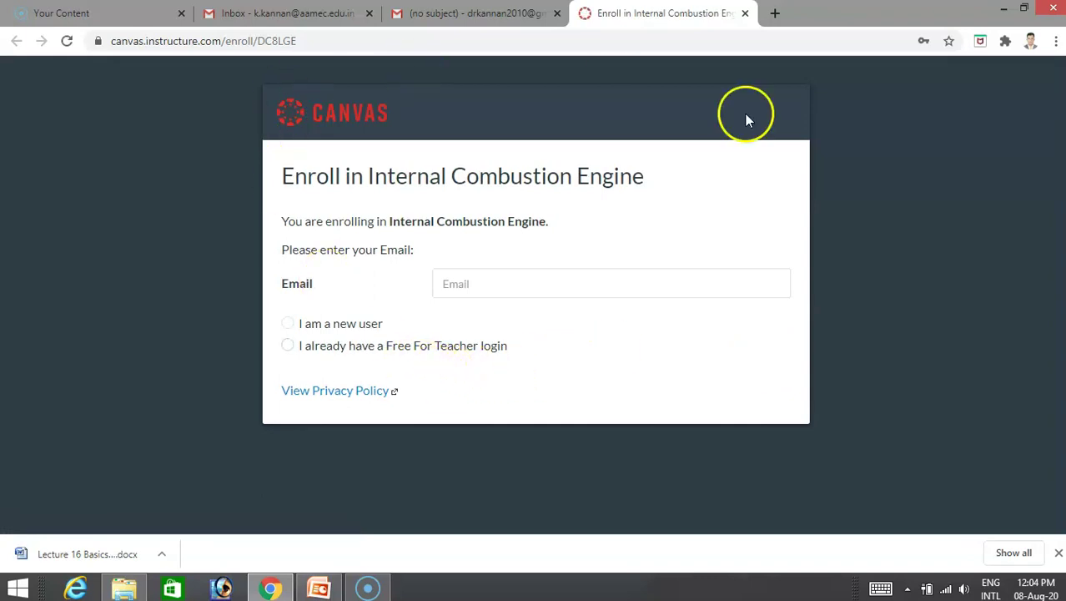
Enter the student's e-mail, choose 'I am a new user', autofill the name, accept the policy, and submit.
click(466, 292)
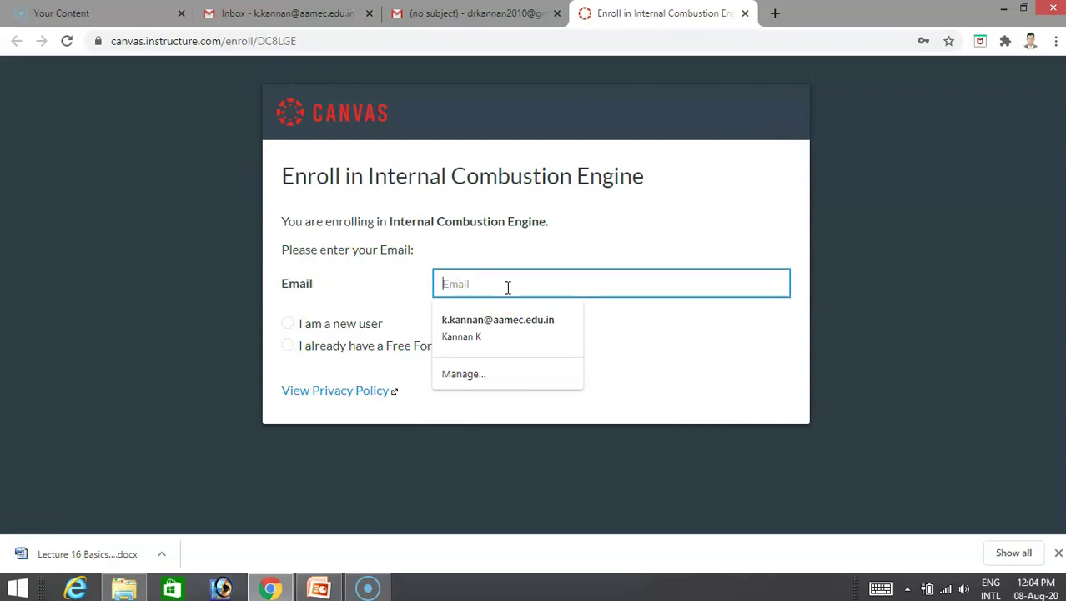
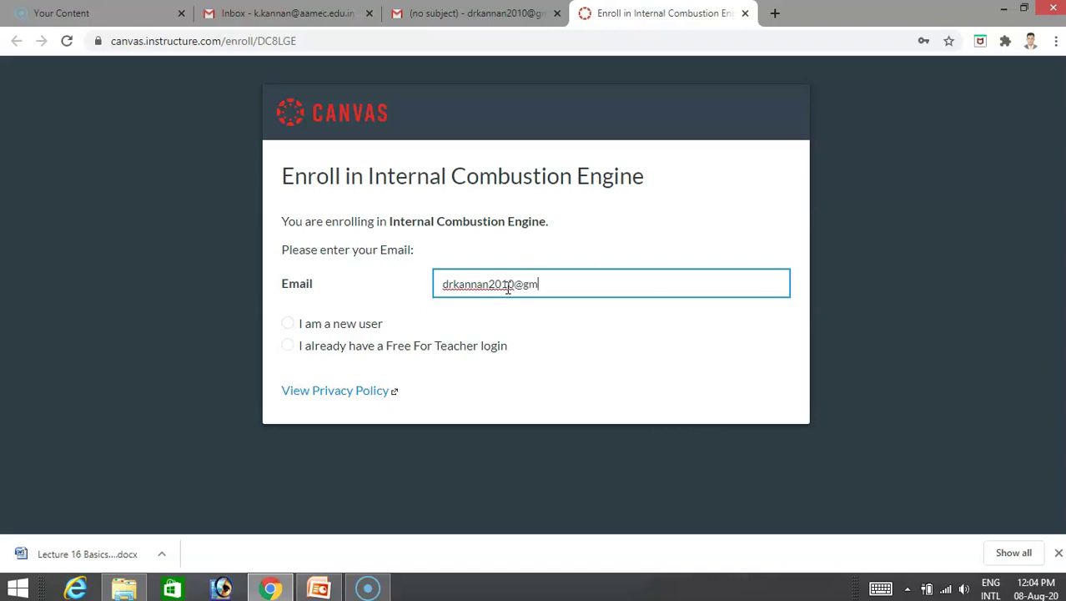
click(331, 330)
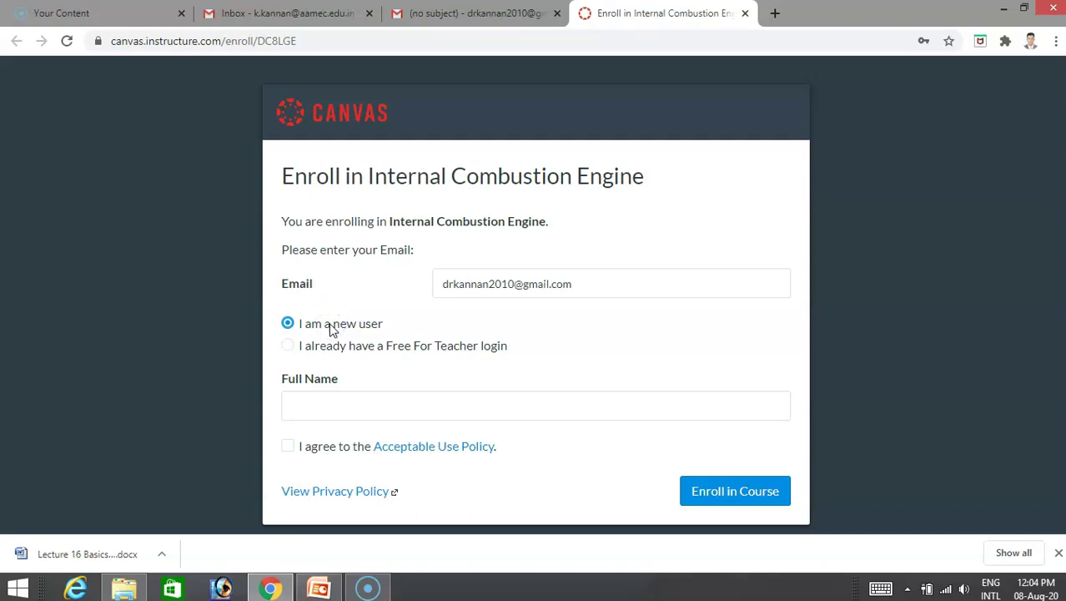
click(369, 405)
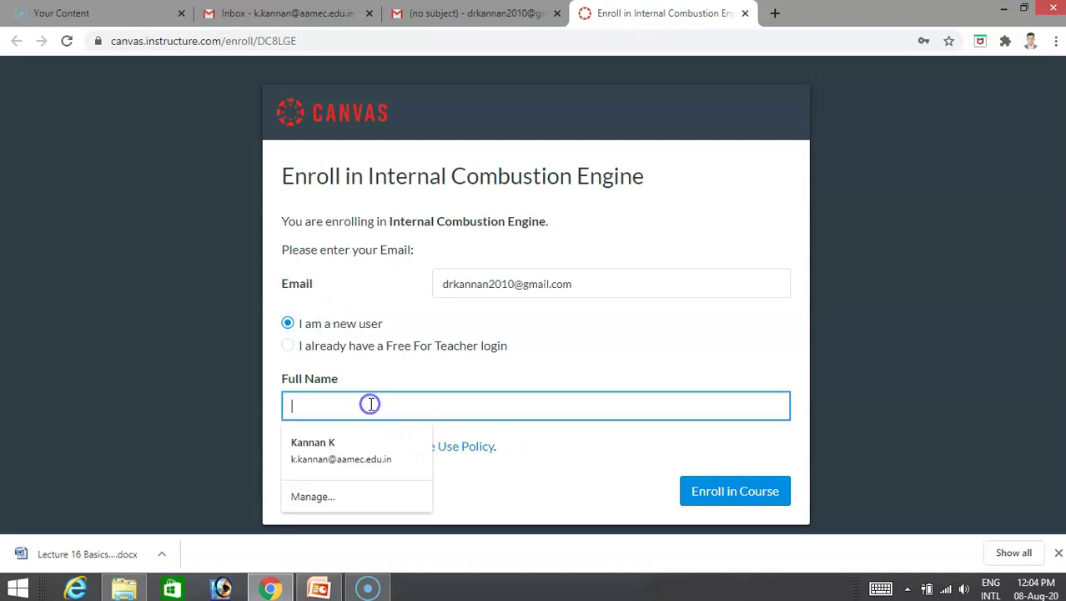
click(343, 447)
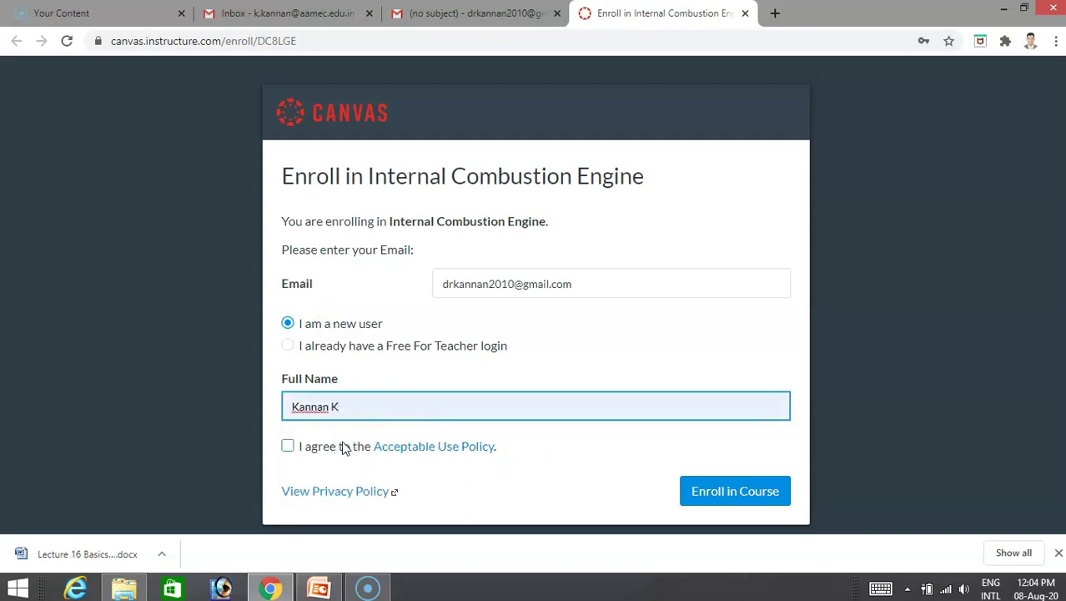
click(288, 445)
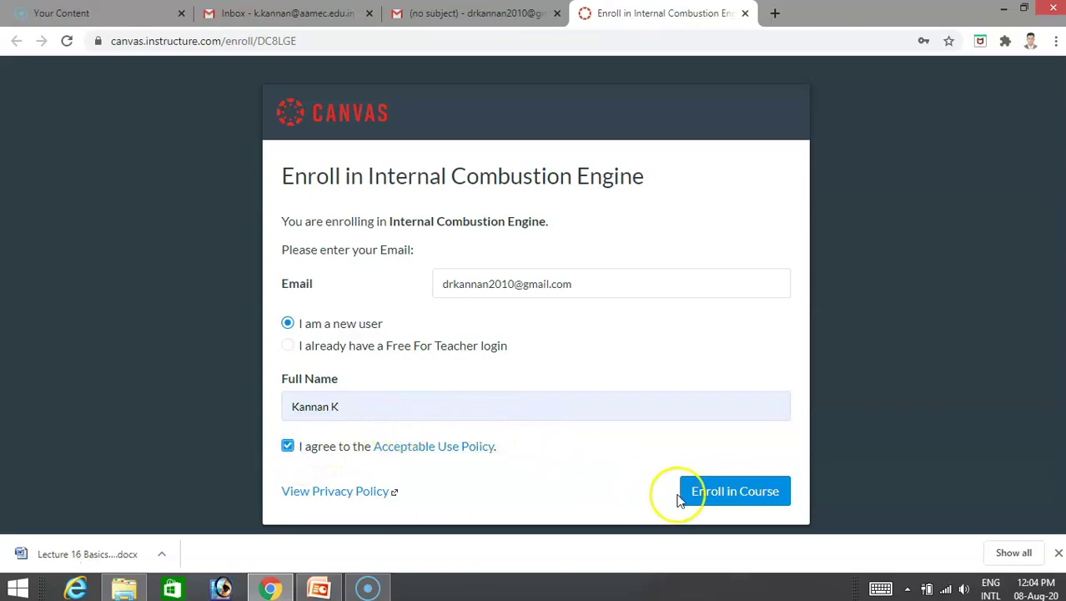
click(718, 494)
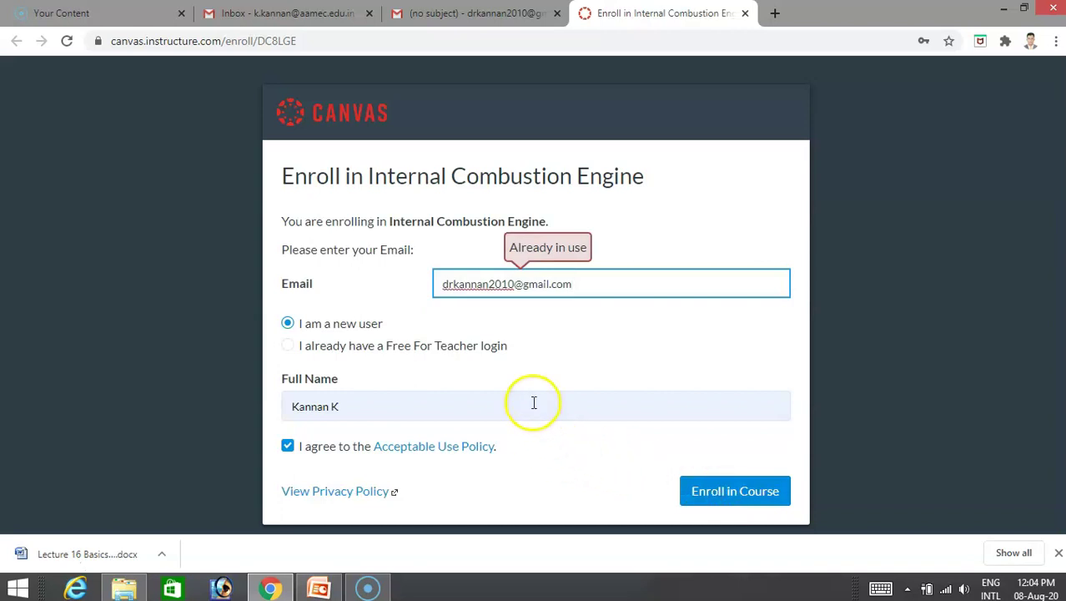
Change the e-mail to another student's address, autofill that student's name, and click Enroll in Course.
click(514, 284)
key(BackSpace)
key(BackSpace)
key(BackSpace)
key(BackSpace)
key(BackSpace)
key(BackSpace)
key(BackSpace)
key(BackSpace)
key(BackSpace)
key(BackSpace)
key(BackSpace)
key(BackSpace)
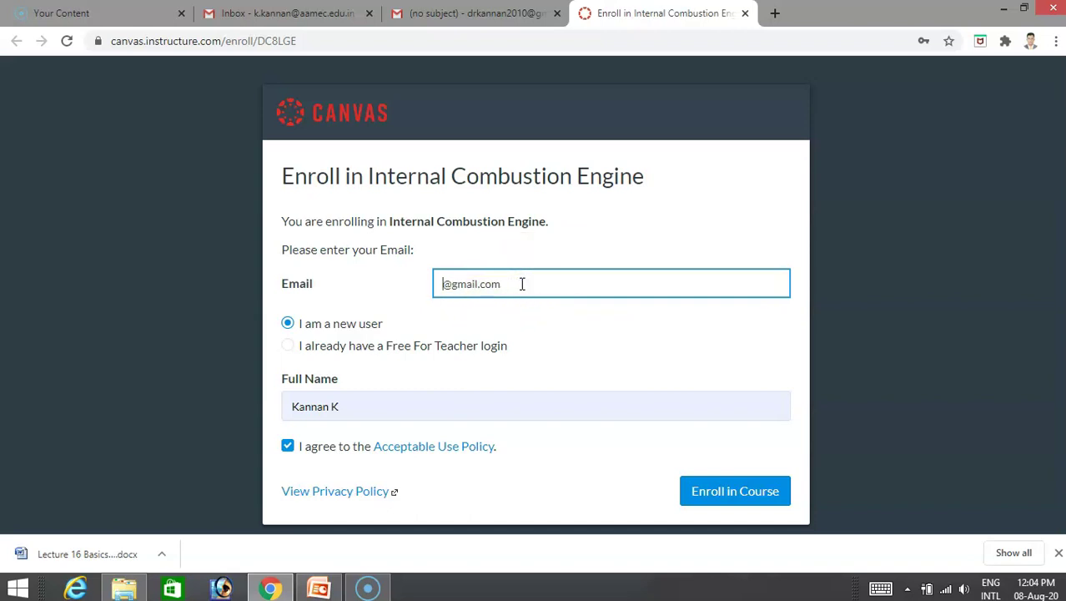
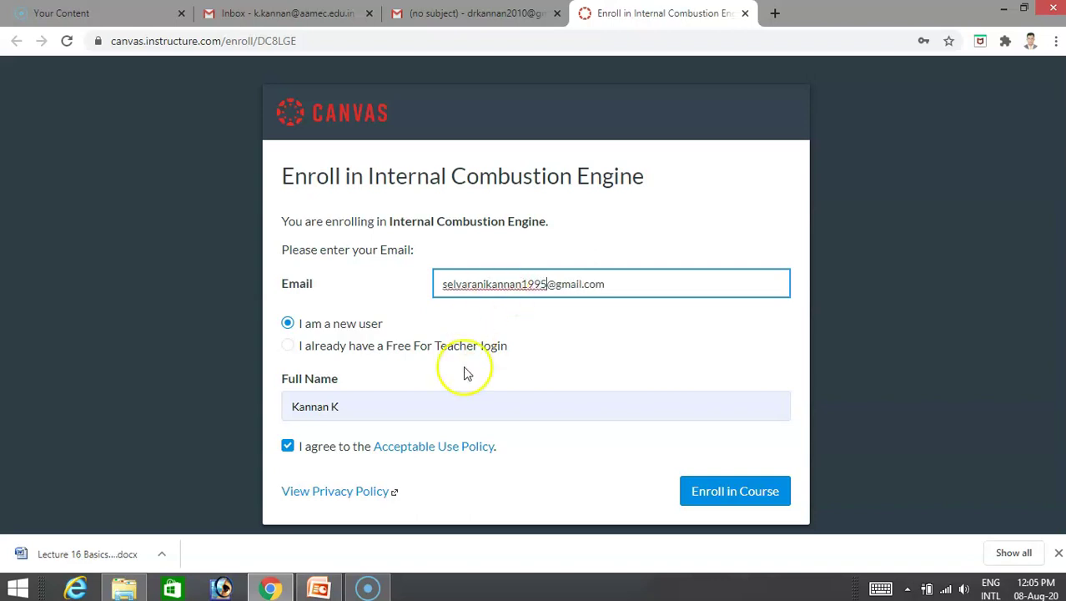
click(435, 406)
key(BackSpace)
key(BackSpace)
key(BackSpace)
key(BackSpace)
key(BackSpace)
key(BackSpace)
key(BackSpace)
key(BackSpace)
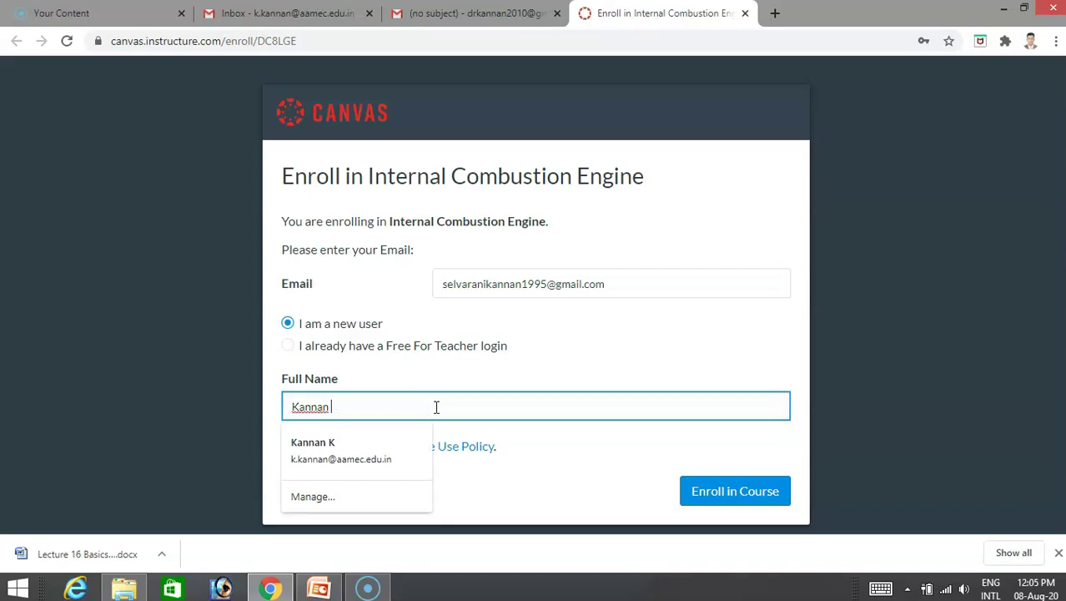
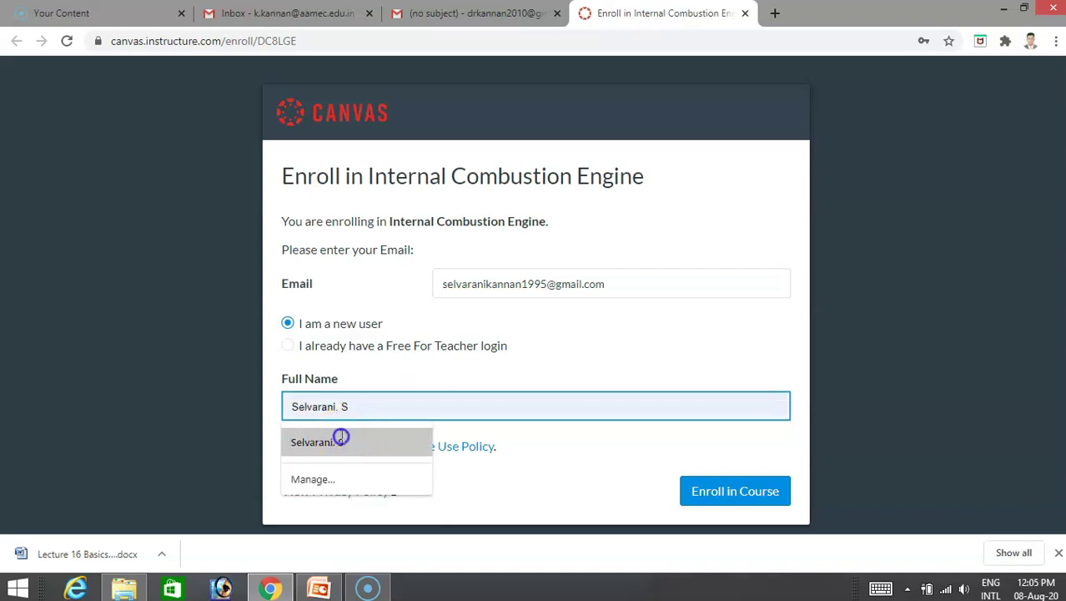
click(342, 441)
click(714, 489)
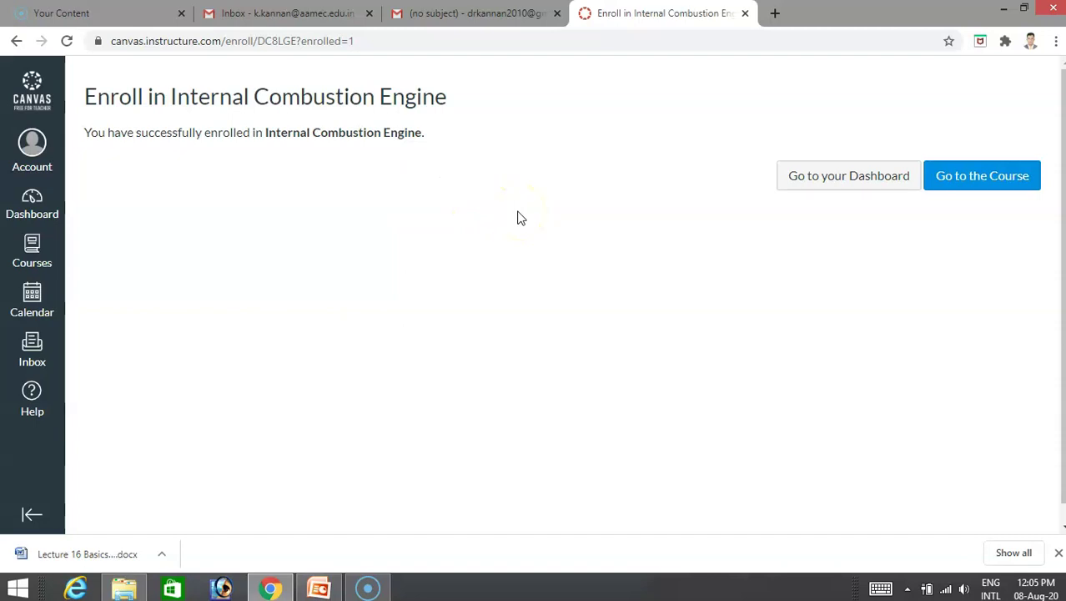
Open the newly joined course, return to the Dashboard, and open the Internal Combustion Engine card.
click(959, 185)
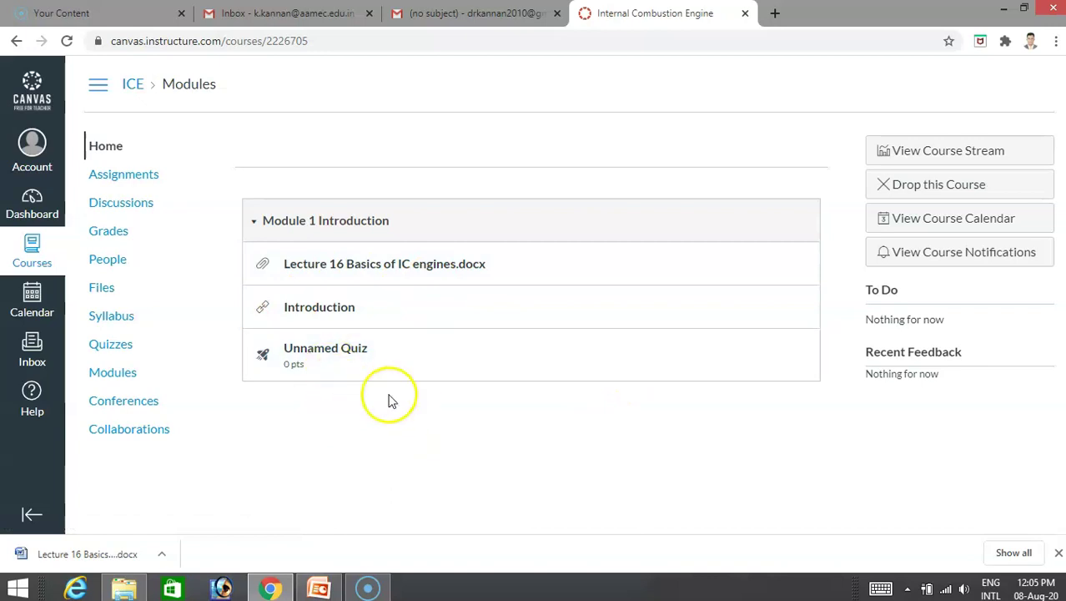
click(31, 204)
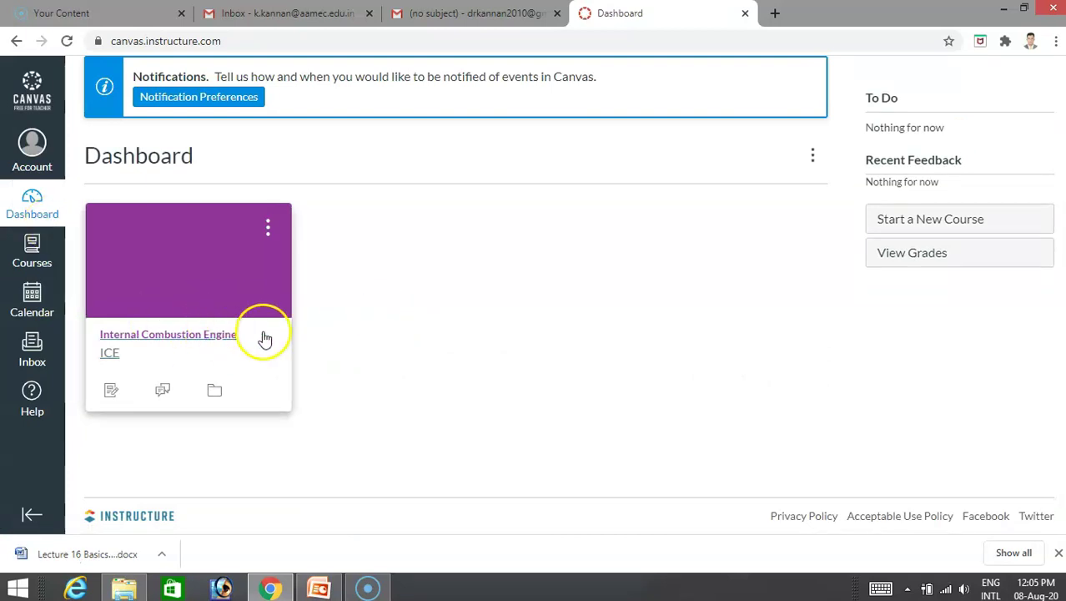
click(184, 342)
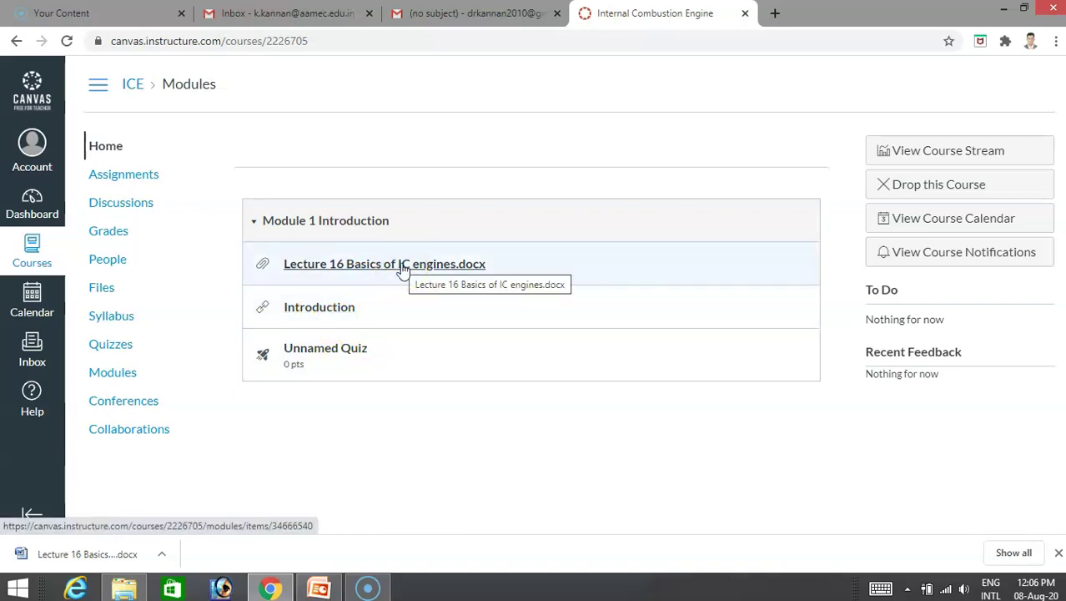
Collapse the Module 1 Introduction items and reload the ICE course Home page.
click(337, 361)
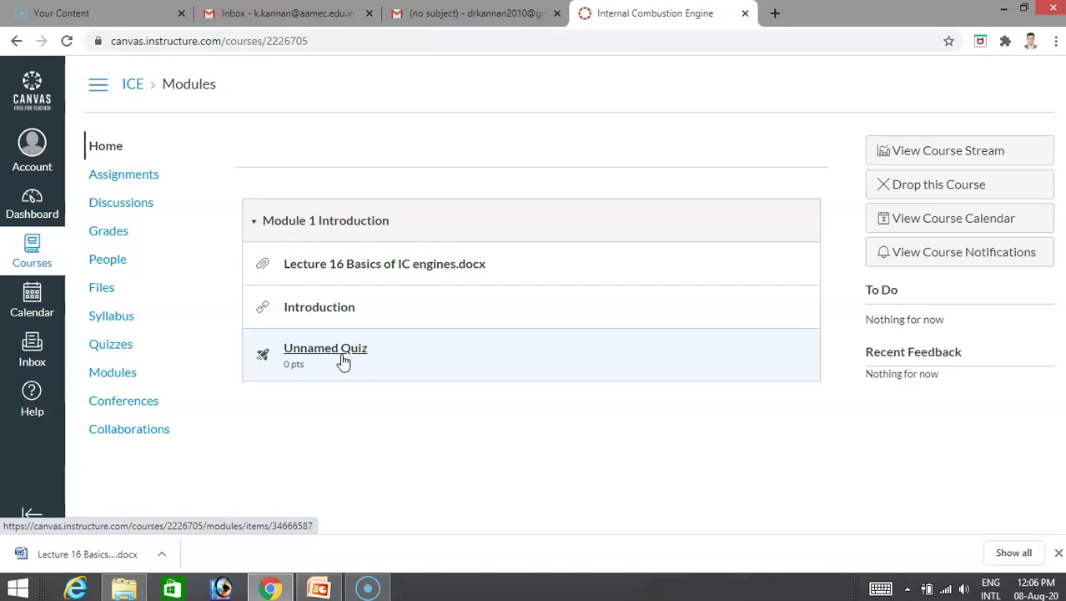
click(407, 433)
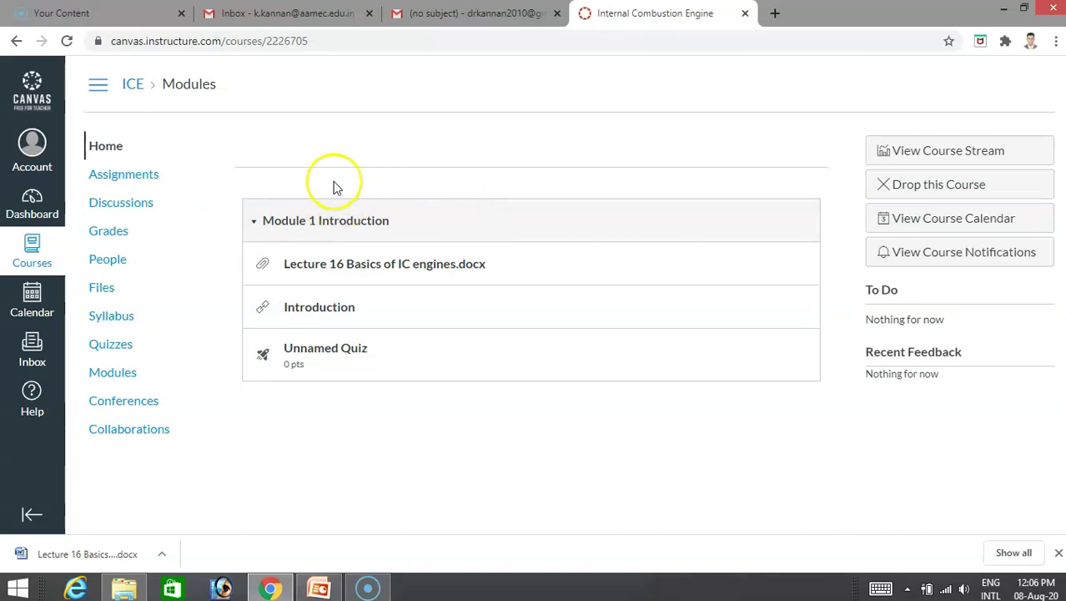
click(400, 221)
click(701, 307)
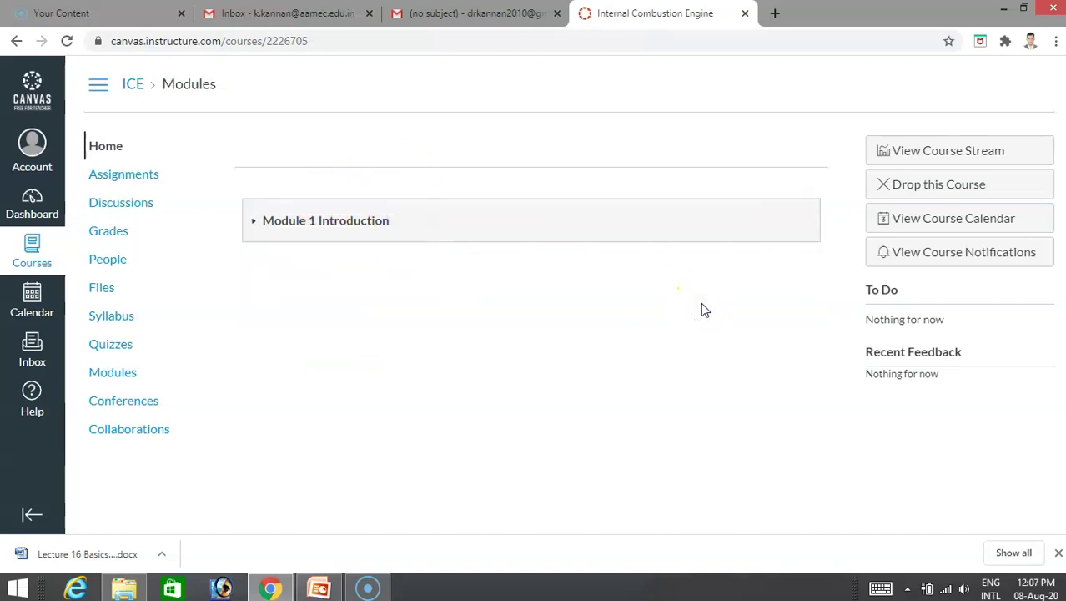
click(95, 144)
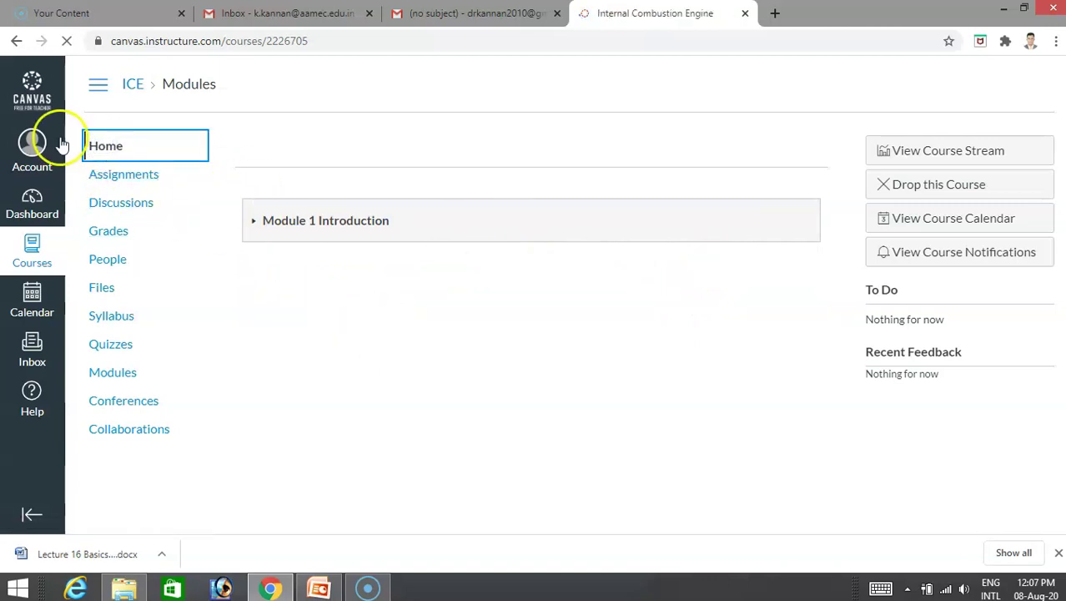
Open the ICE course's Assignments page from the course navigation.
click(132, 177)
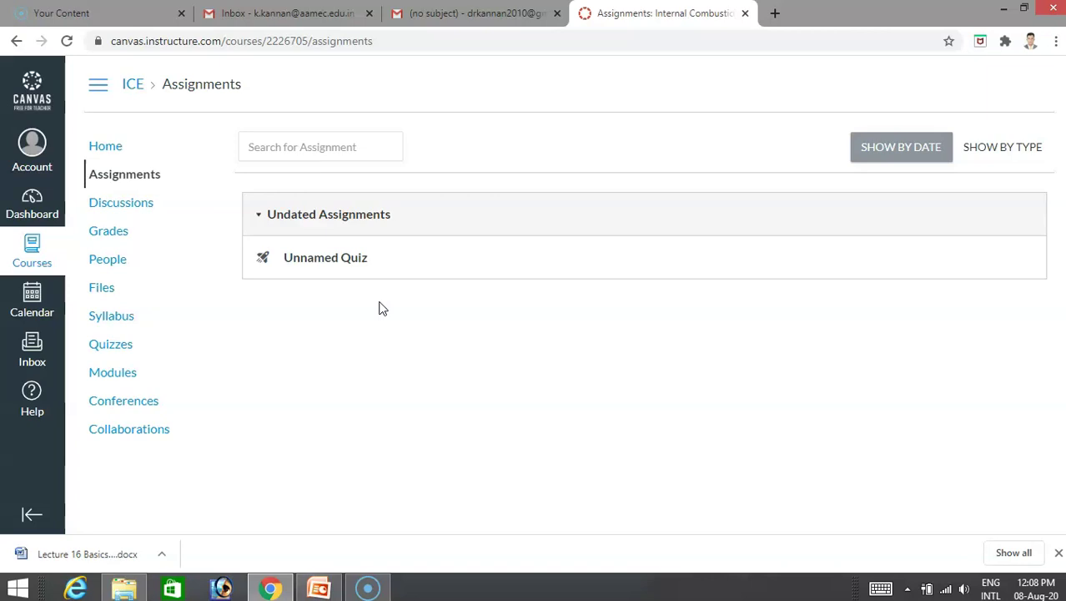
click(319, 588)
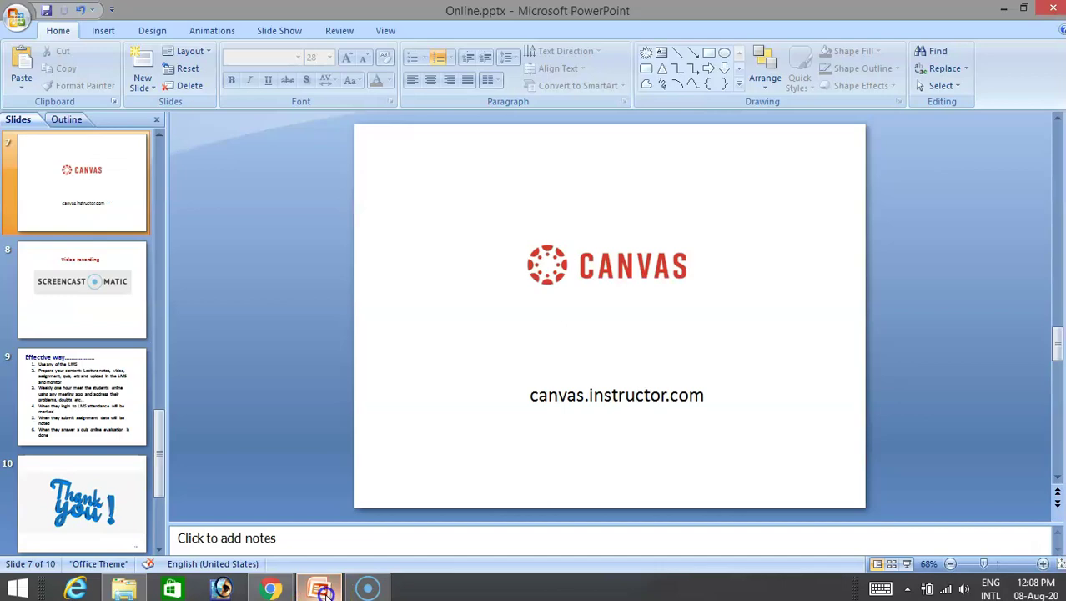
click(907, 564)
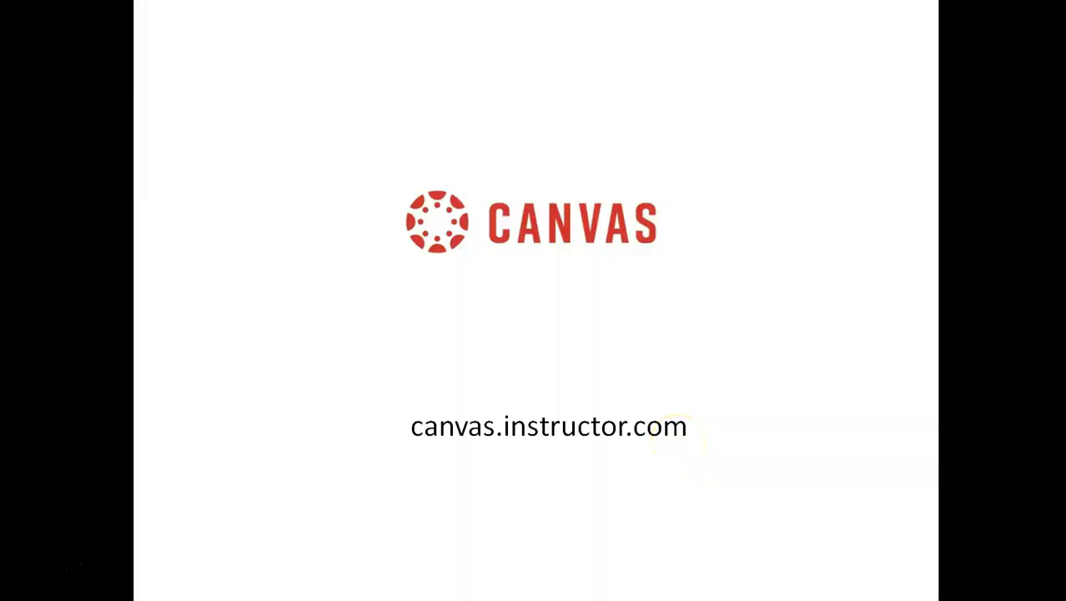
click(675, 438)
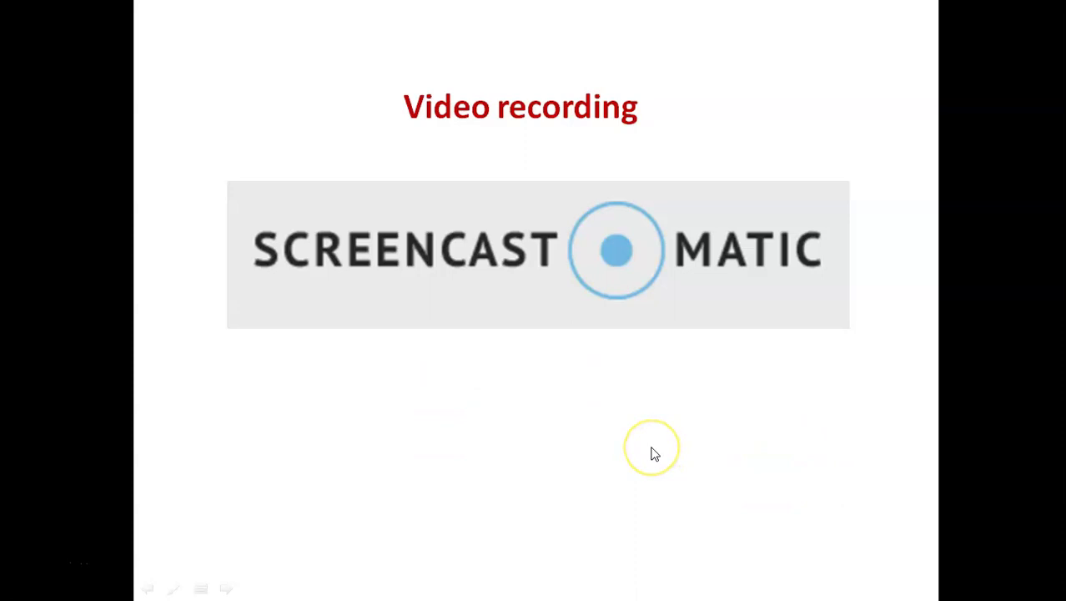
key(Escape)
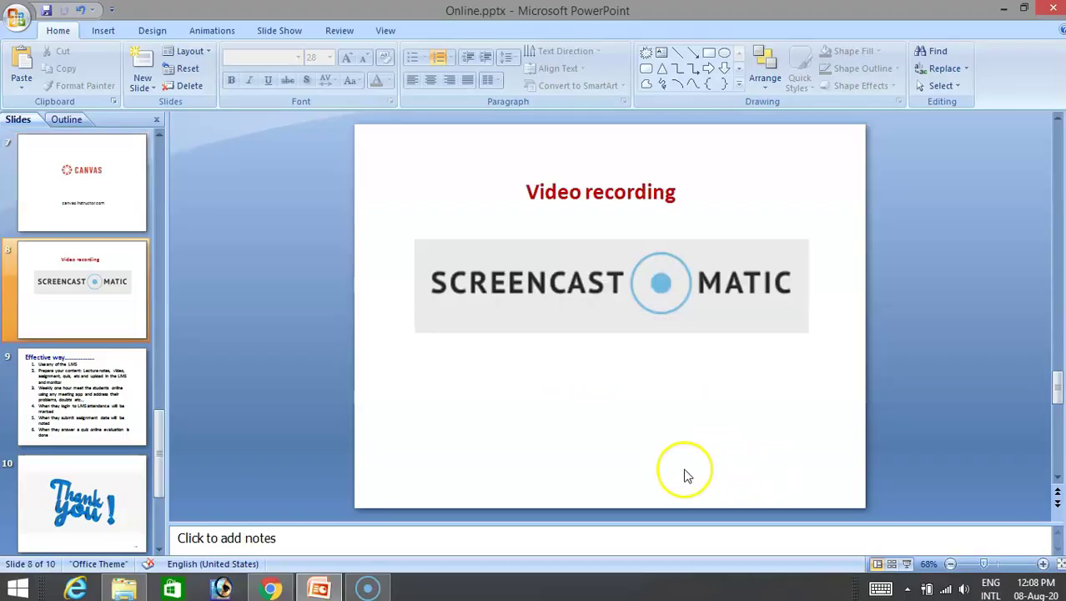
click(270, 588)
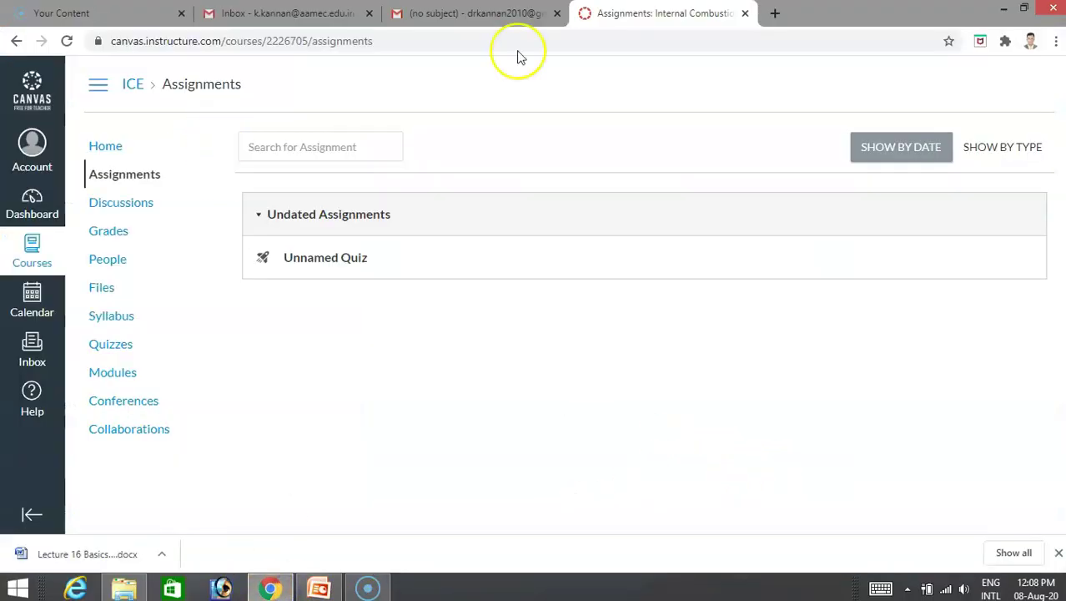
Close the no-subject email, Gmail inbox, and Canvas assignments tabs.
click(558, 13)
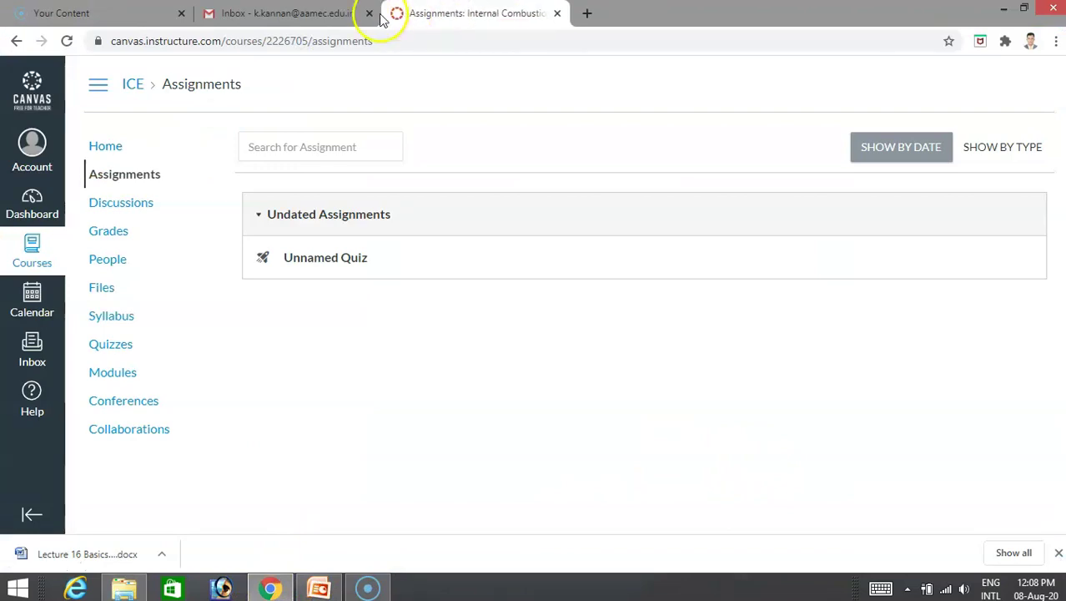
click(369, 14)
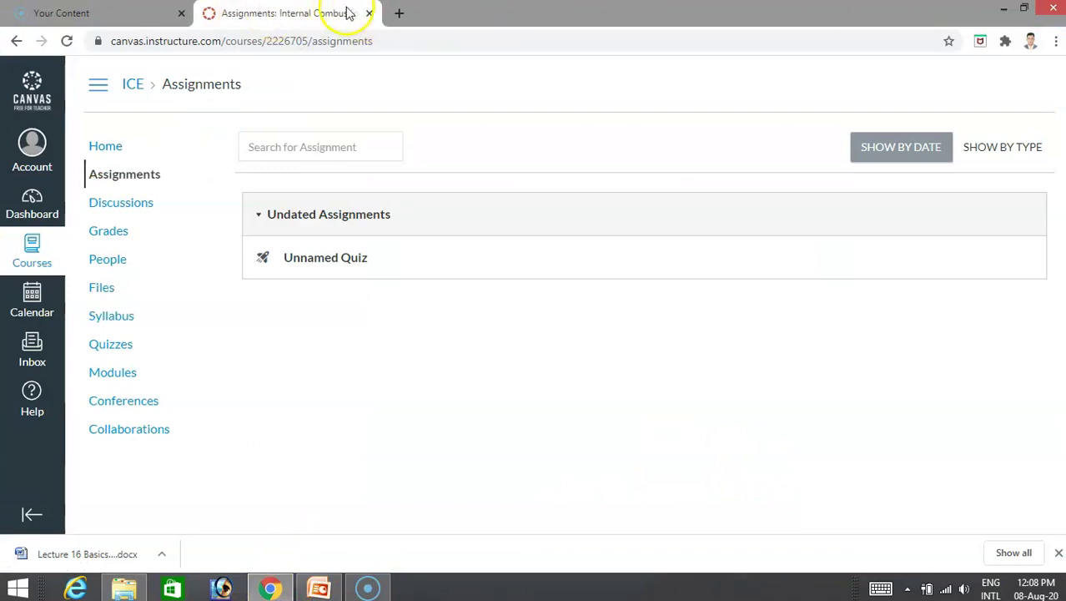
click(369, 14)
Go back to the Google search results and open the Screencast-O-Matic website from the All results.
click(16, 40)
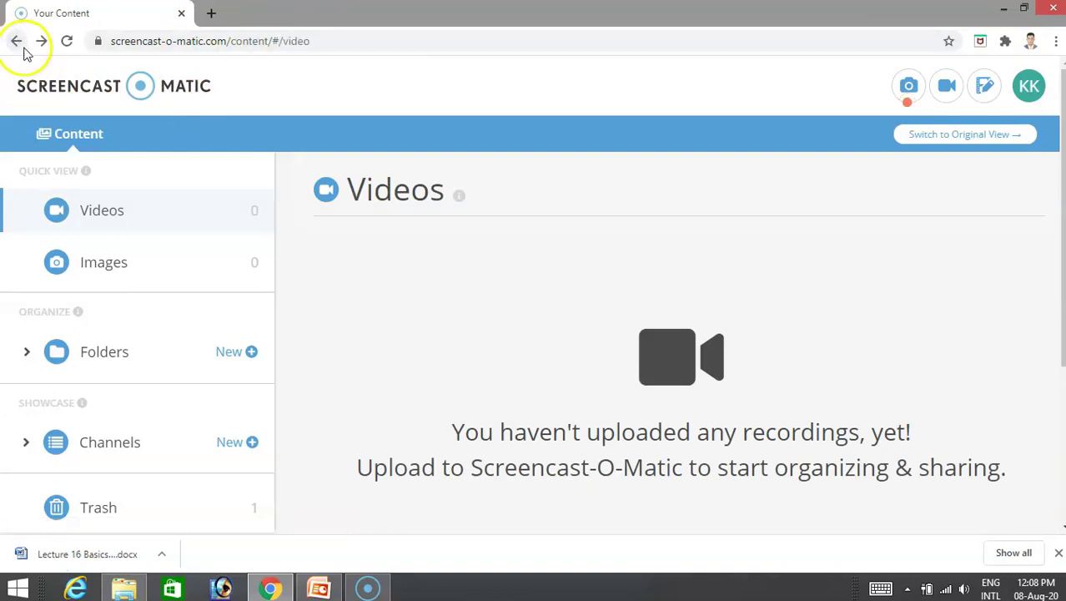
click(16, 41)
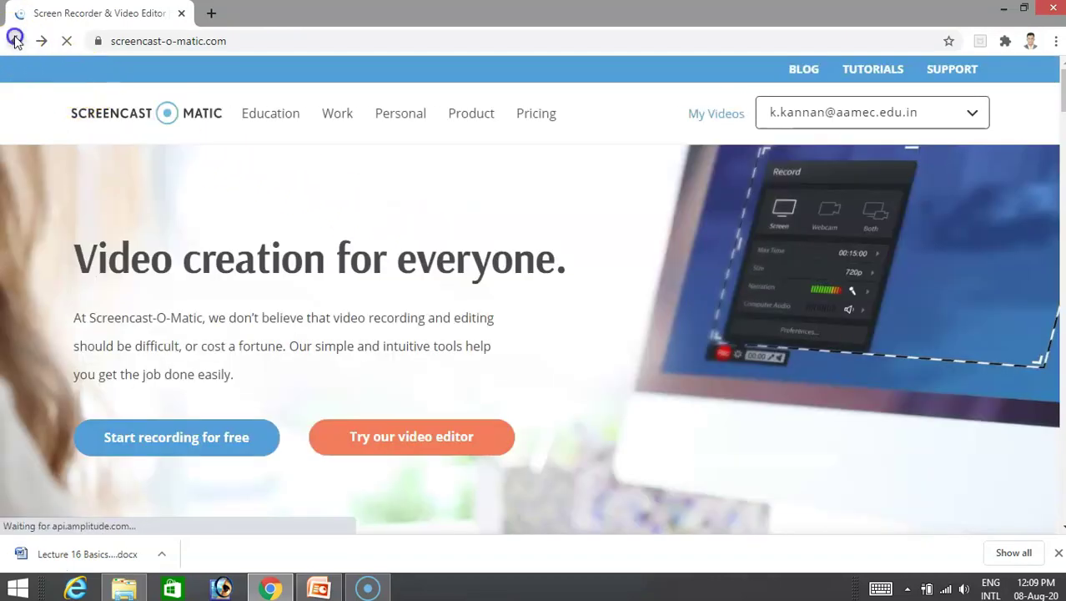
click(16, 41)
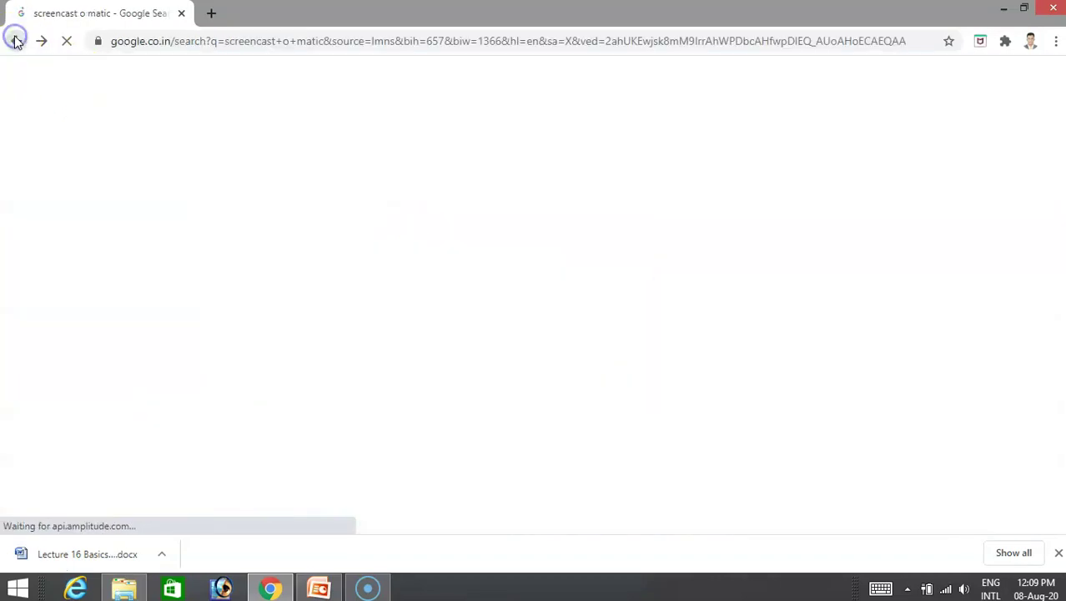
click(16, 41)
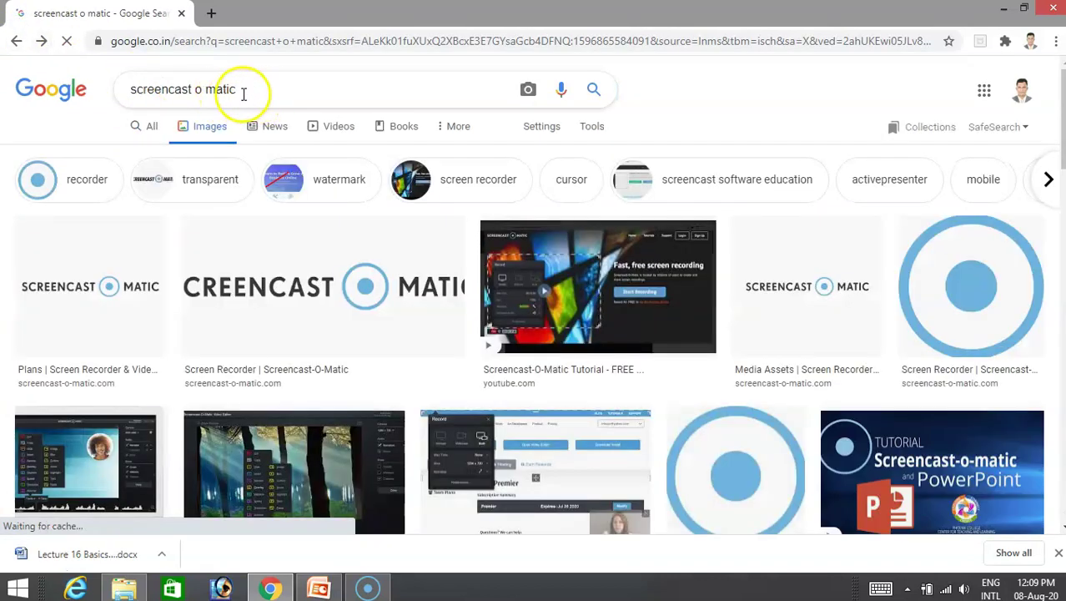
click(148, 126)
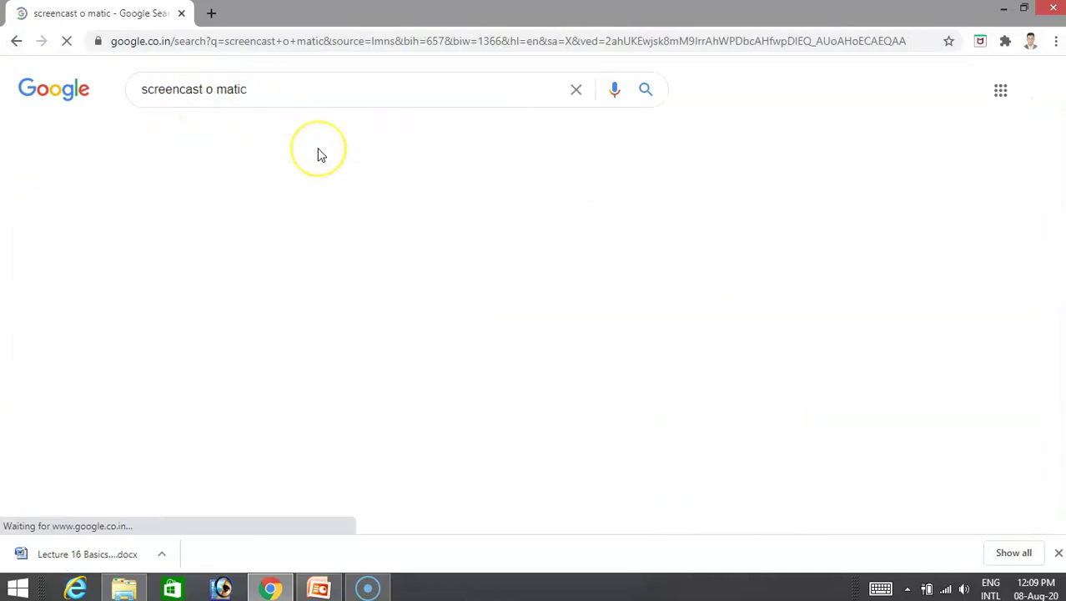
click(320, 218)
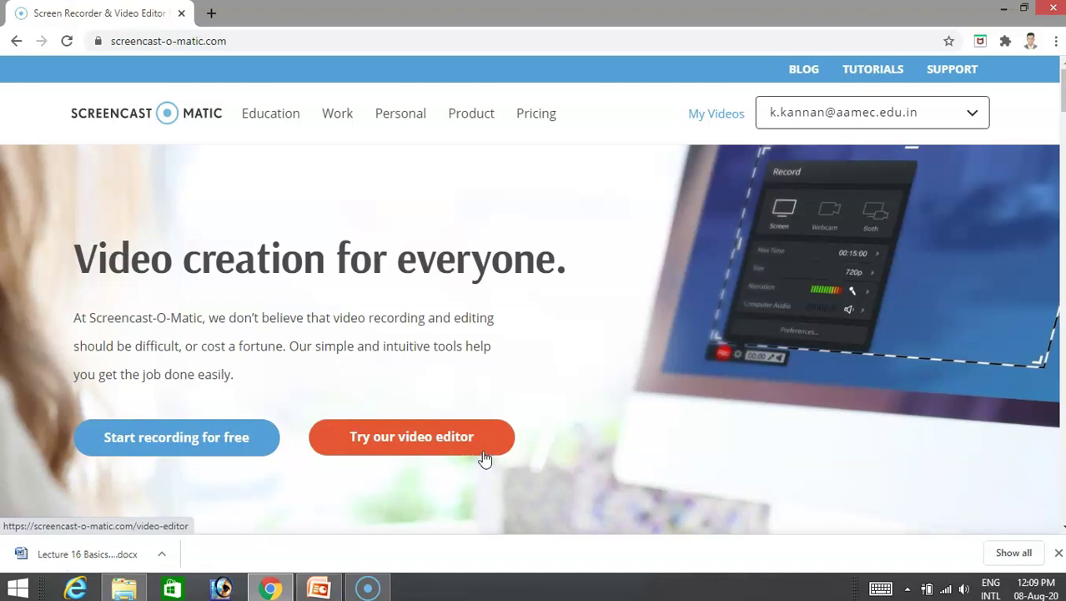
Open My Videos to view the account's Your Content page.
mouse_move(469, 119)
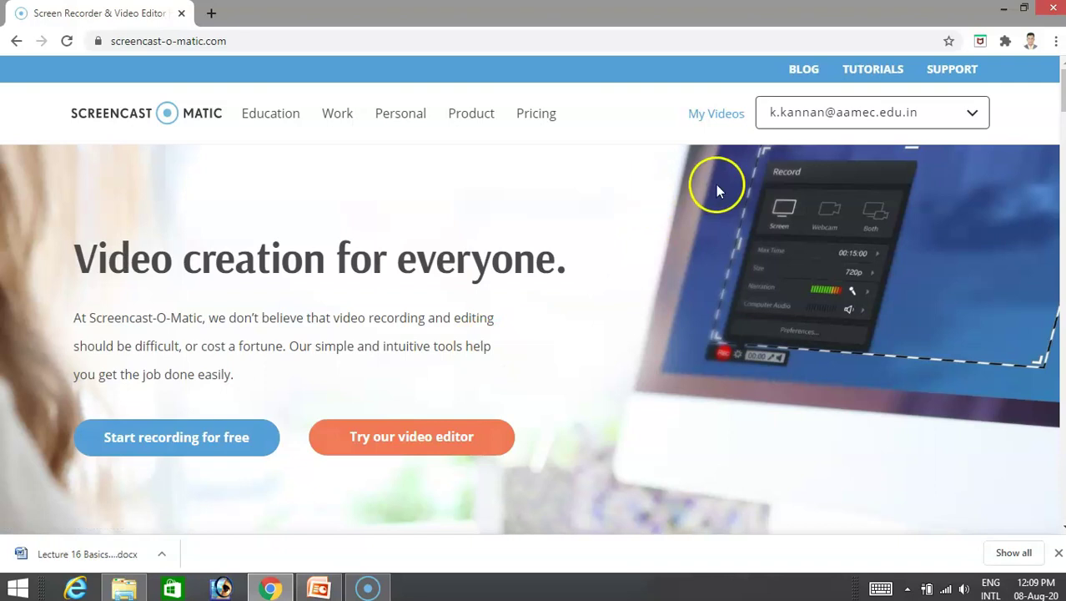
click(718, 114)
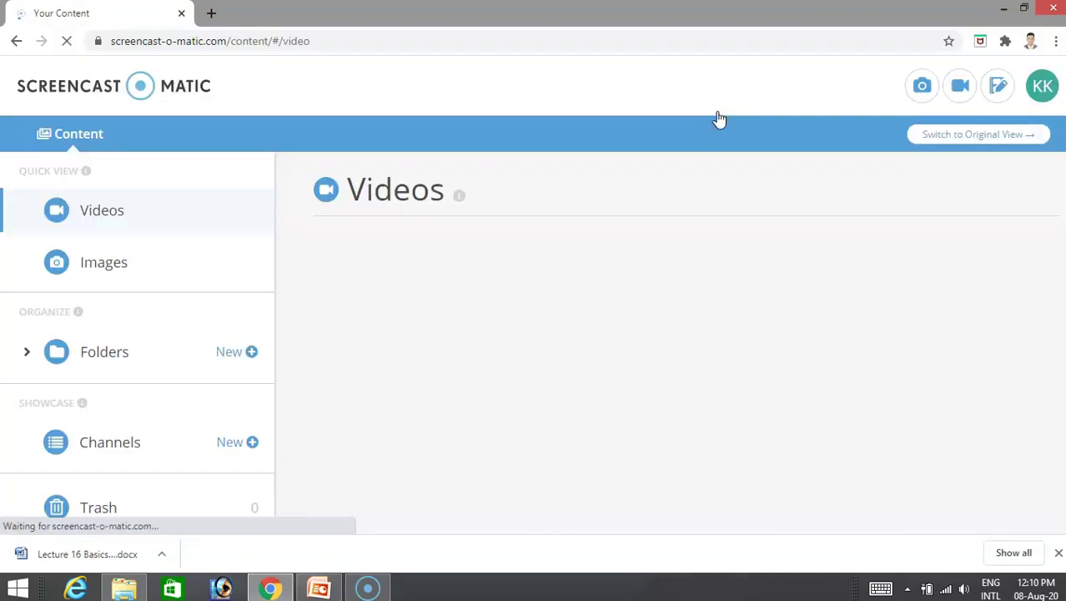
Launch the Screencast-O-Matic recorder and bring the Online.pptx presentation back to the front.
click(947, 87)
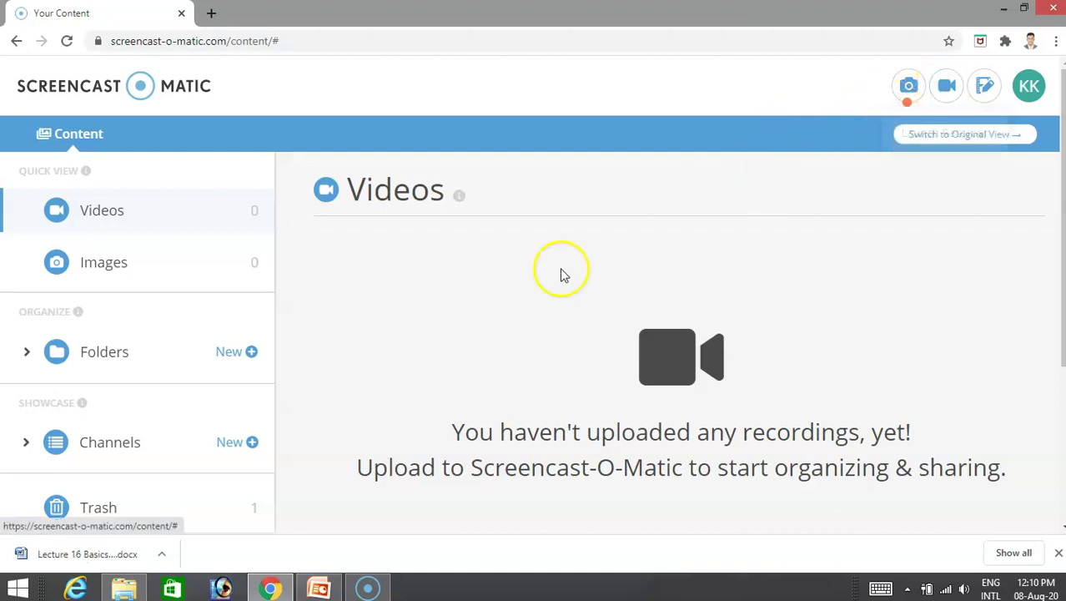
click(319, 588)
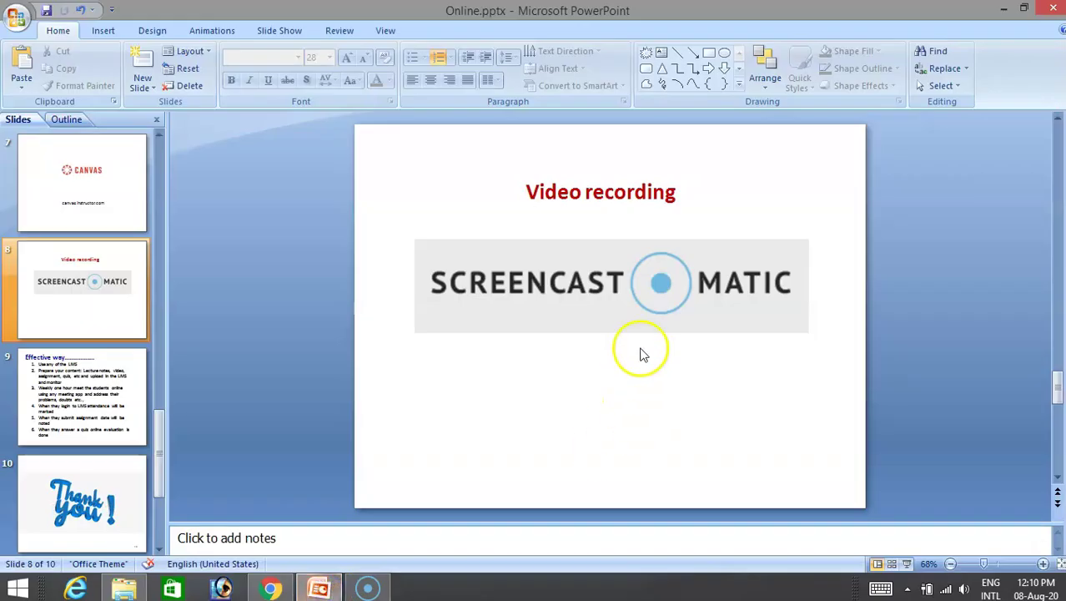
Present Online.pptx full screen from the Video recording slide, advancing to the Effective way checklist.
click(907, 564)
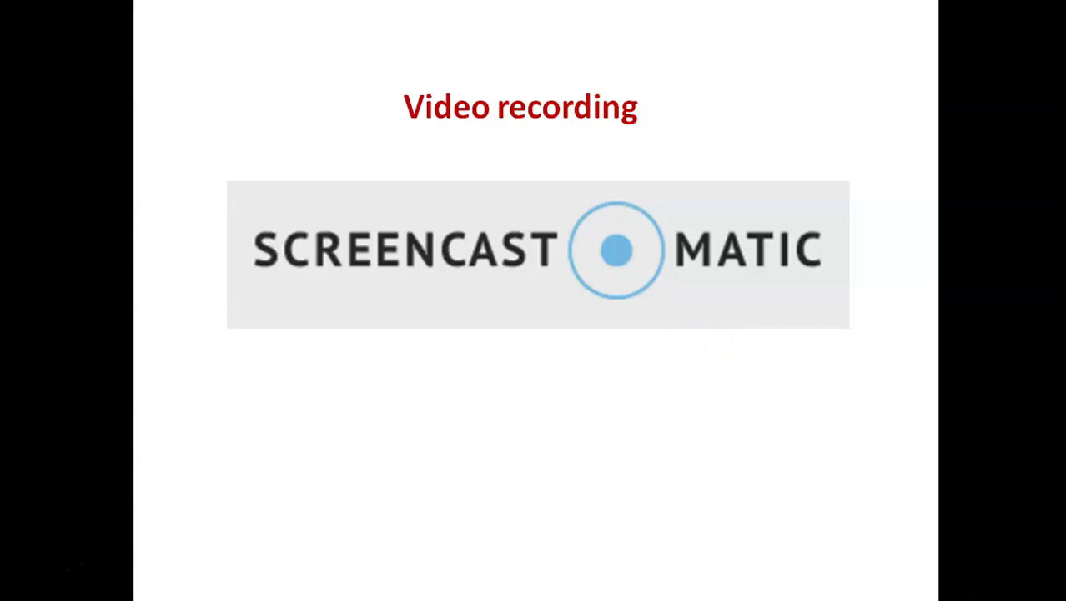
click(695, 329)
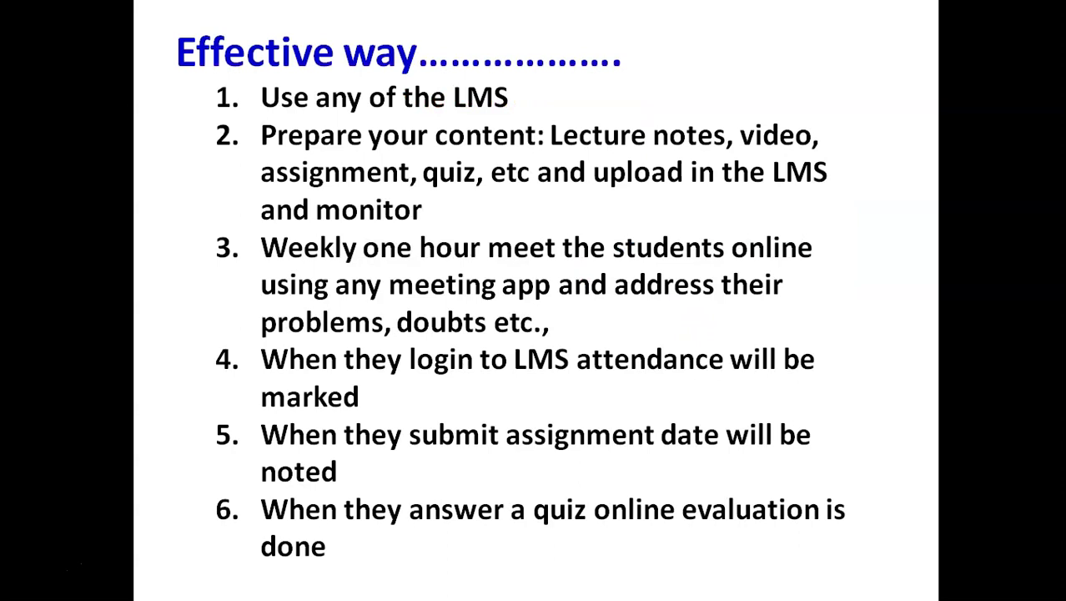